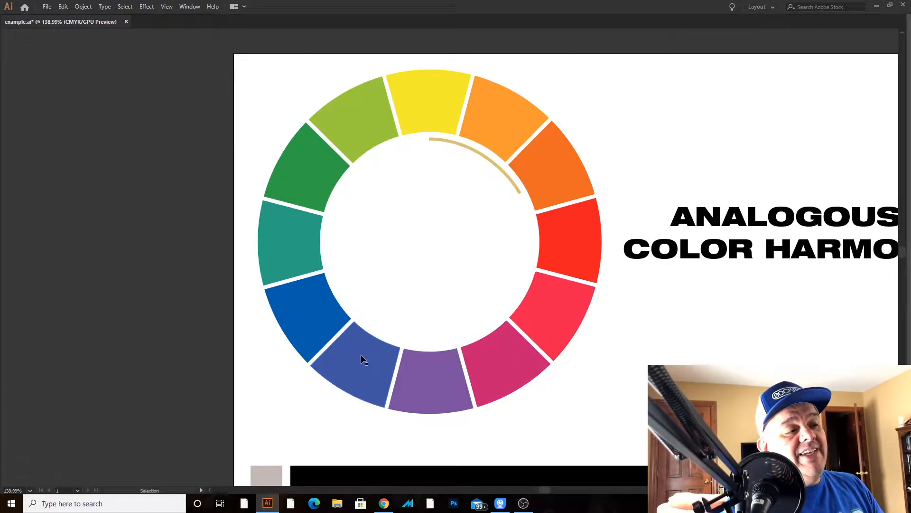
Step: Move the "ANALOGOUS COLOR HARMONY" title up near the artboard's upper edge
key(space)
drag(635, 145, 536, 127)
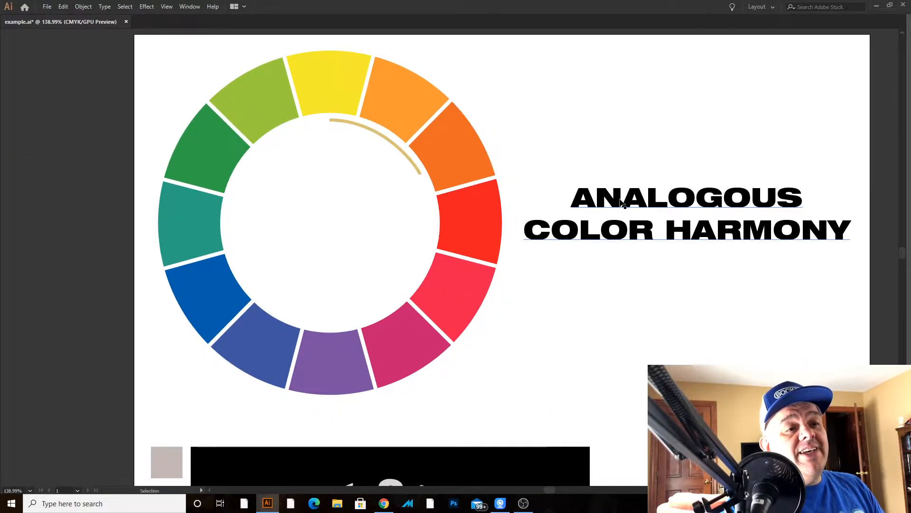
drag(620, 201, 619, 98)
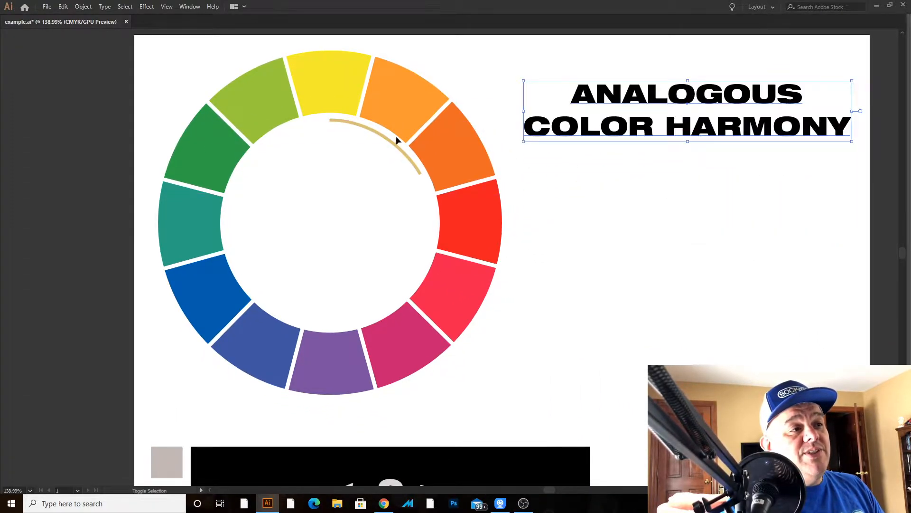
Step: Try moving the yellow, light orange and orange segments together out of the wheel to beneath the title, and undo it
click(327, 85)
shift+click(427, 100)
shift+click(458, 157)
drag(458, 158, 708, 289)
click(681, 357)
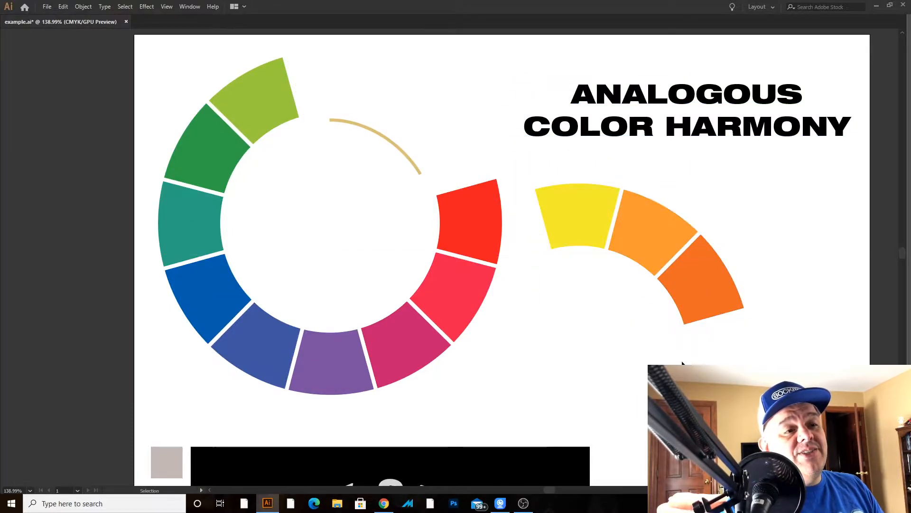
key(ctrl+z)
Step: Try moving the orange, red and pinkish-red segments together out of the wheel to beneath the title, and undo it
click(451, 119)
shift+click(480, 242)
shift+click(485, 277)
drag(466, 282, 643, 360)
click(737, 312)
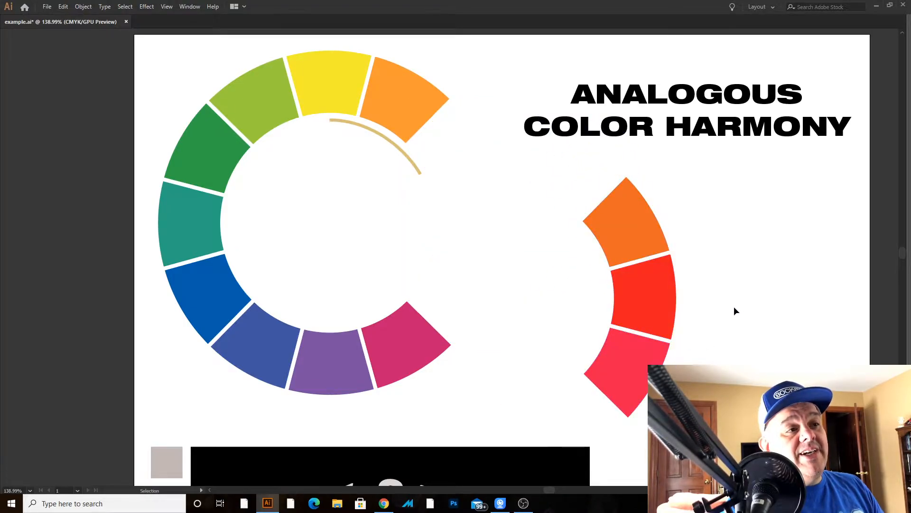
key(ctrl+z)
Step: Bring the hidden interface panels back and switch the color sliders to HSB
key(Tab)
click(567, 252)
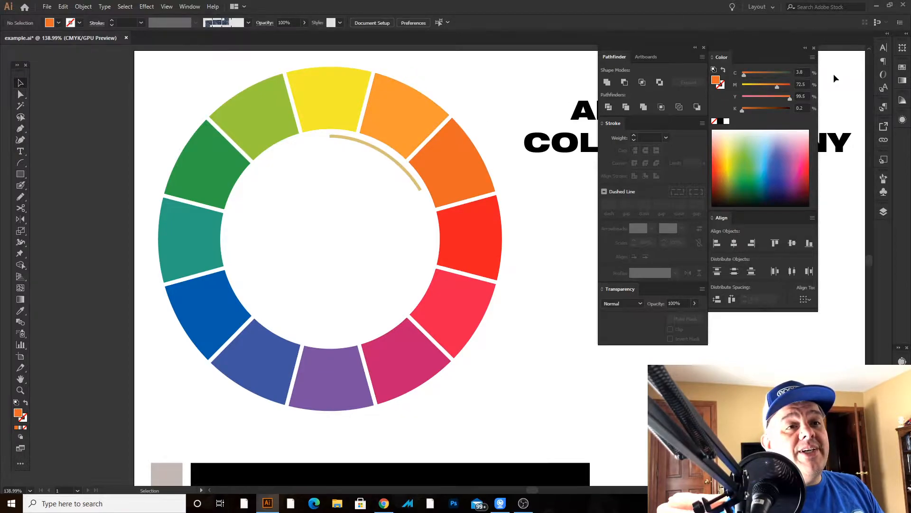
click(812, 57)
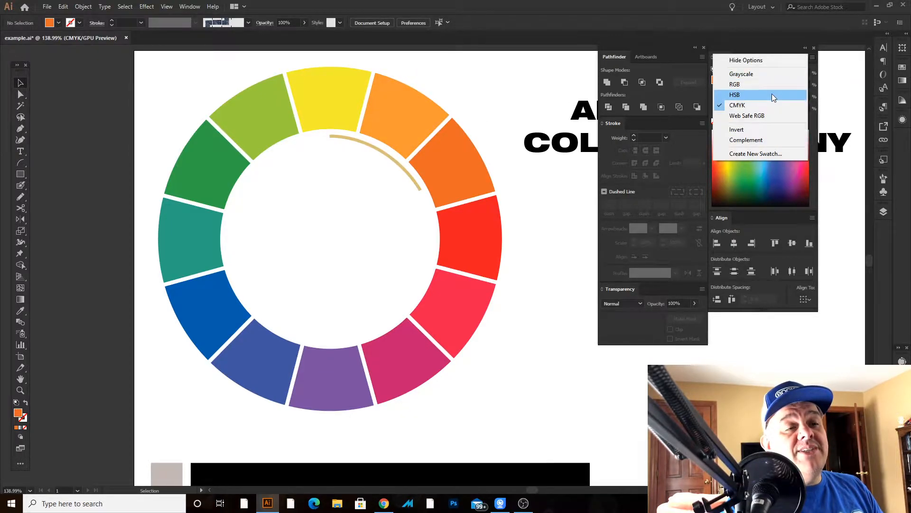
click(737, 97)
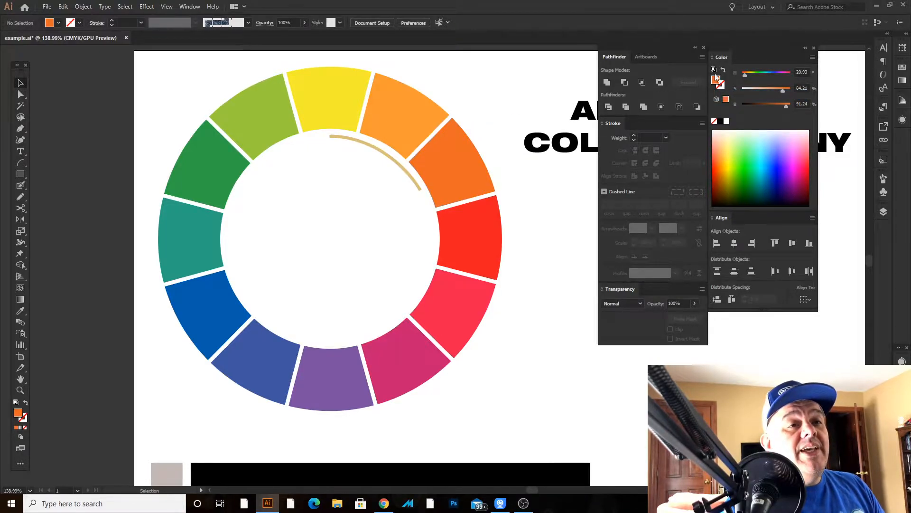
Step: Examine the HSB values of the light orange, yellow, red and indigo wheel segments, and leave nothing selected
mouse_move(565, 96)
mouse_down()
mouse_move(515, 97)
mouse_move(562, 97)
mouse_up()
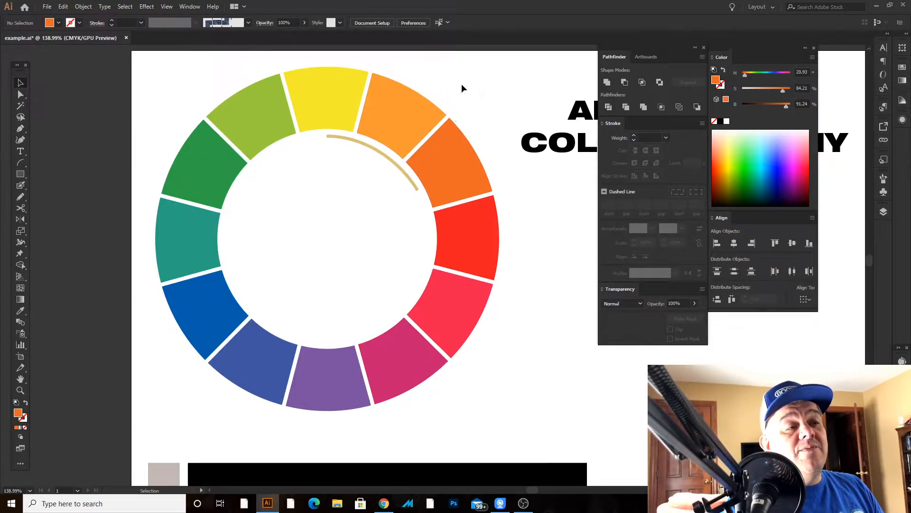
click(385, 130)
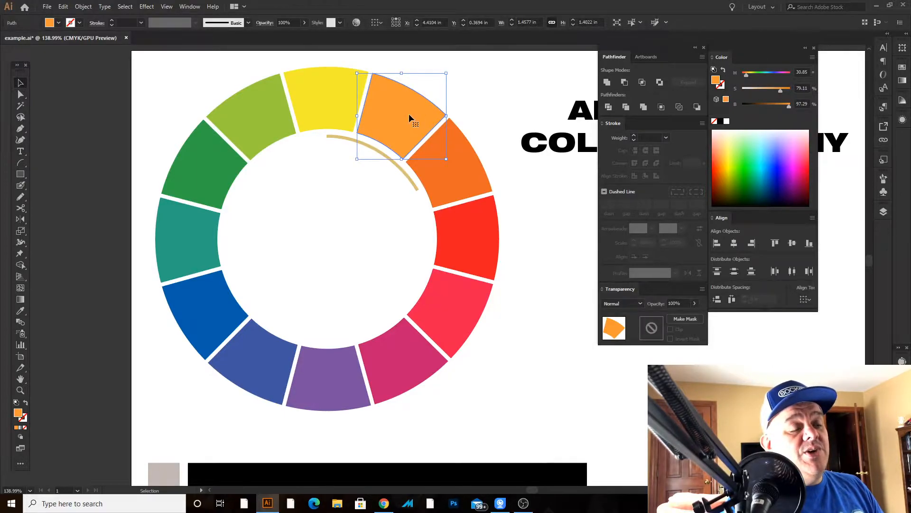
click(451, 122)
click(349, 105)
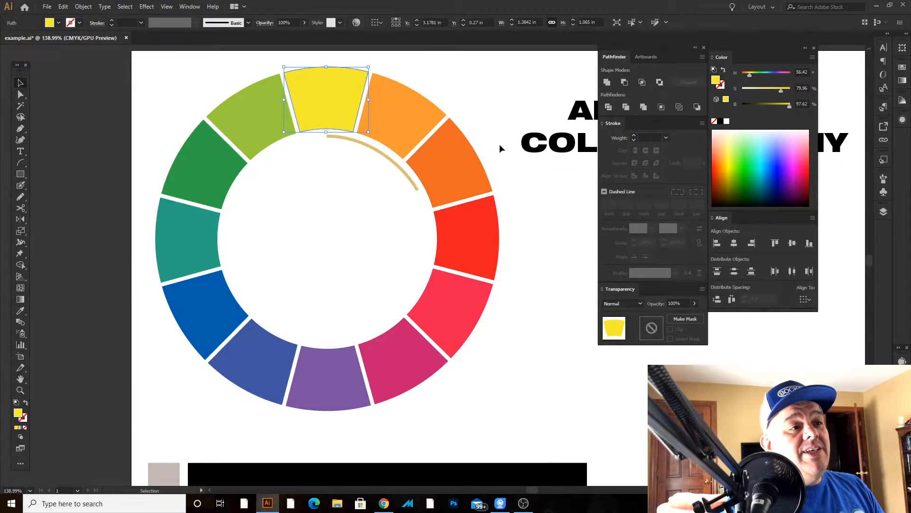
click(477, 227)
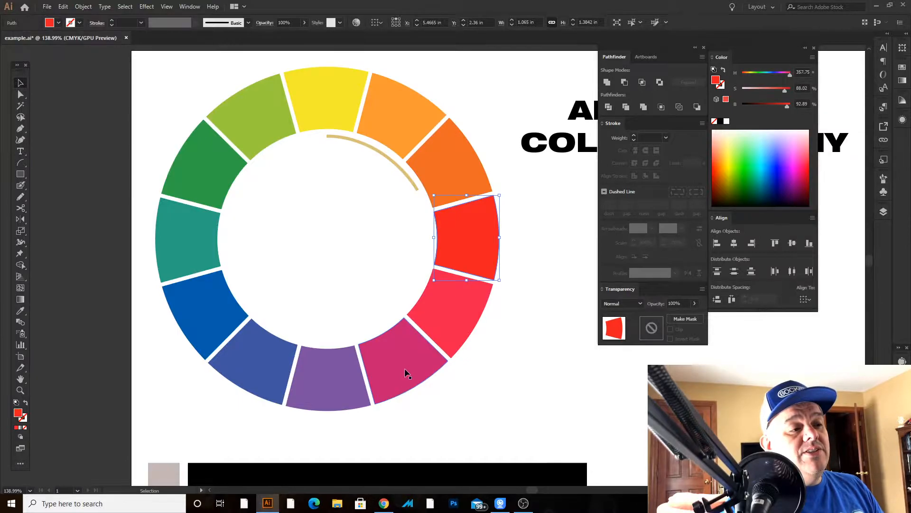
click(264, 364)
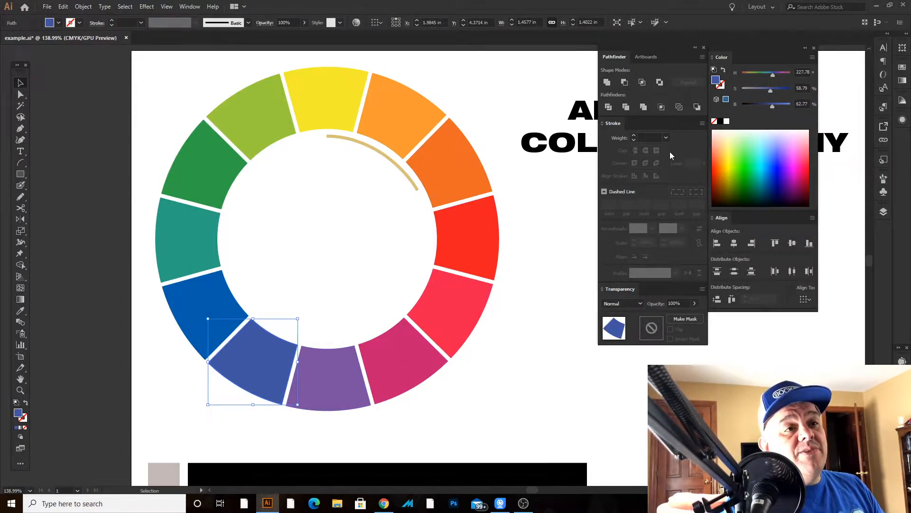
click(540, 219)
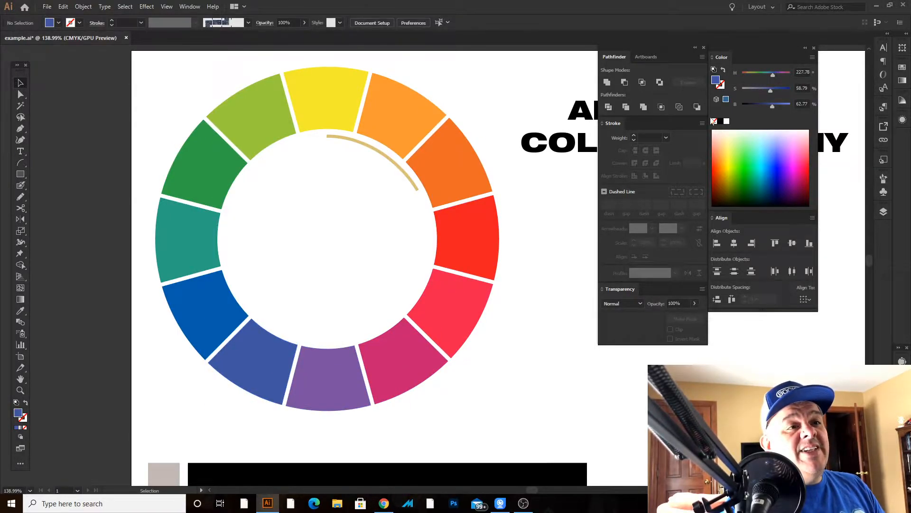
Step: Duplicate the wheel's red segment into the empty area beside the wheel
drag(467, 216, 544, 223)
key(z)
drag(440, 197, 301, 199)
key(v)
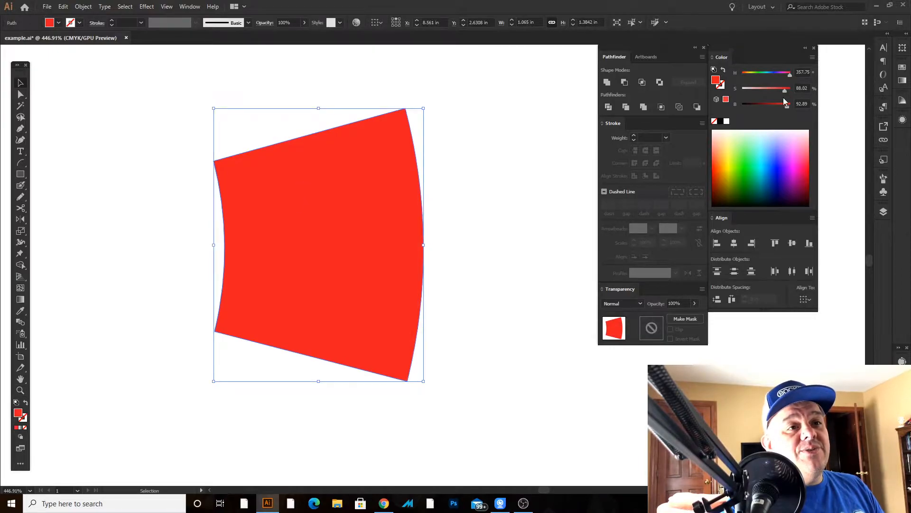
Step: Try lowering the saturation and brightness of the red segment copy, and undo the color changes
drag(781, 90, 759, 91)
key(a)
key(ctrl+z)
key(ctrl+z)
key(ctrl+z)
key(ctrl+z)
key(ctrl+z)
key(ctrl+z)
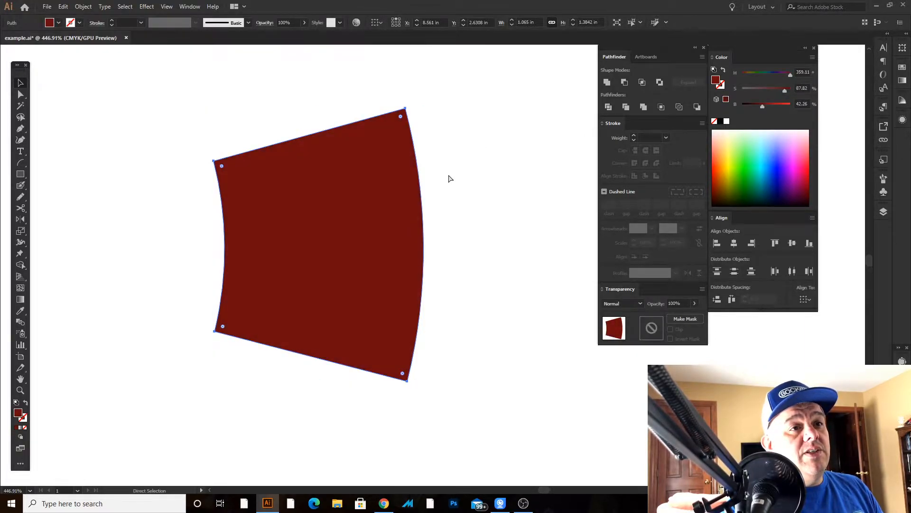
Step: Duplicate the loose red segment to get a second one directly beside it
drag(384, 188, 415, 162)
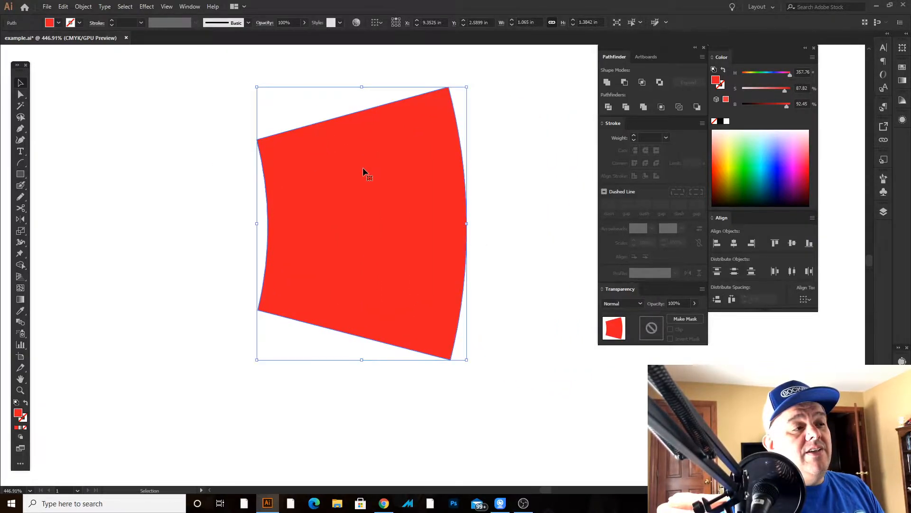
key(Tab)
drag(357, 184, 557, 210)
key(Tab)
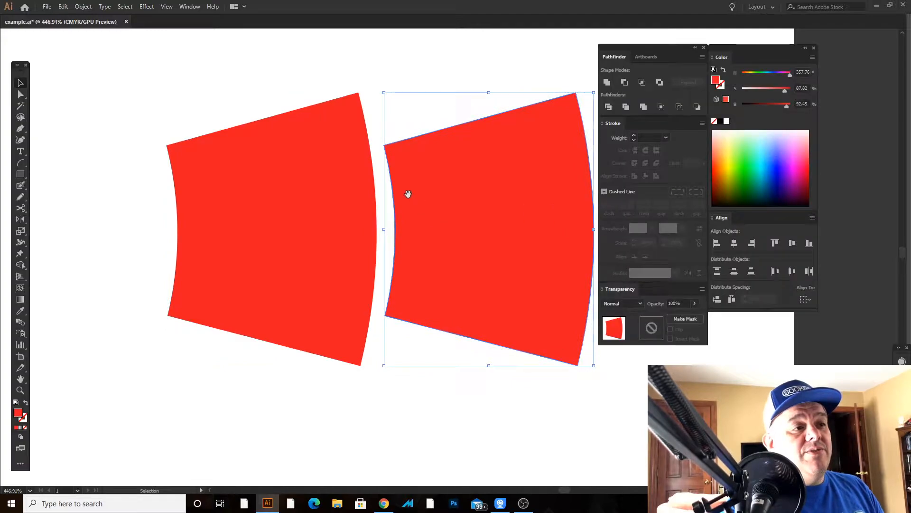
Step: Mute the second red segment copy by setting its saturation to 38.51% and its brightness to 36.05%
drag(419, 198, 355, 169)
drag(772, 106, 759, 105)
click(760, 93)
drag(546, 150, 95, 241)
click(562, 303)
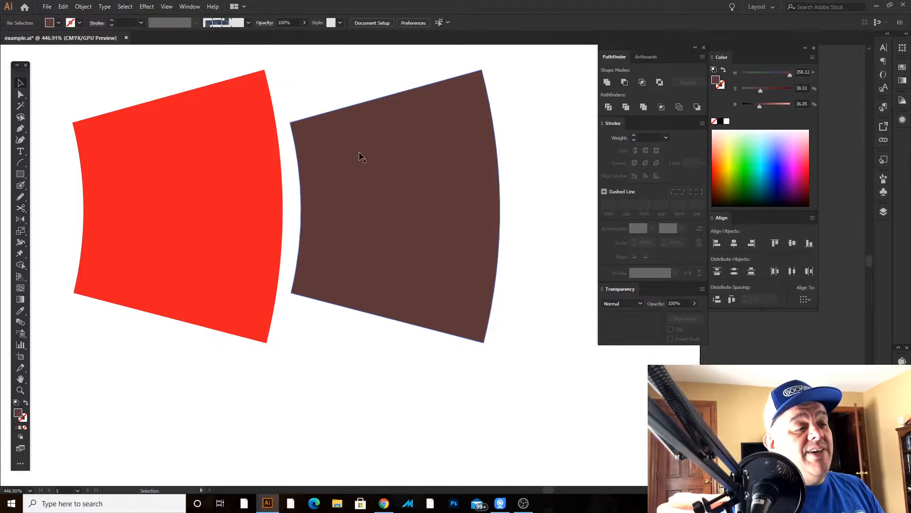
Step: Delete the loose red and brown segment copies beside the color wheel
drag(465, 177, 592, 157)
ctrl+click(513, 194)
drag(441, 195, 561, 219)
drag(561, 220, 429, 168)
drag(517, 203, 469, 128)
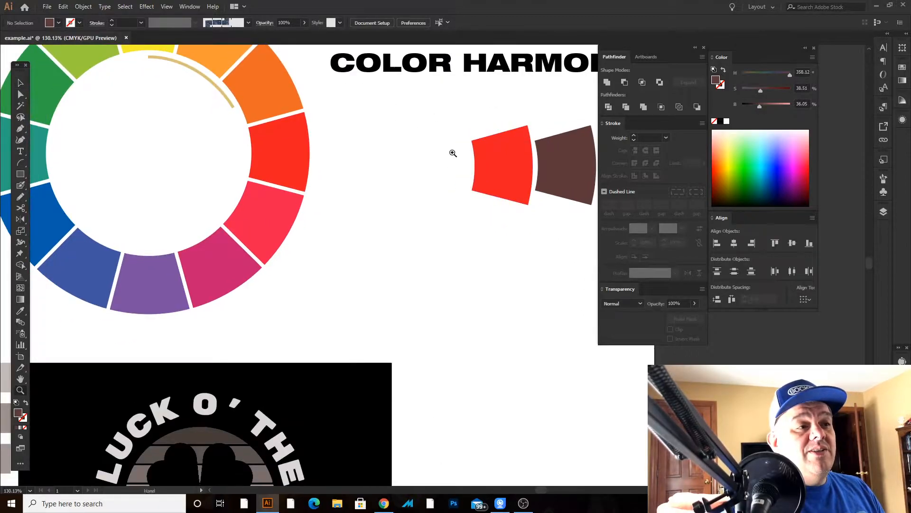
drag(562, 182, 640, 43)
key(Tab)
key(Delete)
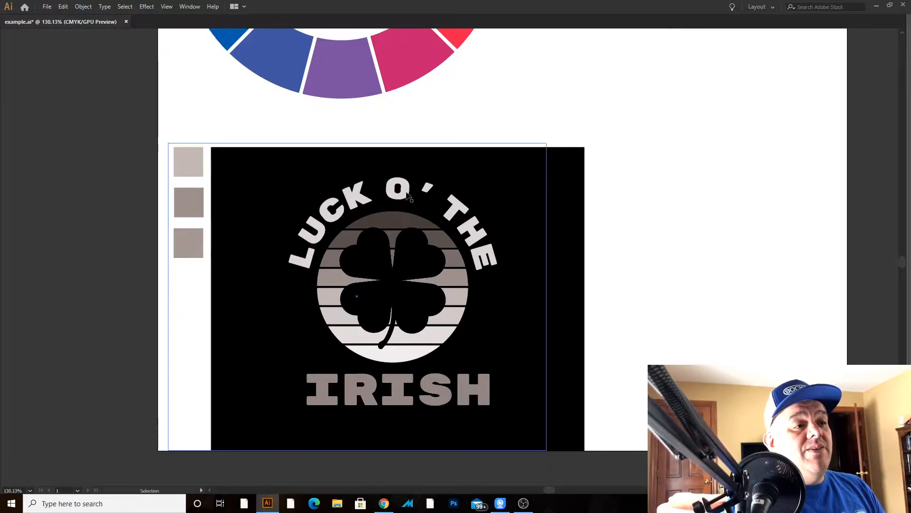
Step: Remove the overlay rectangle that desaturates the "LUCK O' THE IRISH" artwork and its three swatches
drag(181, 297, 648, 242)
drag(439, 250, 517, 224)
drag(601, 208, 543, 215)
drag(604, 243, 524, 232)
Step: Move the "LUCK O' THE IRISH" artwork and its three swatches together leftward, partly beyond the artboard's edge
drag(545, 180, 185, 357)
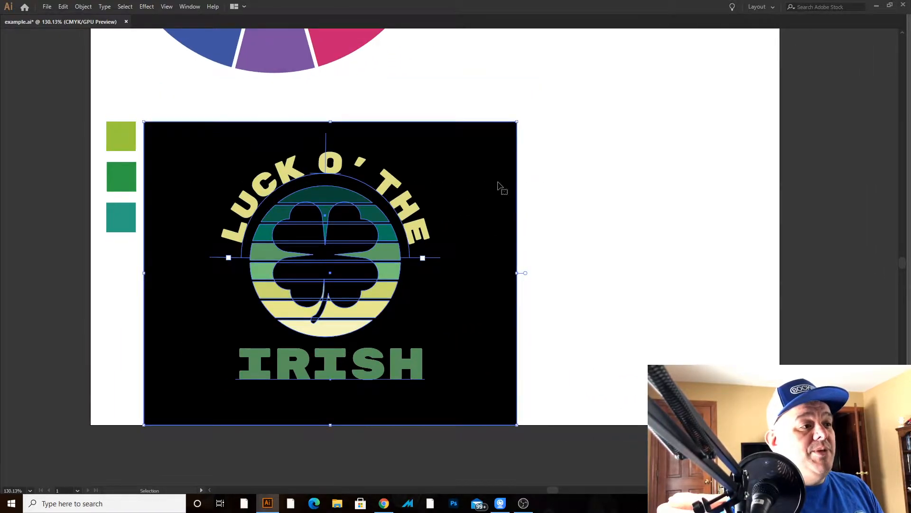
drag(502, 187, 615, 168)
drag(185, 112, 481, 339)
click(651, 228)
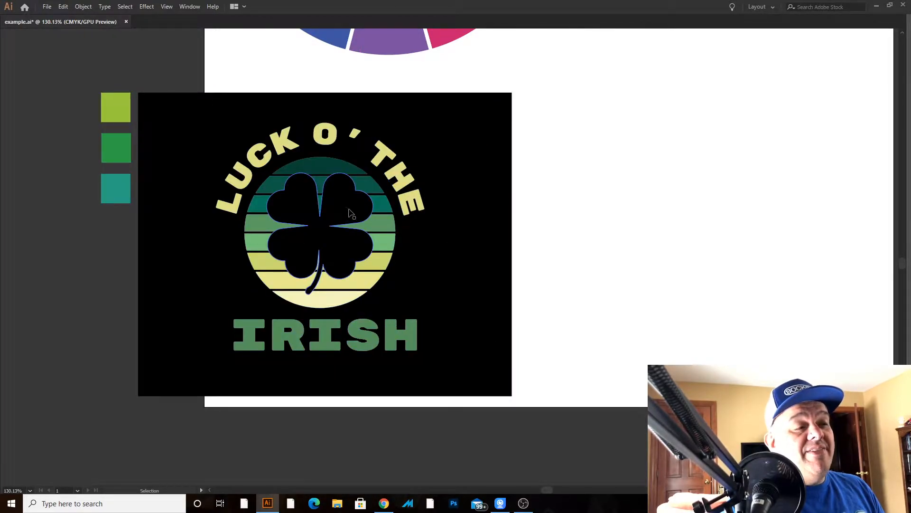
Step: Set the drawing colors to no fill and a black 1 pt stroke
key(Tab)
drag(511, 233, 396, 259)
drag(498, 218, 386, 211)
drag(472, 207, 503, 202)
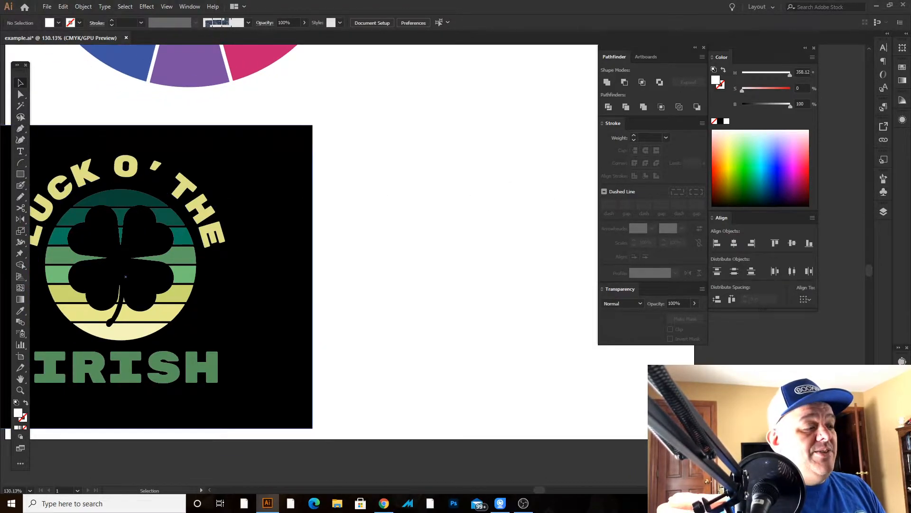
click(20, 130)
mouse_move(440, 187)
mouse_down()
mouse_move(394, 194)
mouse_move(491, 212)
mouse_up()
key(z)
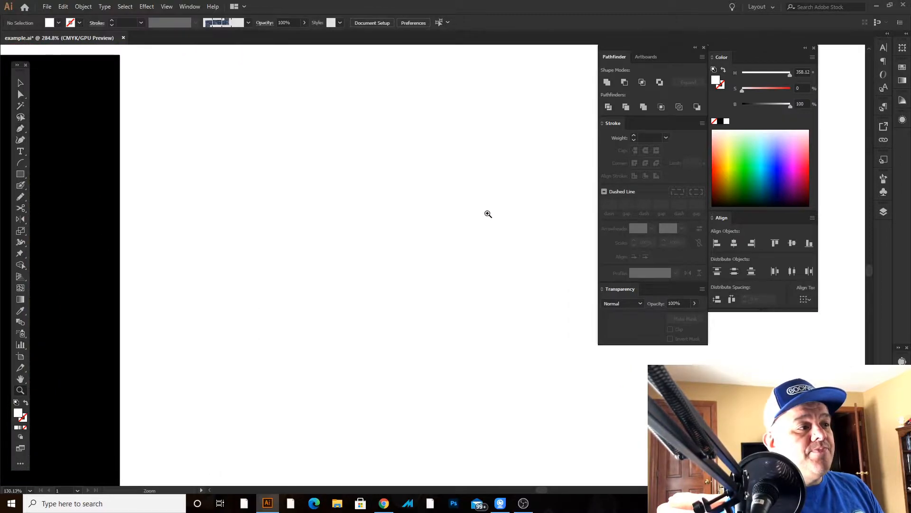
key(d)
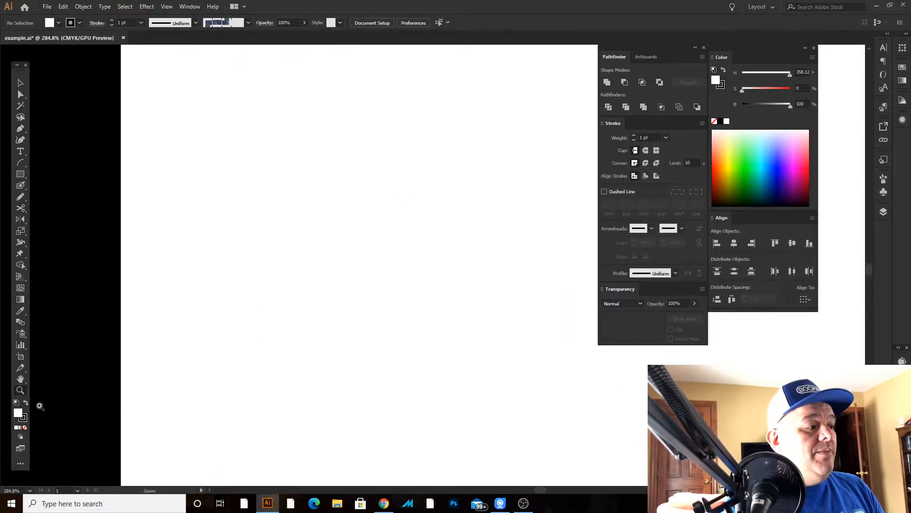
click(24, 428)
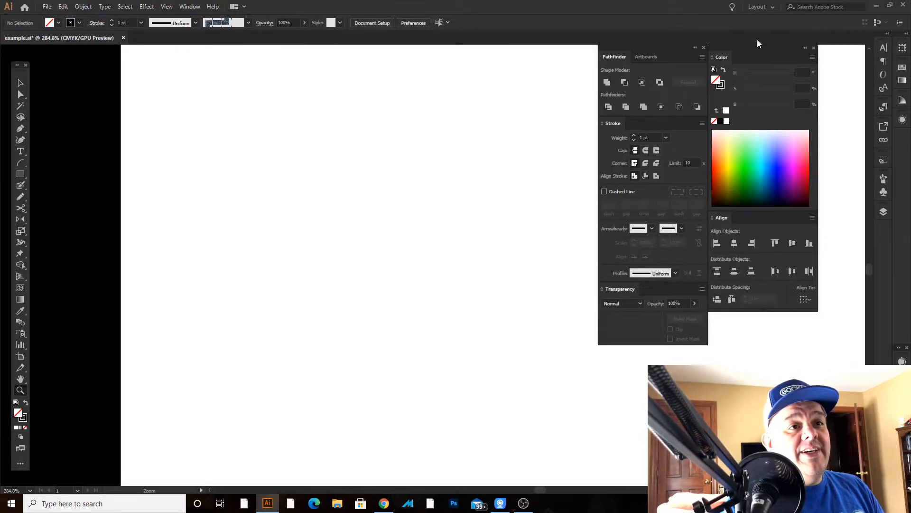
click(721, 86)
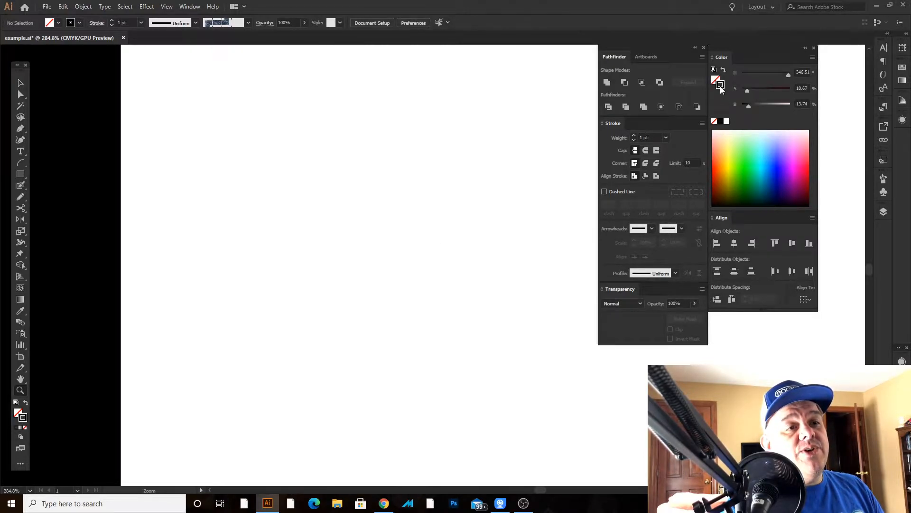
click(721, 122)
drag(297, 196, 318, 208)
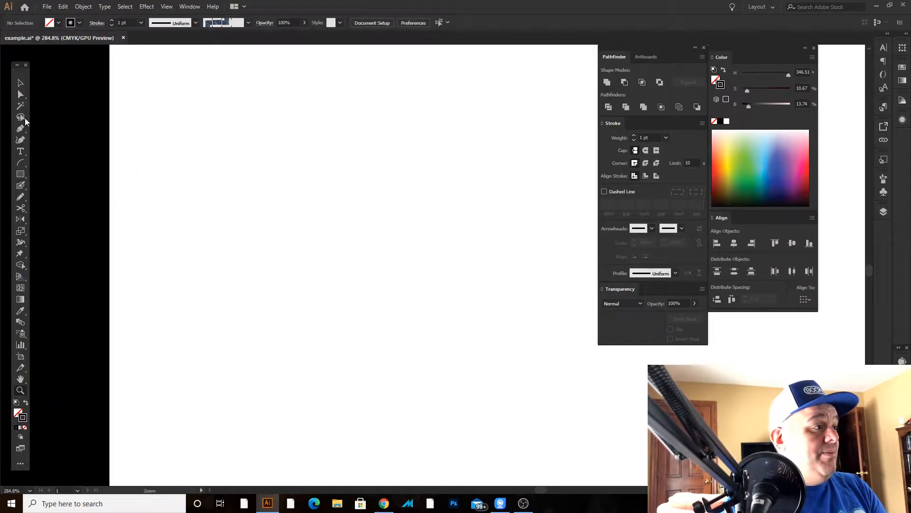
Step: Draw a small open V-shaped path with the Pen tool in the empty area beside the artwork, and deselect it
click(20, 132)
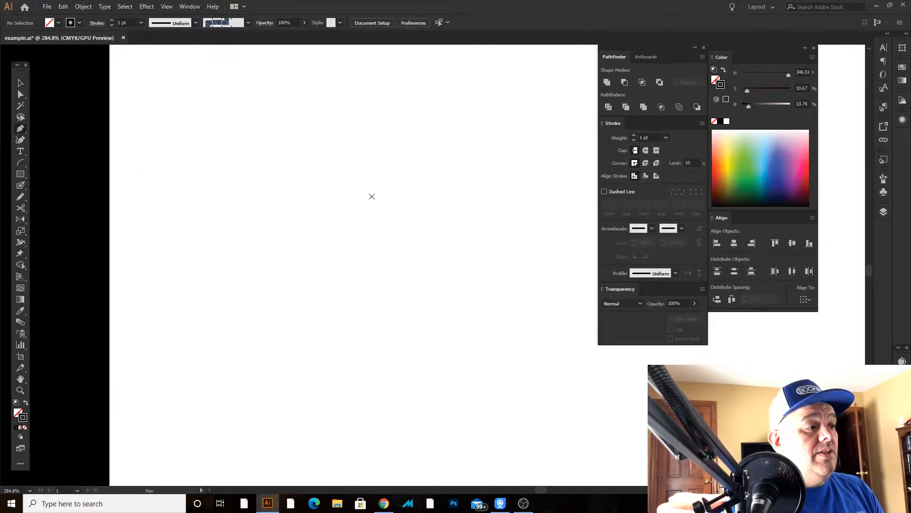
key(Tab)
click(405, 197)
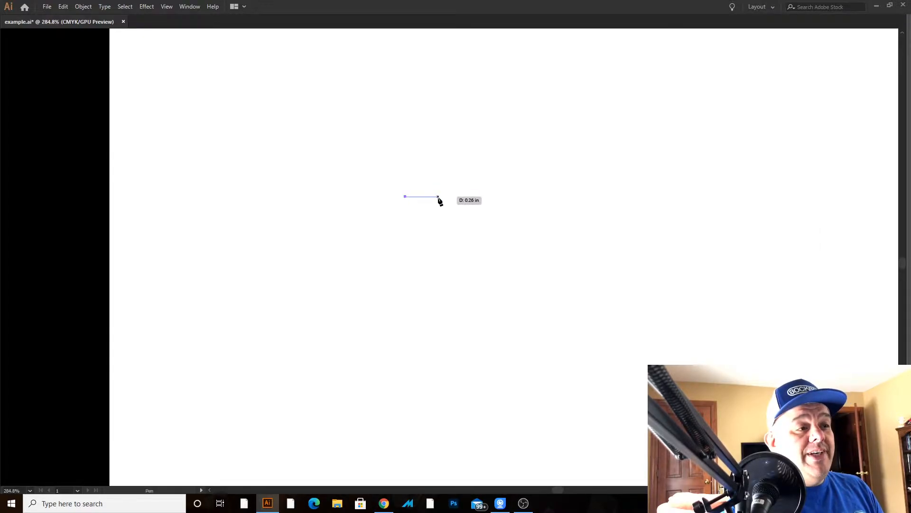
click(435, 236)
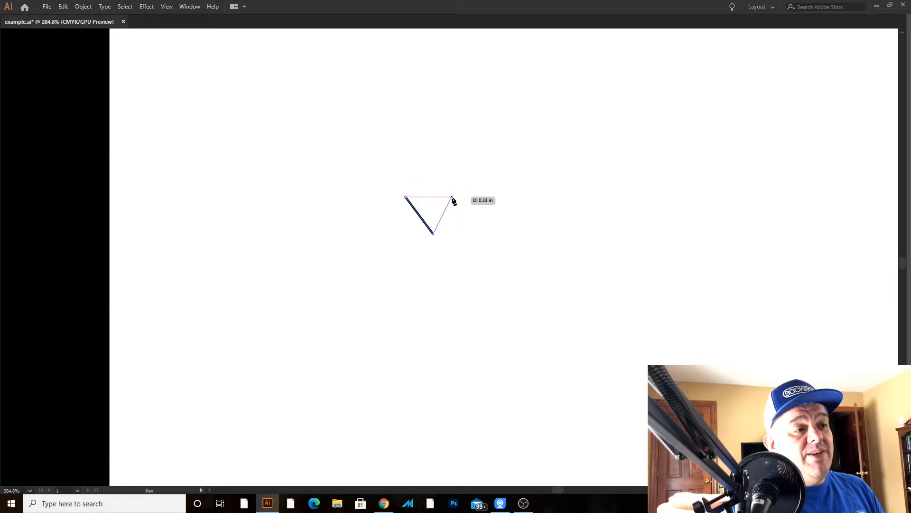
click(469, 196)
key(a)
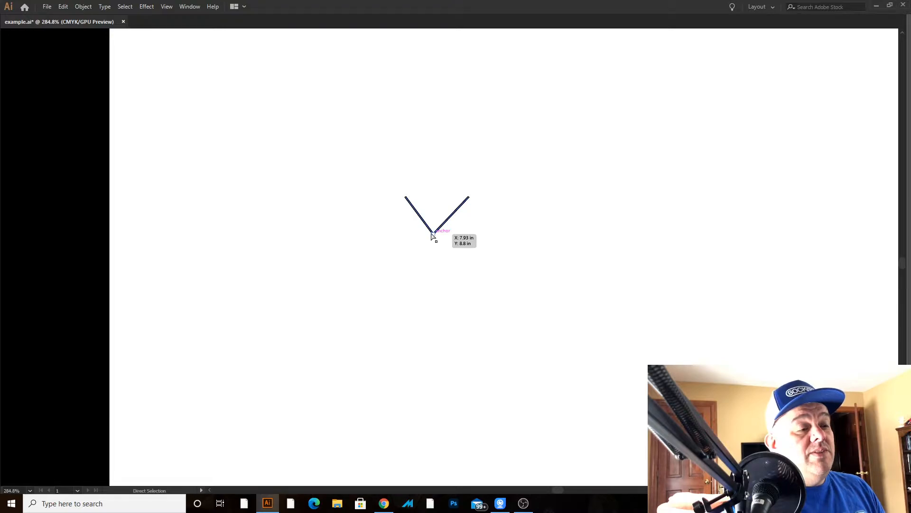
click(385, 229)
Step: Center the V-shaped path's bottom anchor horizontally between its two upper endpoints
key(Tab)
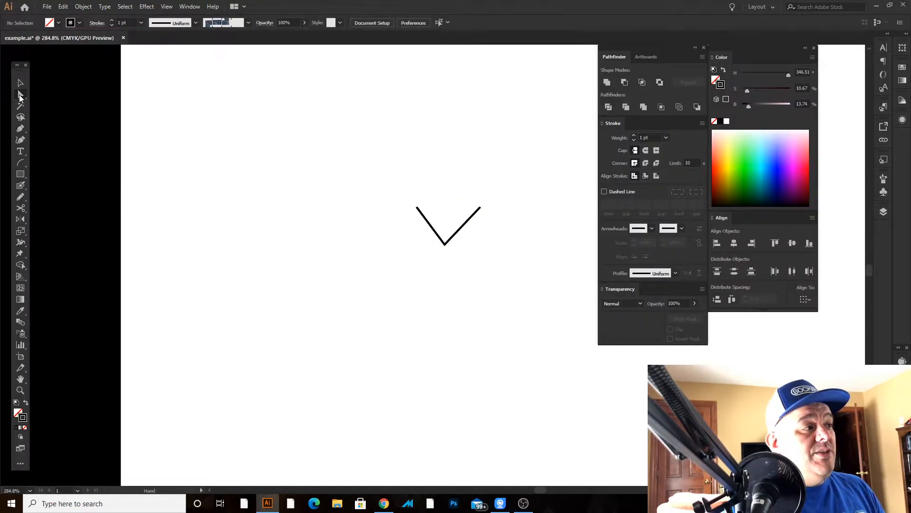
drag(370, 210, 329, 211)
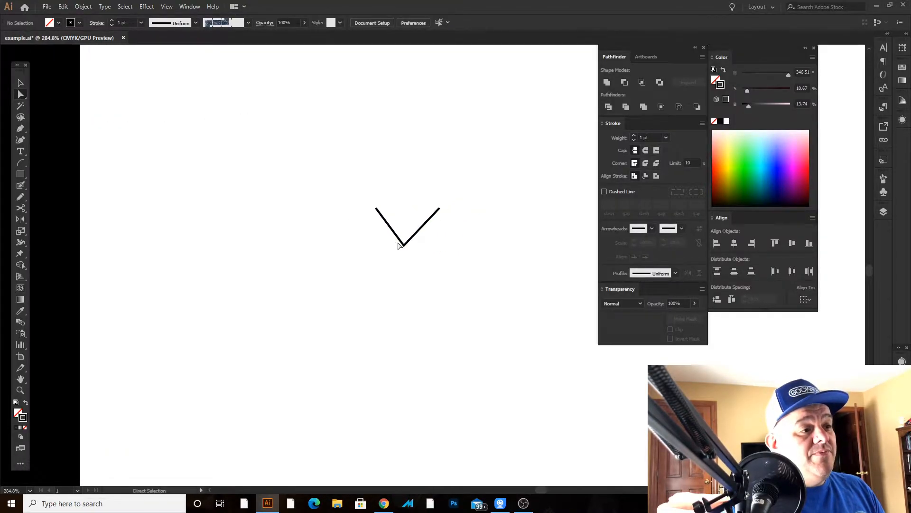
mouse_move(405, 246)
mouse_down()
mouse_move(438, 246)
mouse_move(407, 247)
mouse_up()
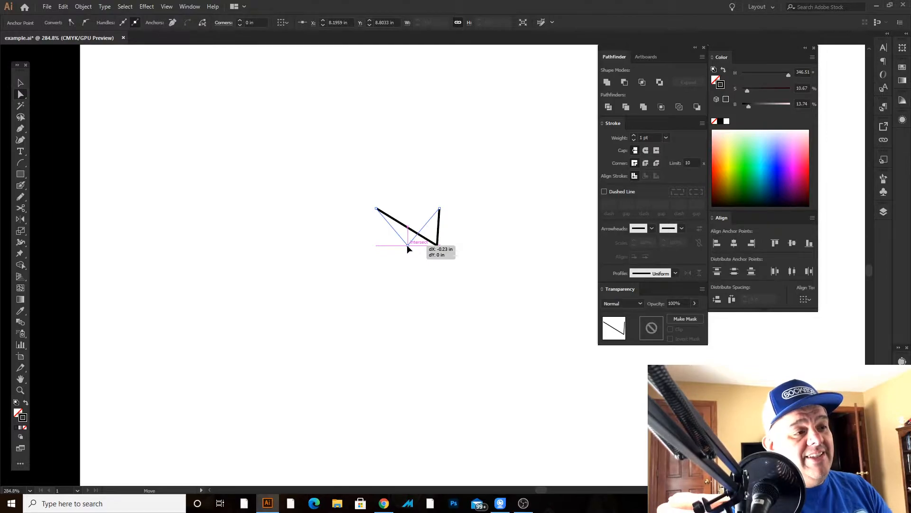
mouse_move(408, 246)
mouse_down()
mouse_move(469, 241)
mouse_move(408, 221)
mouse_move(327, 240)
mouse_move(402, 231)
mouse_up()
Step: Give the V path round stroke caps and raise its stroke weight to 41 pt so it forms a solid heart
key(z)
key(v)
drag(199, 113, 520, 268)
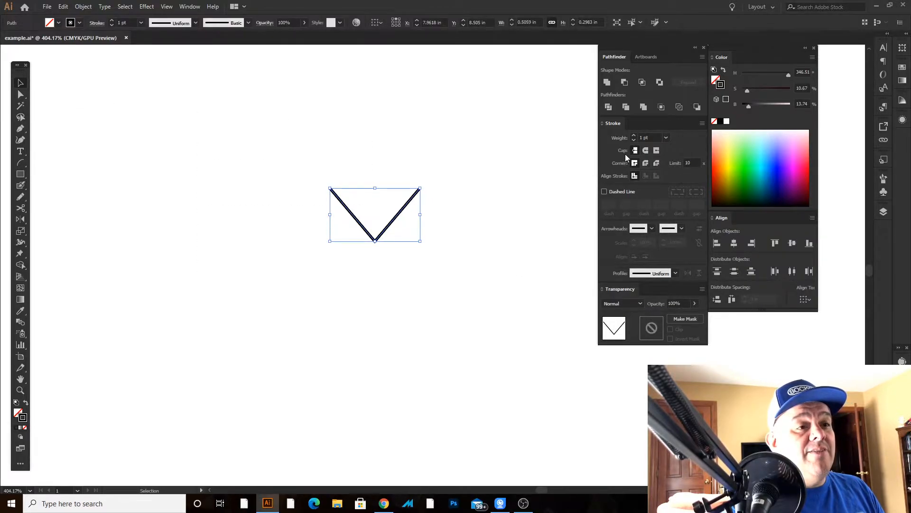
click(634, 136)
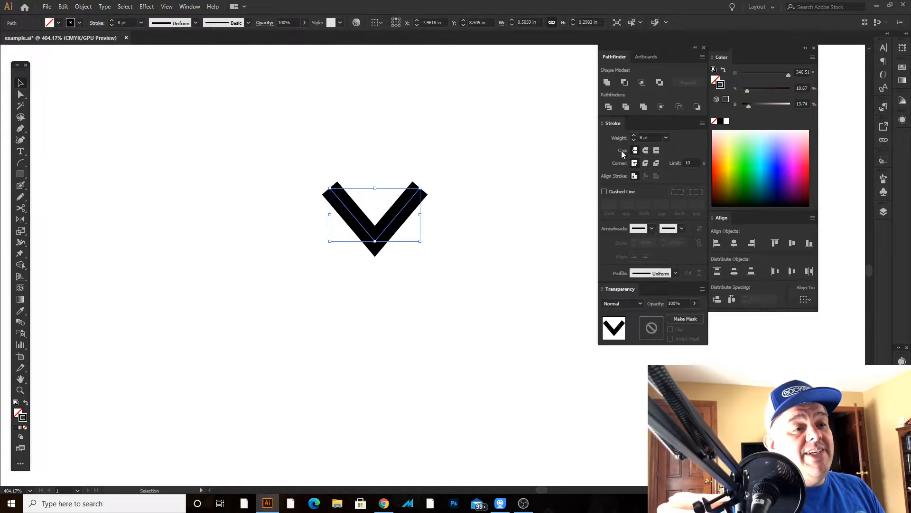
click(646, 150)
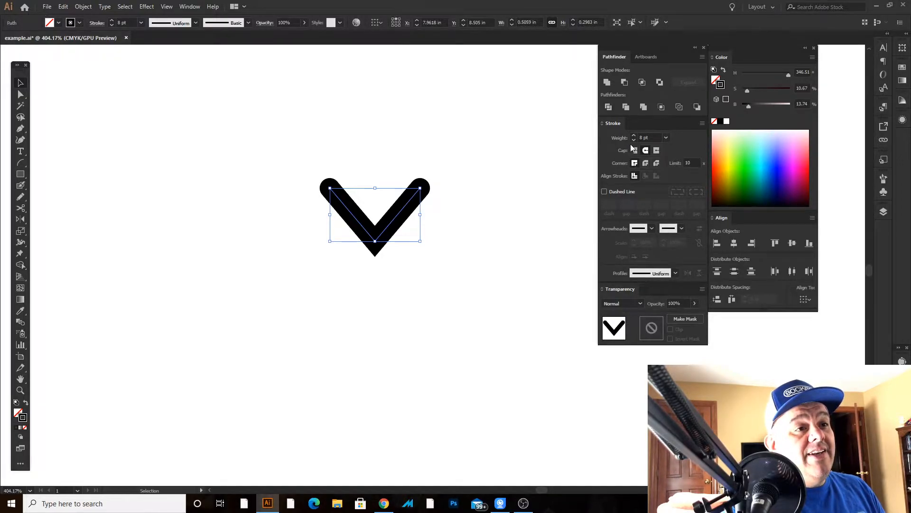
drag(634, 136, 635, 136)
click(561, 198)
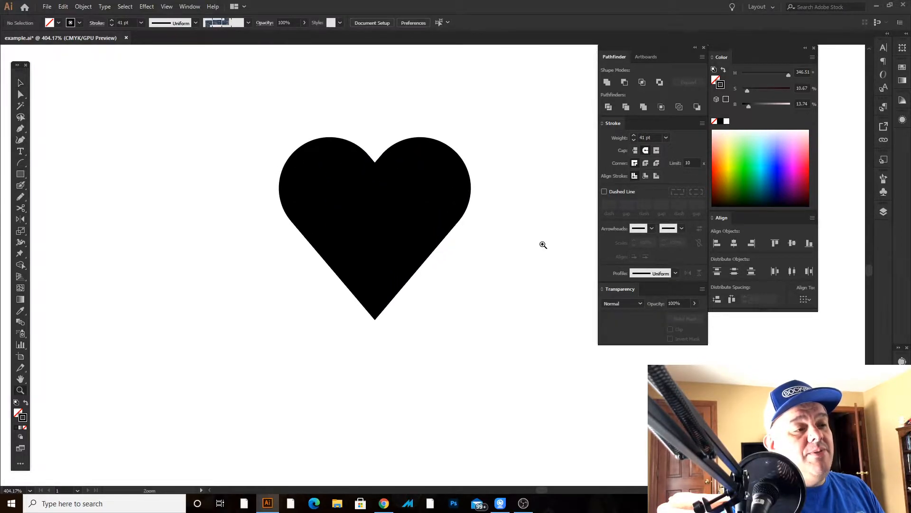
Step: Reselect the heart-shaped V path and fine-tune its stroke weight to 40 pt
key(z)
drag(542, 243, 408, 146)
drag(547, 217, 382, 264)
key(v)
key(z)
drag(453, 246, 454, 246)
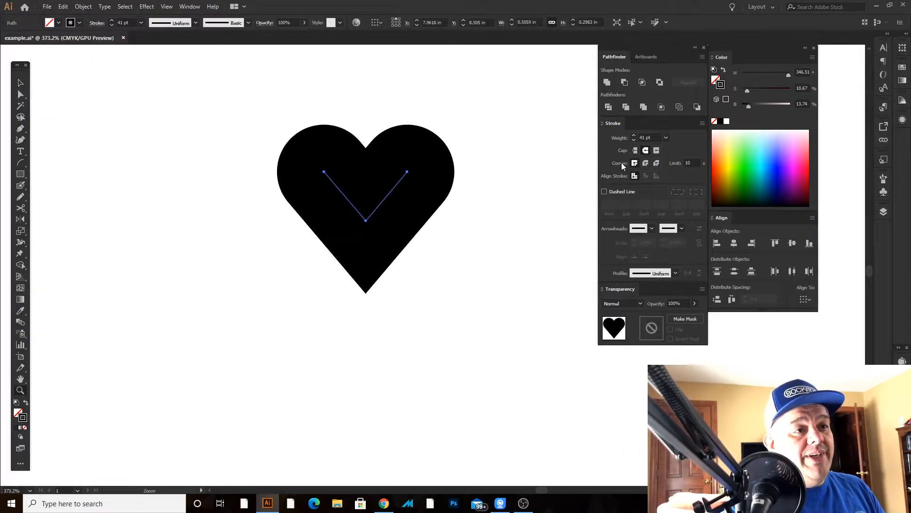
click(633, 141)
click(634, 140)
click(634, 136)
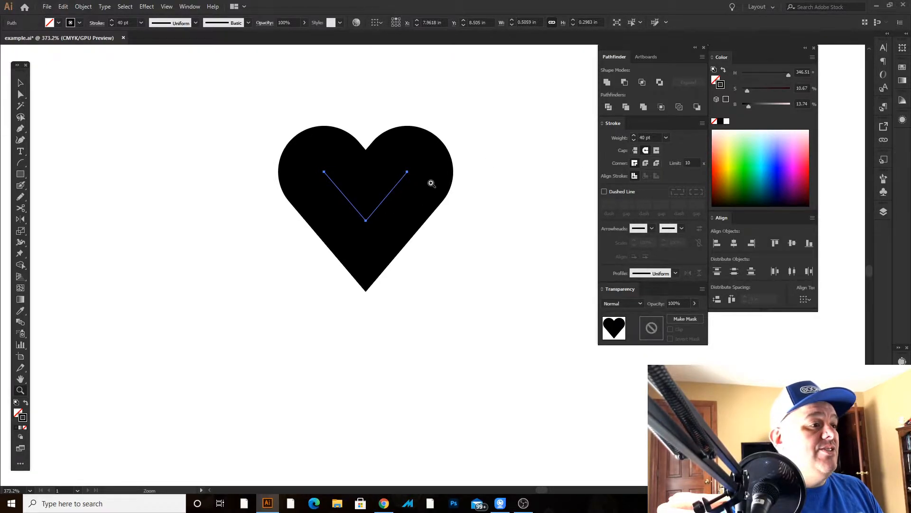
Step: Try a duplicate of the stroked heart rotated 90° with its tip against the original's tip, and delete that duplicate
key(v)
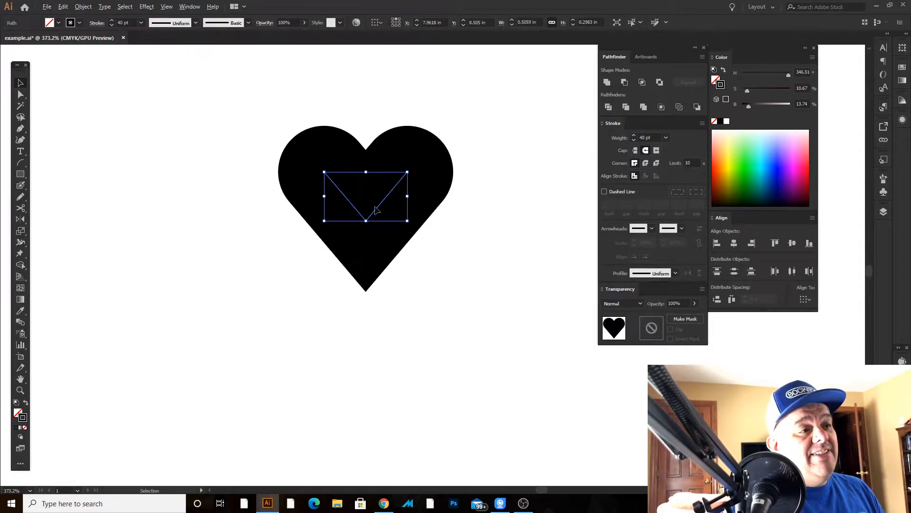
drag(380, 207, 496, 294)
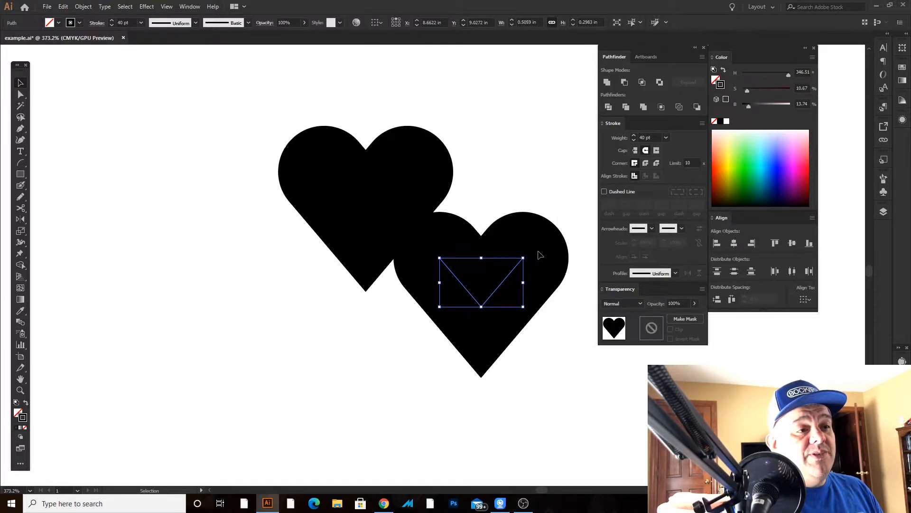
drag(528, 255, 521, 332)
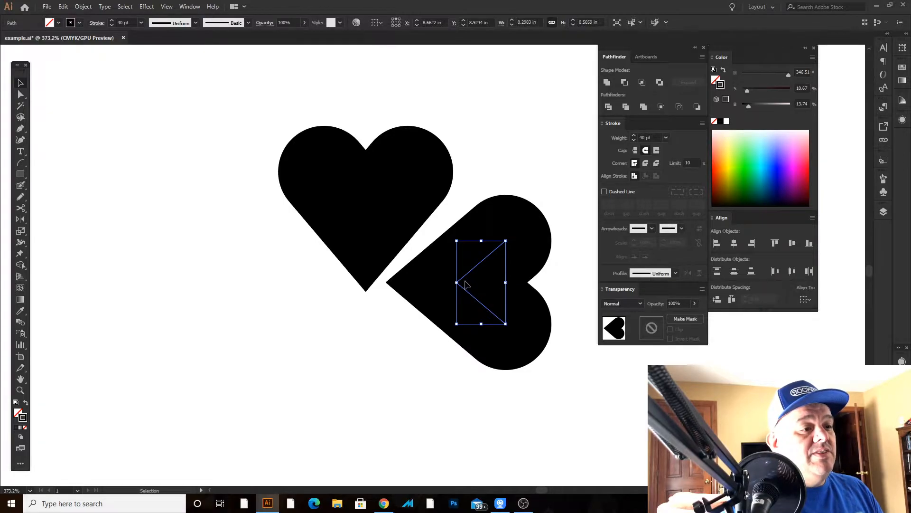
drag(463, 290, 452, 290)
key(Up)
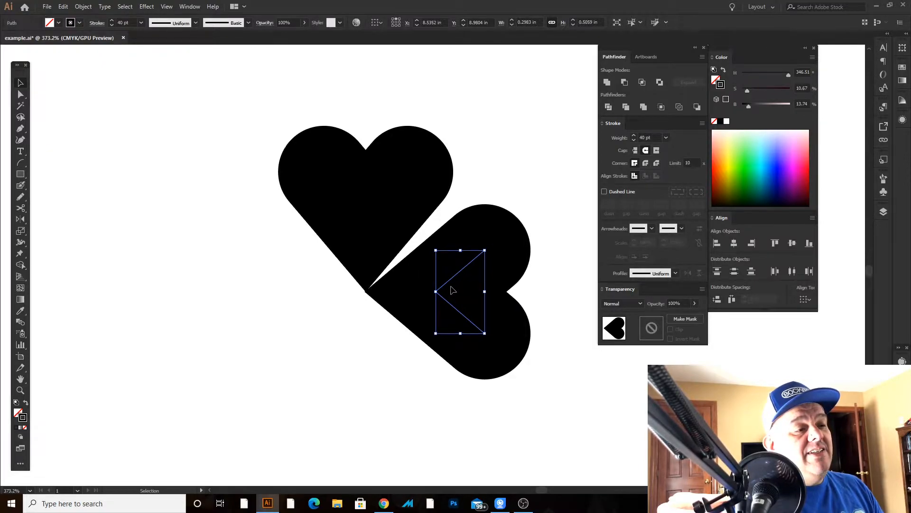
drag(539, 238, 424, 295)
key(Delete)
Step: Try flattening the heart by raising its bottom anchor, and pair it with a copy rotated 90° against its tip
key(a)
drag(368, 224, 490, 333)
click(491, 140)
click(413, 197)
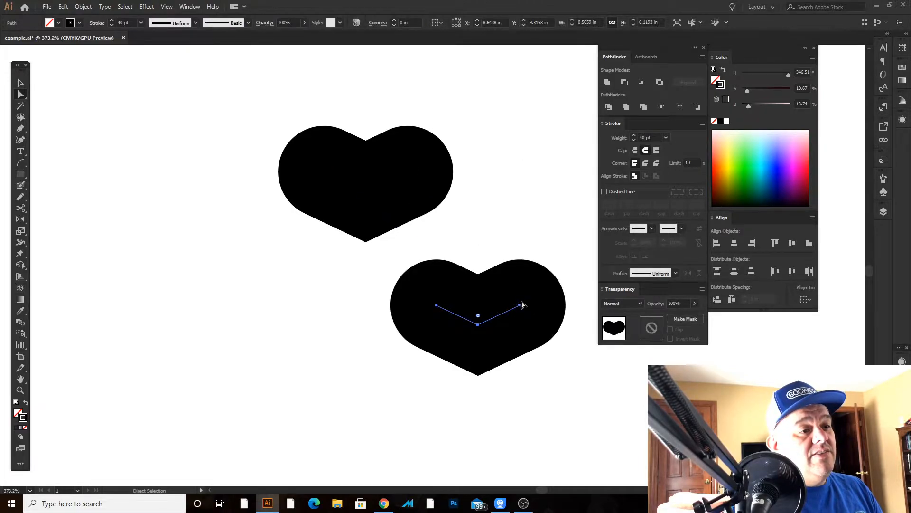
key(v)
drag(523, 306, 489, 357)
click(417, 266)
drag(473, 306, 418, 241)
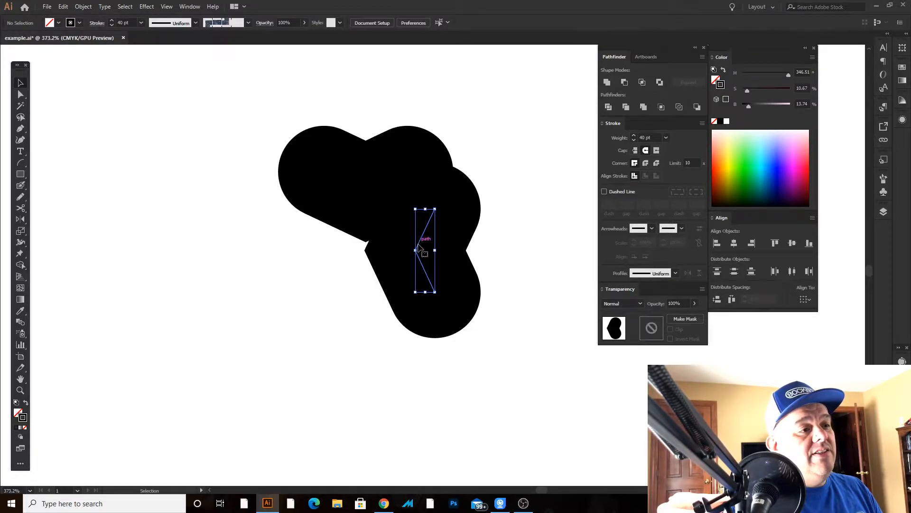
Step: Undo the rotated copy and the heart's flattening, and deselect the path
key(ctrl+z)
key(ctrl+z)
key(ctrl+z)
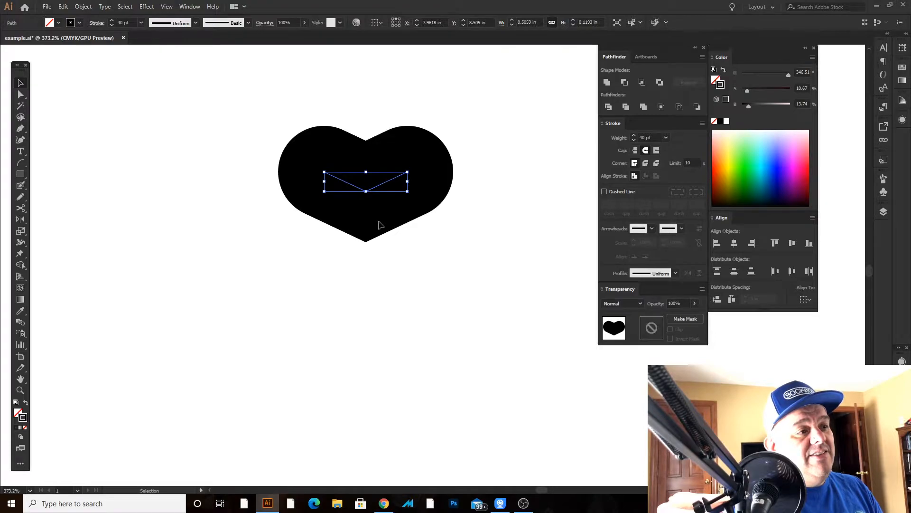
key(ctrl+z)
key(a)
click(450, 254)
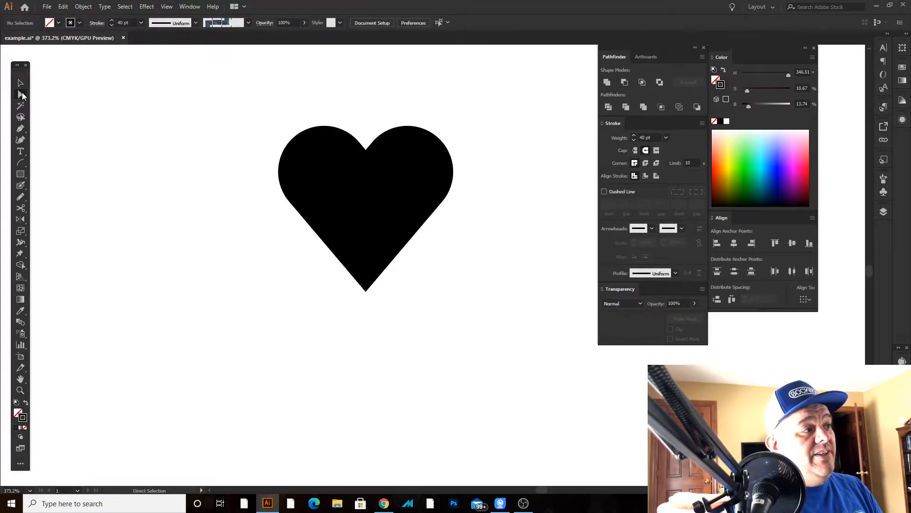
Step: Try lowering the heart path's bottom anchor with the Direct Selection tool, and undo the move
click(22, 95)
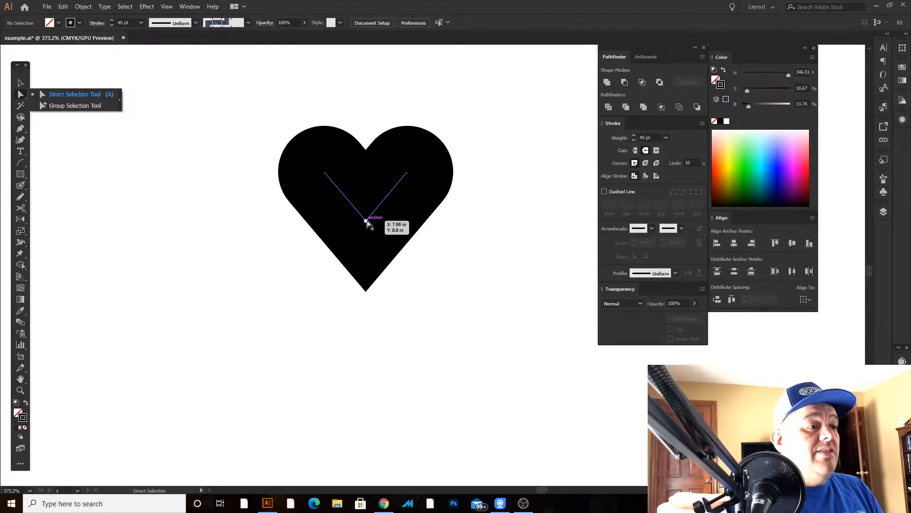
click(367, 220)
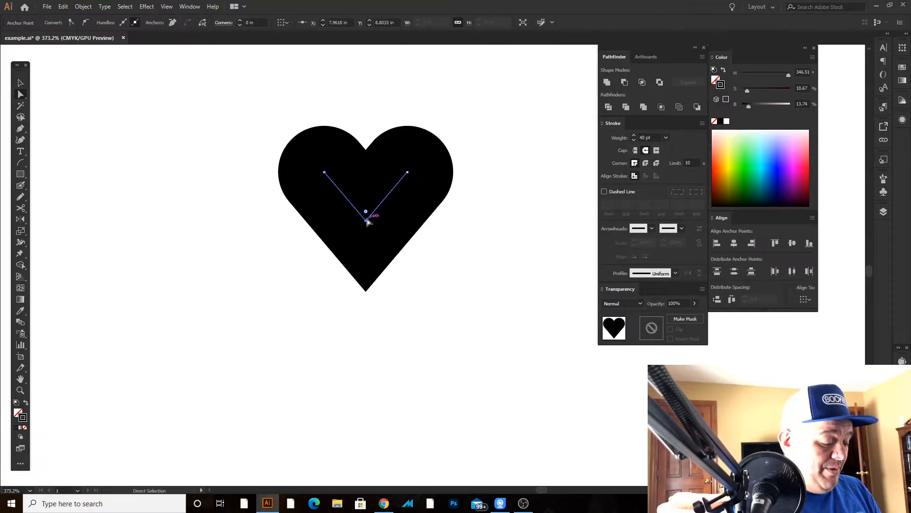
key(ctrl+shift+a)
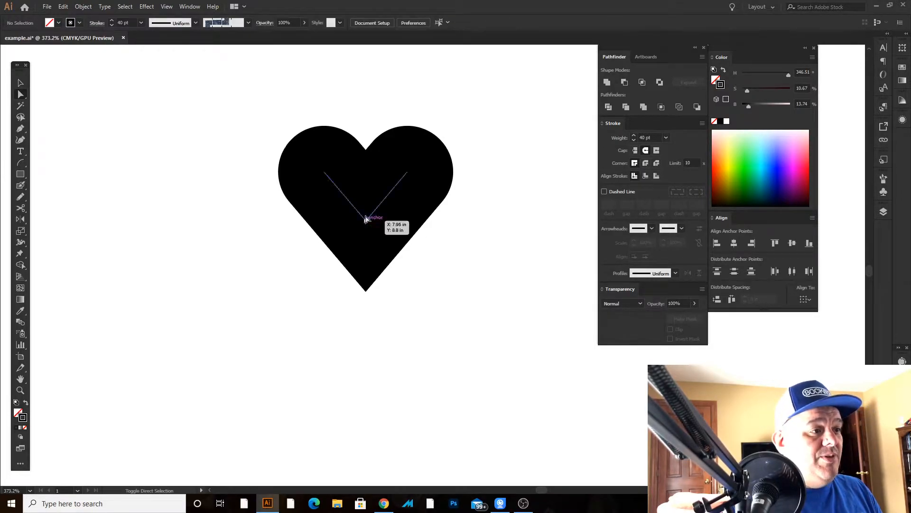
drag(365, 220, 366, 240)
key(ctrl+z)
click(535, 267)
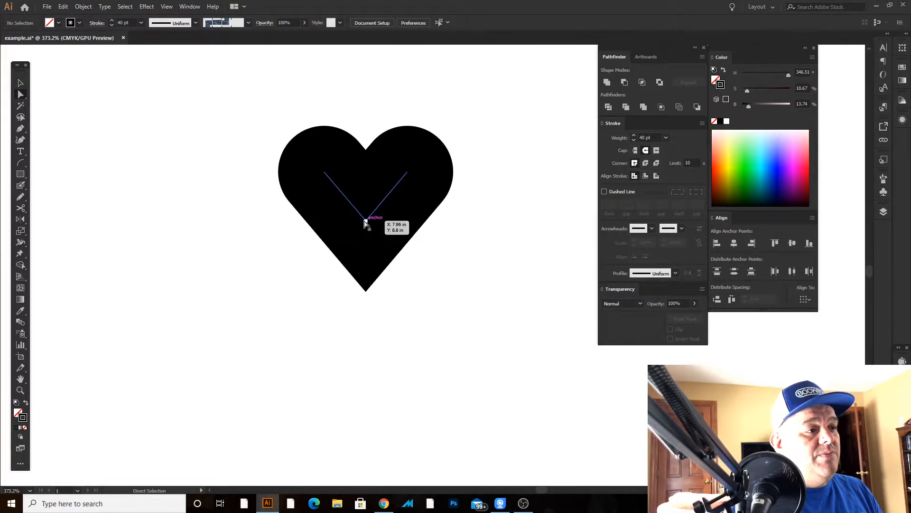
Step: Try raising the heart path's bottom anchor by about 0.12 in, and undo the move
click(366, 222)
drag(367, 225, 366, 202)
key(v)
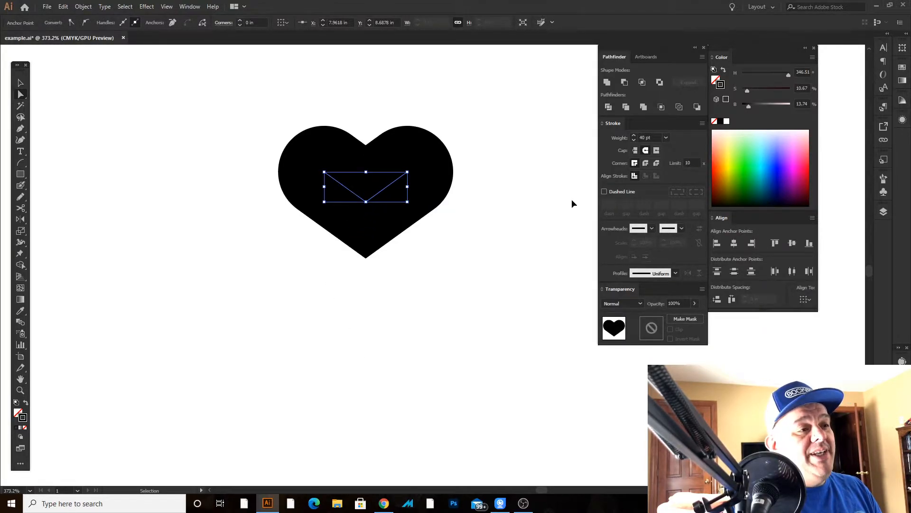
key(ctrl+z)
key(ctrl+z)
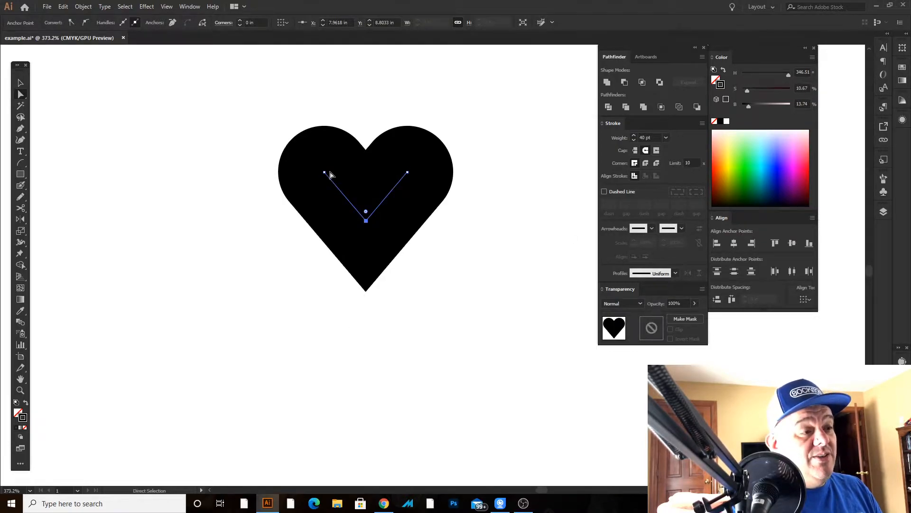
Step: Expand the stroked V path's fill and stroke into a filled heart outline
click(195, 124)
key(v)
drag(185, 85, 528, 271)
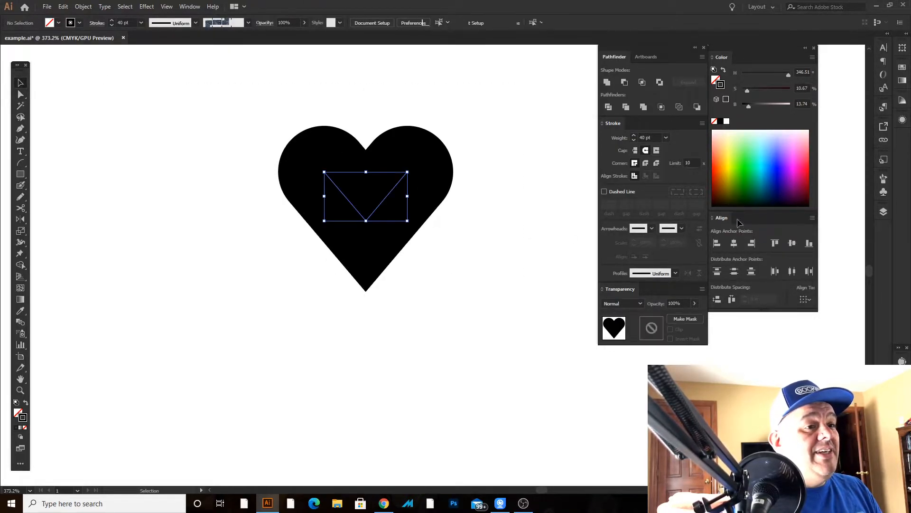
click(84, 6)
click(120, 107)
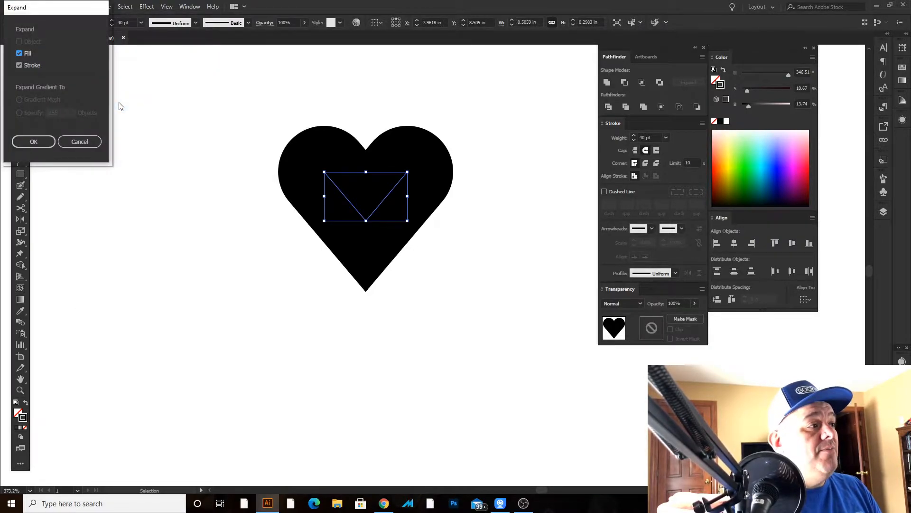
key(Return)
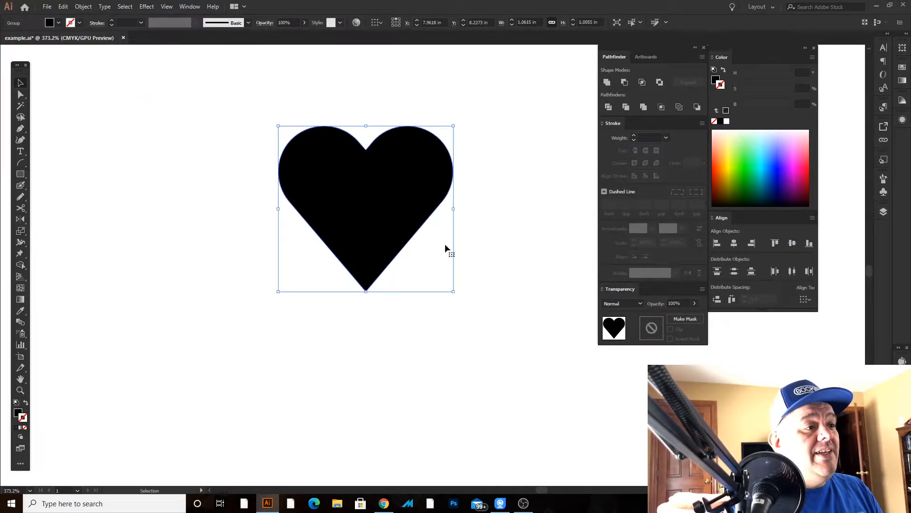
Step: Shift the expanded heart slightly up and to the left, and place a duplicate of it to its lower right
drag(404, 232, 406, 291)
drag(386, 252, 321, 178)
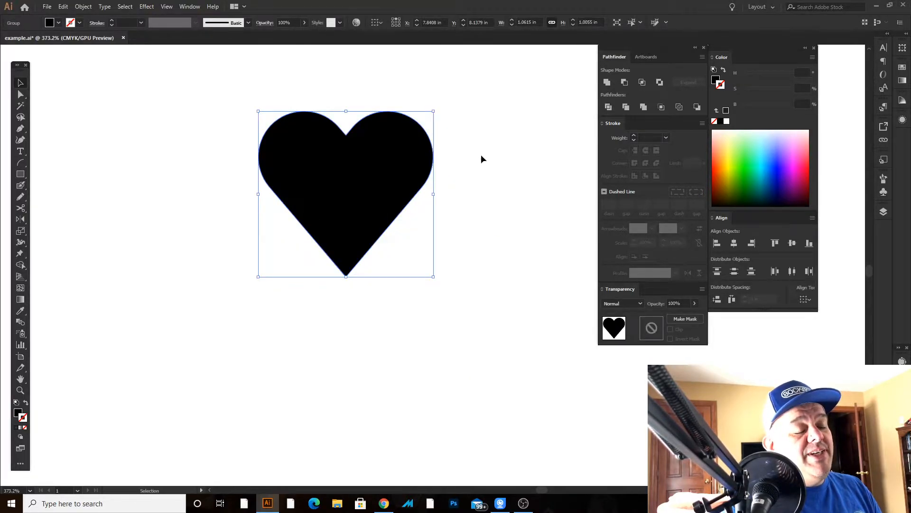
key(Tab)
drag(411, 175, 495, 289)
key(Tab)
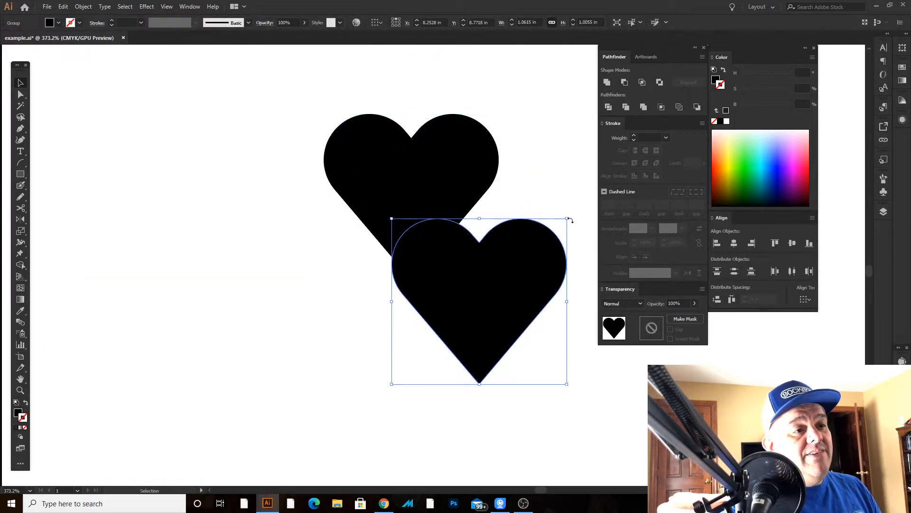
Step: Rotate the duplicate heart 90° clockwise and position its tip against the original heart's tip
drag(571, 242, 593, 370)
drag(517, 304, 529, 282)
key(Tab)
drag(410, 247, 458, 337)
drag(459, 338, 453, 338)
alt+click(512, 338)
drag(577, 249, 603, 266)
click(760, 308)
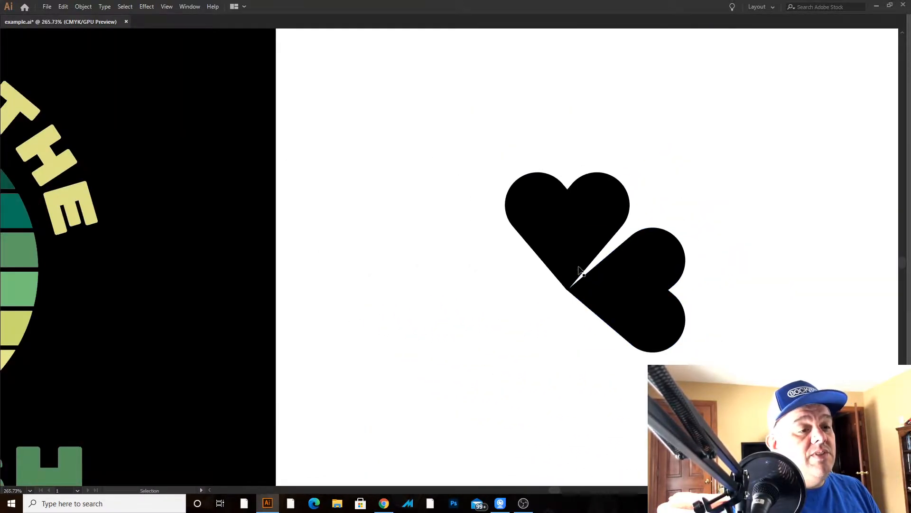
Step: Duplicate both hearts together to the lower left and rotate the copied pair 180°
click(618, 285)
shift+click(569, 240)
click(720, 195)
key(Tab)
drag(249, 98, 502, 431)
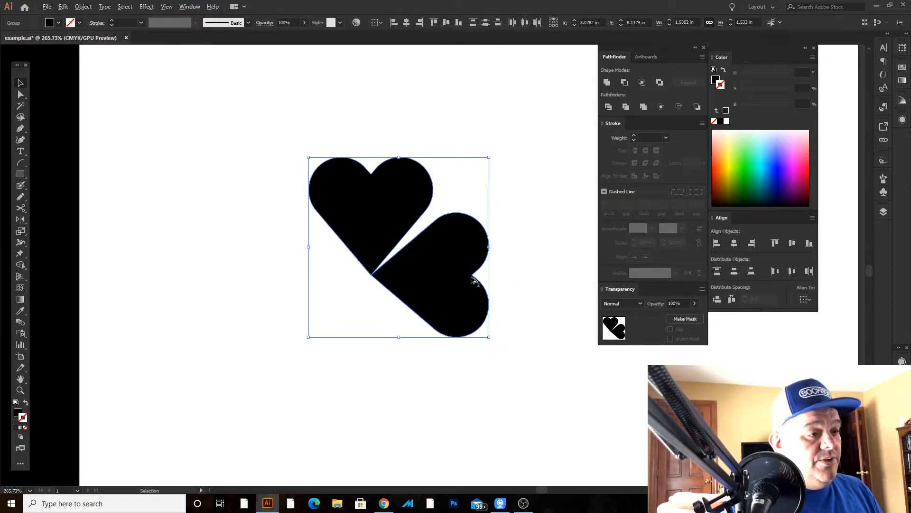
drag(448, 269, 317, 342)
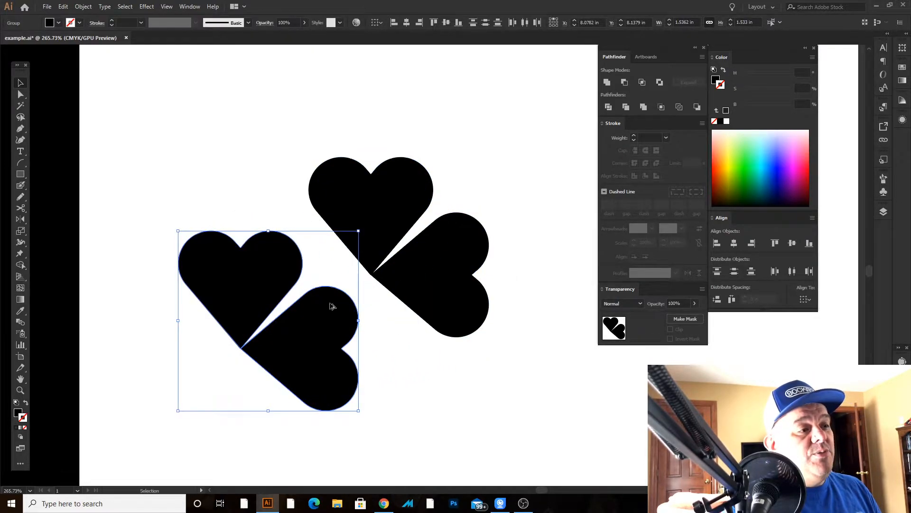
drag(359, 226, 233, 369)
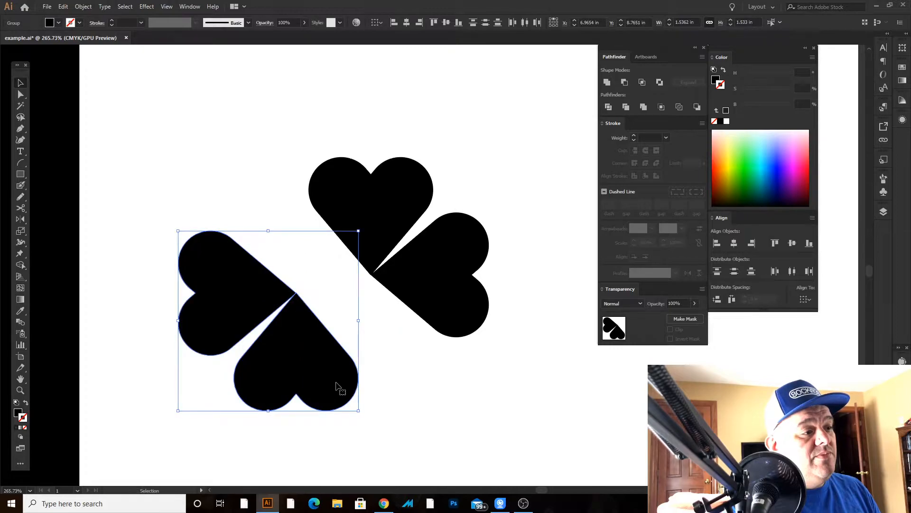
click(410, 385)
Step: Move the rotated pair of hearts so all four tips meet at the center, forming a four-leaf clover
drag(306, 338, 383, 322)
key(ctrl+z)
drag(270, 295, 344, 277)
click(522, 346)
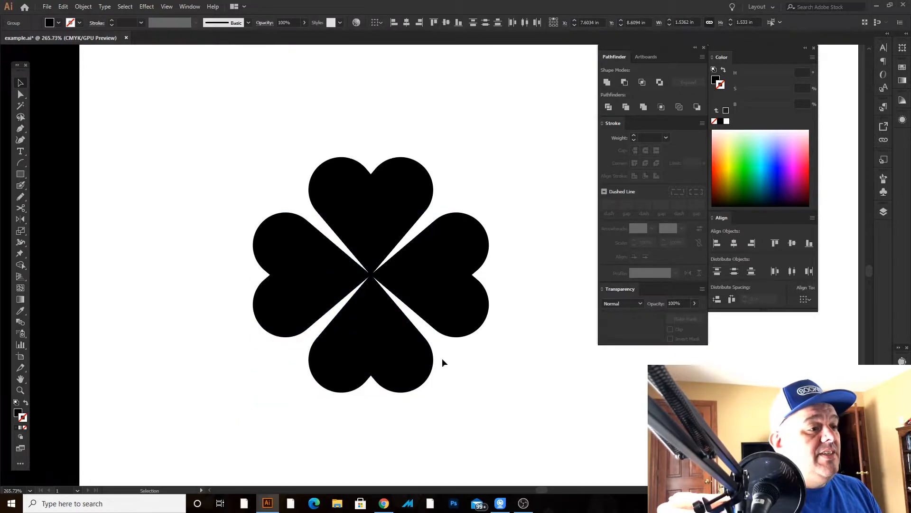
Step: Center the top and bottom hearts horizontally with each other, and the side hearts vertically with each other
drag(407, 348, 468, 338)
click(445, 334)
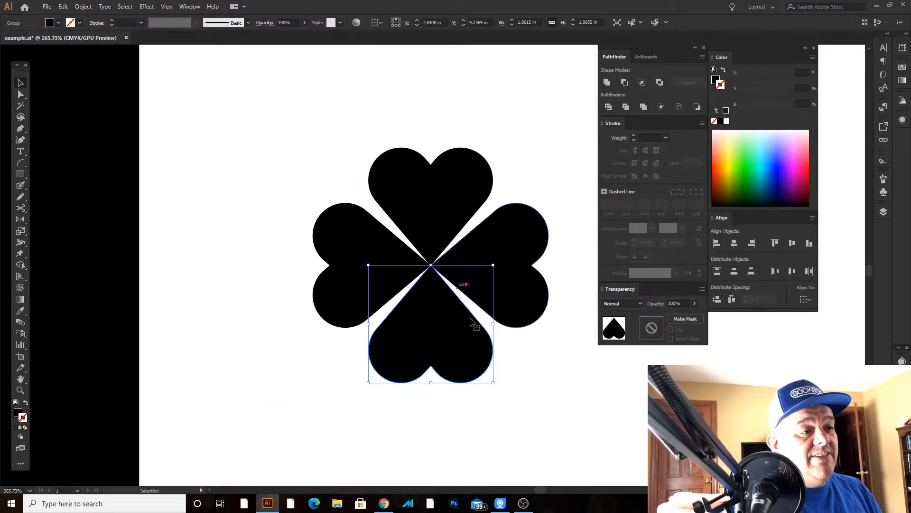
shift+click(436, 201)
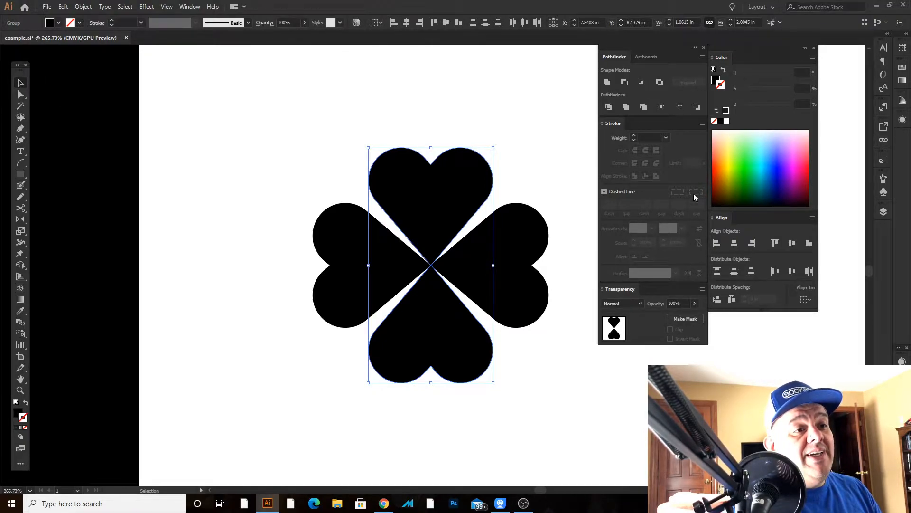
click(734, 244)
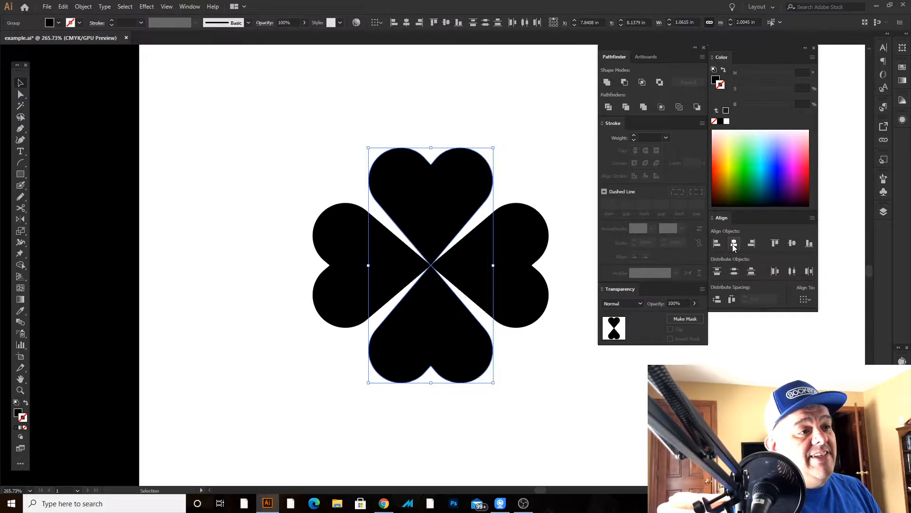
click(512, 263)
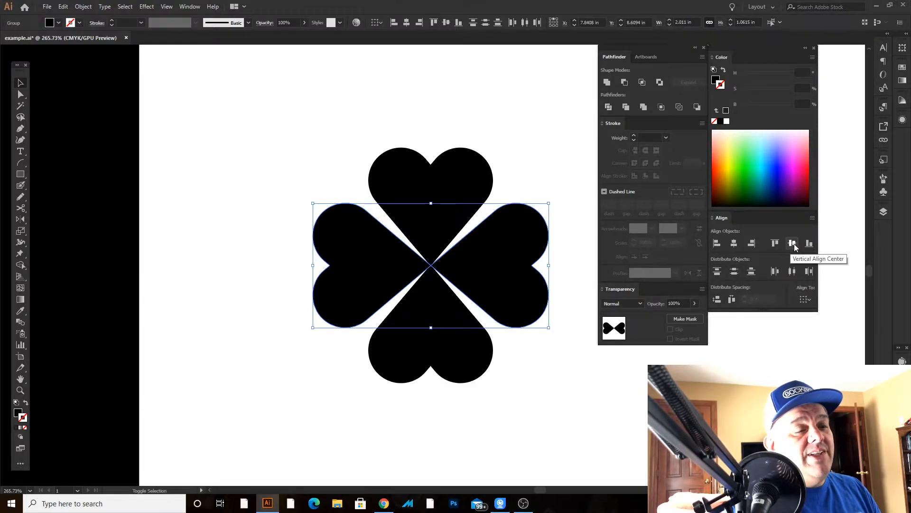
key(ctrl+space)
click(481, 229)
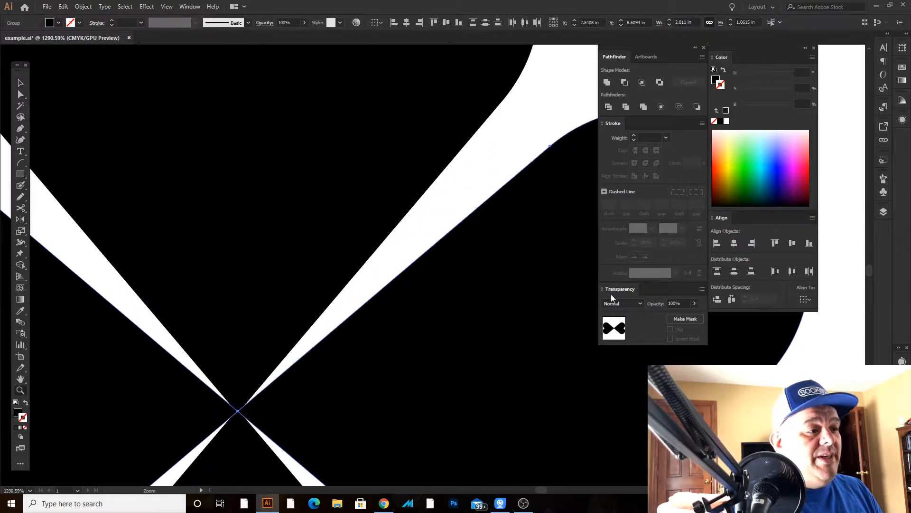
Step: Try nudging the bottom heart up and the top heart down so their tips overlap at the clover's center
key(ctrl+0)
click(546, 178)
key(ctrl+space)
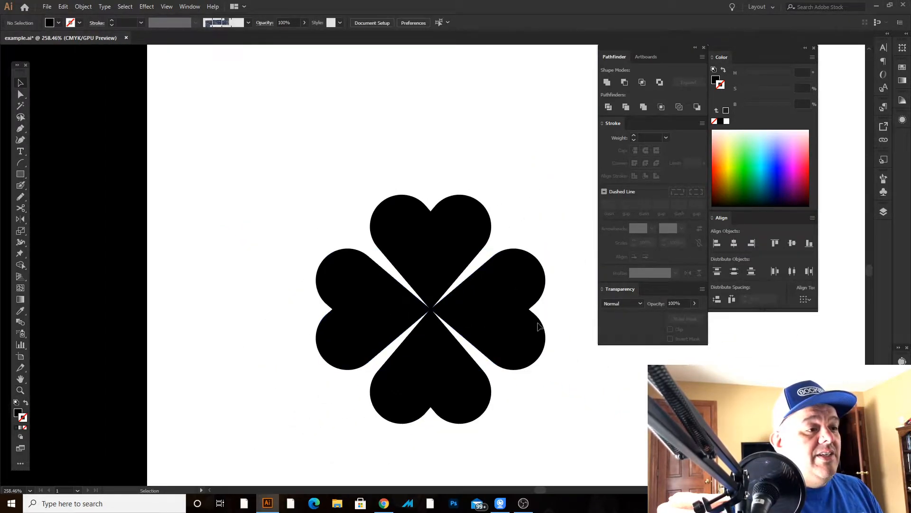
click(441, 317)
click(446, 313)
drag(447, 325, 451, 413)
key(ctrl+space)
click(467, 361)
click(397, 356)
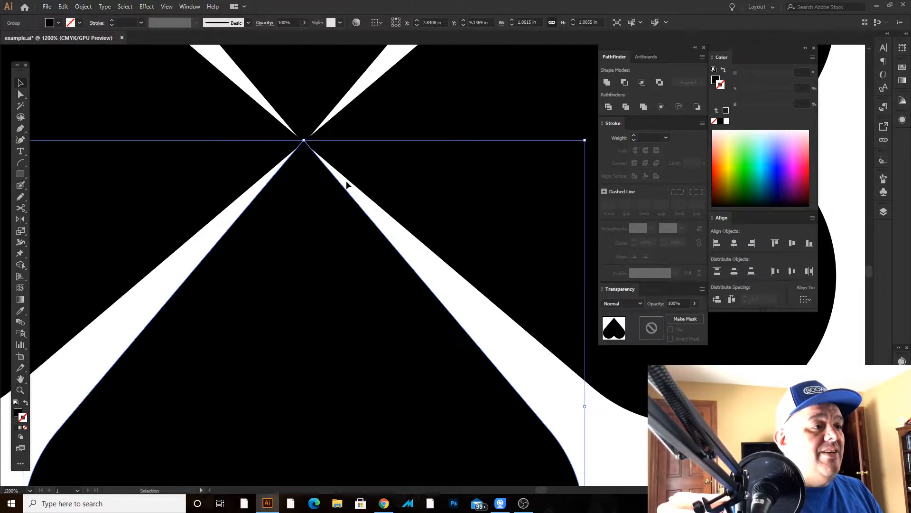
key(Up)
key(Up)
click(290, 81)
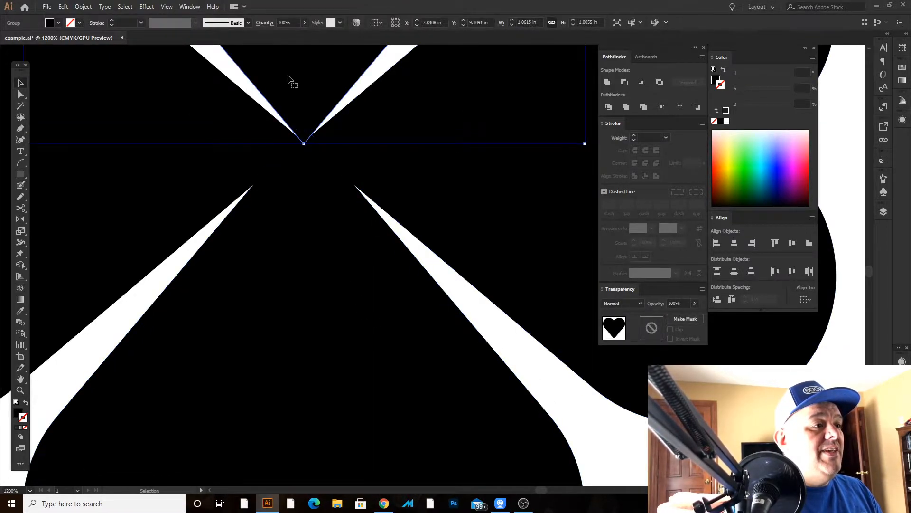
Step: Try nudging the two side hearts inward so their tips overlap at the clover's center
key(ctrl+space)
drag(406, 254, 313, 188)
click(470, 236)
key(Left)
key(Left)
click(338, 247)
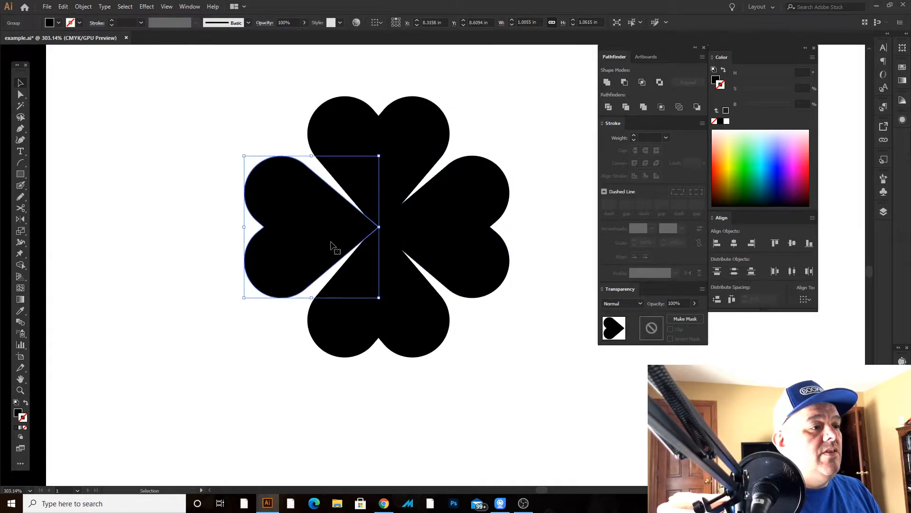
key(Right)
key(Right)
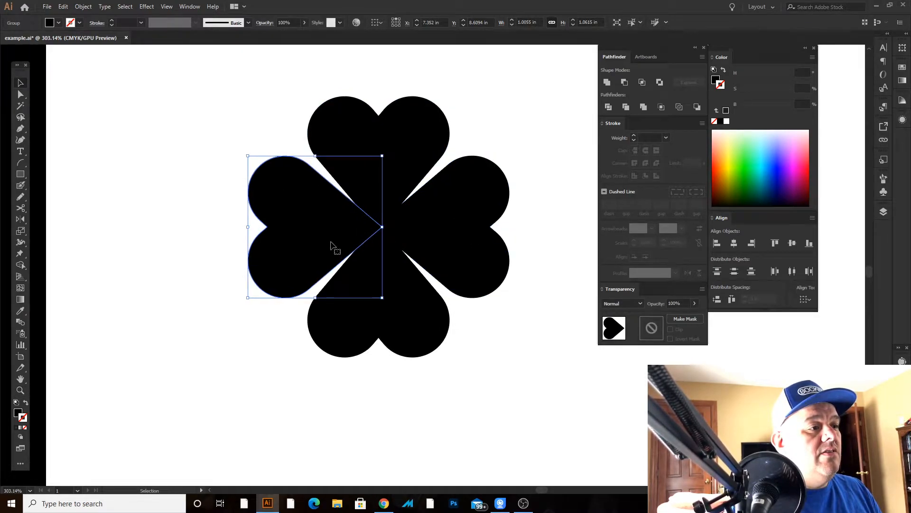
Step: Undo the nudges of all four hearts and clear the selection
click(591, 397)
key(ctrl+space)
click(364, 215)
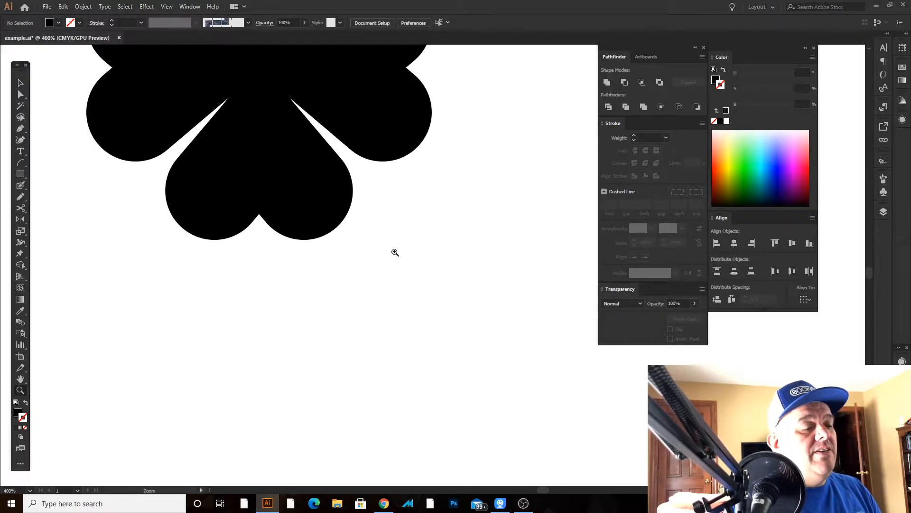
key(ctrl+0)
key(space)
drag(485, 356, 410, 243)
key(ctrl+z)
key(ctrl+z)
key(ctrl+z)
key(ctrl+z)
key(ctrl+z)
key(ctrl+z)
key(ctrl+z)
key(ctrl+z)
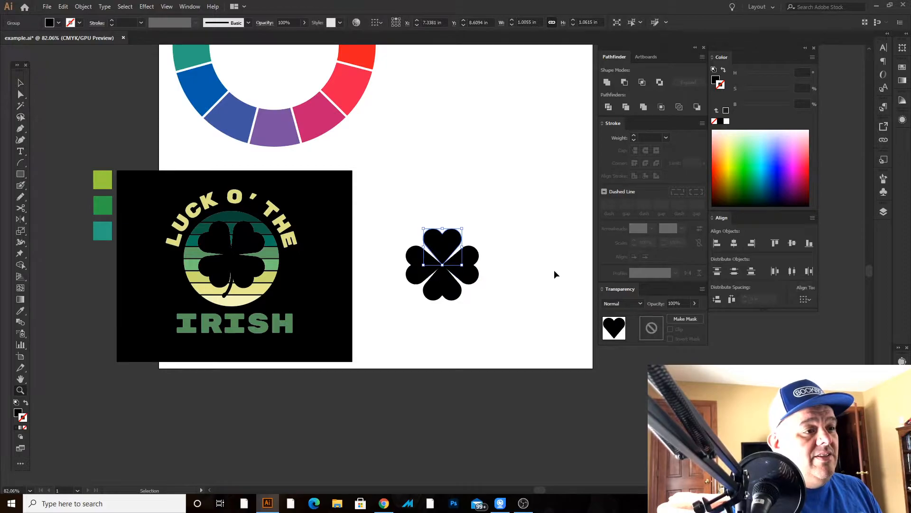
key(ctrl+z)
key(ctrl+z)
click(552, 273)
Step: Select all four touching hearts and combine them with the Pathfinder Merge operation
drag(258, 185, 432, 302)
key(space)
drag(543, 255, 726, 227)
key(space)
drag(387, 202, 319, 180)
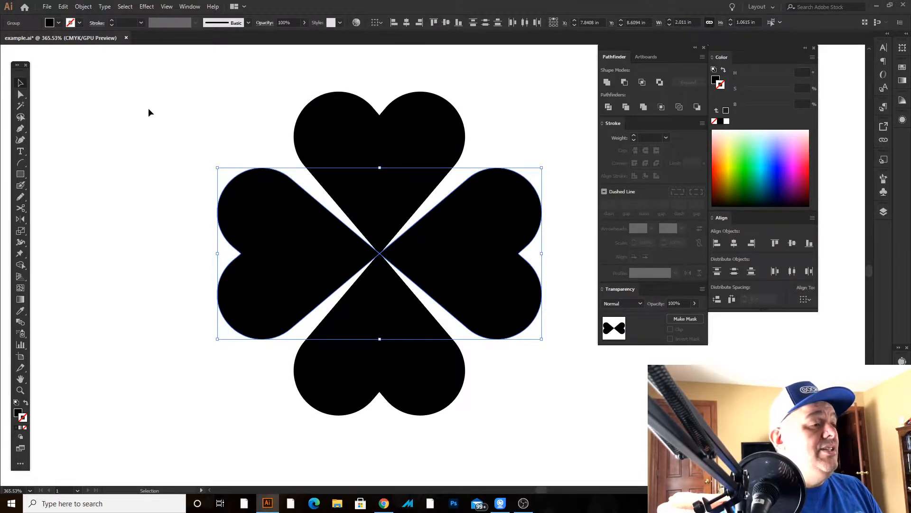
drag(108, 97, 599, 438)
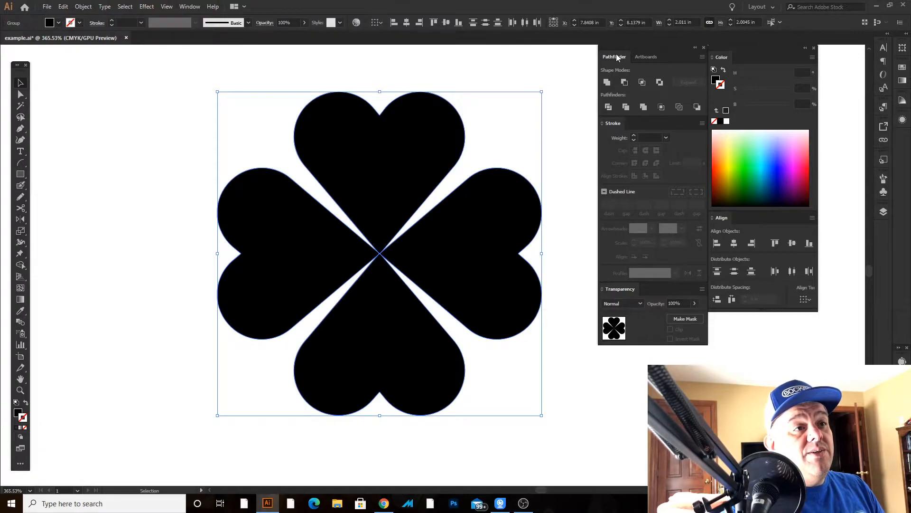
click(644, 107)
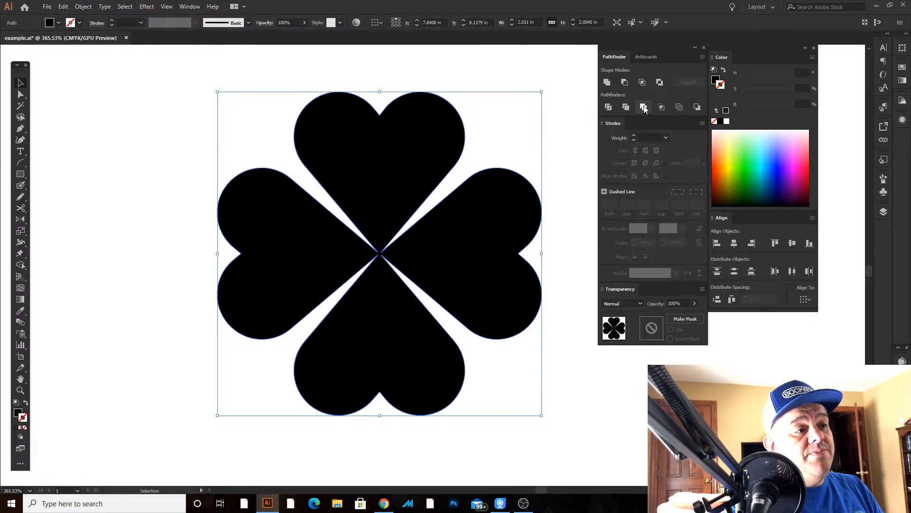
Step: Check the merged clover's center up close and rotate the clover 45°
click(539, 201)
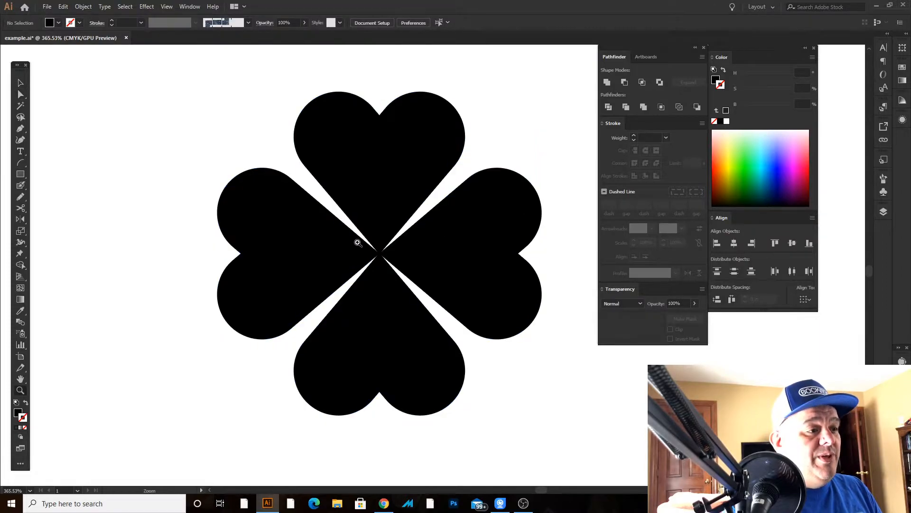
scroll(350, 237, up, 5)
scroll(476, 220, down, 6)
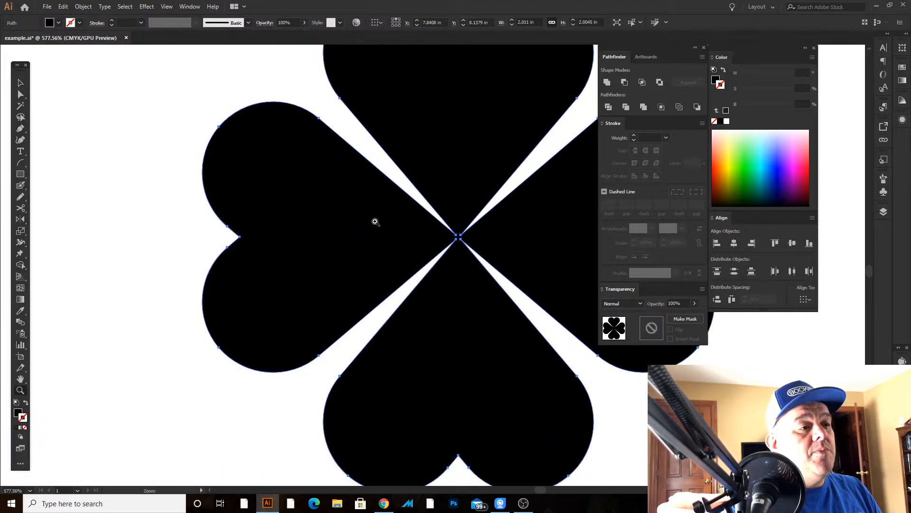
click(318, 209)
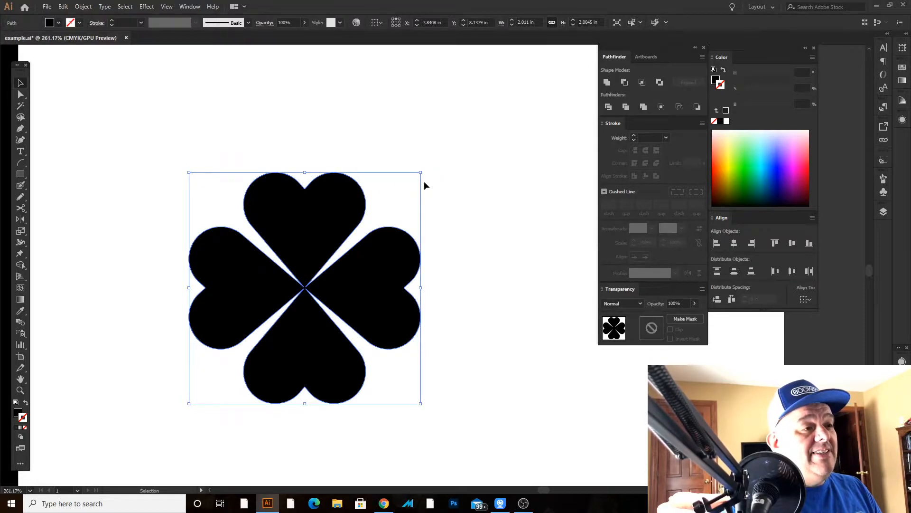
drag(426, 168, 465, 249)
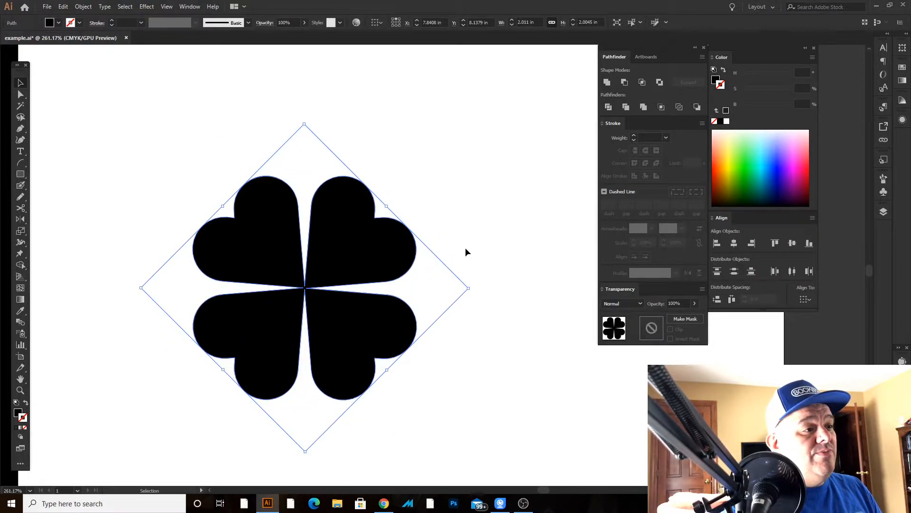
Step: Compare the rotated clover's center and leaf gaps with the clover in the Luck O' the Irish artwork
click(482, 229)
drag(280, 292, 440, 206)
key(z)
click(430, 241)
key(v)
click(407, 287)
drag(407, 288, 357, 143)
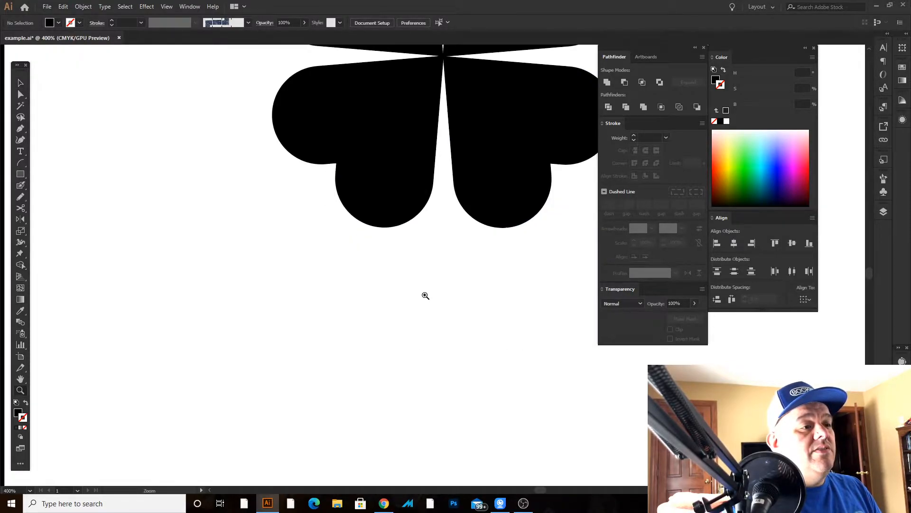
alt+click(436, 315)
alt+click(368, 181)
drag(364, 176, 445, 328)
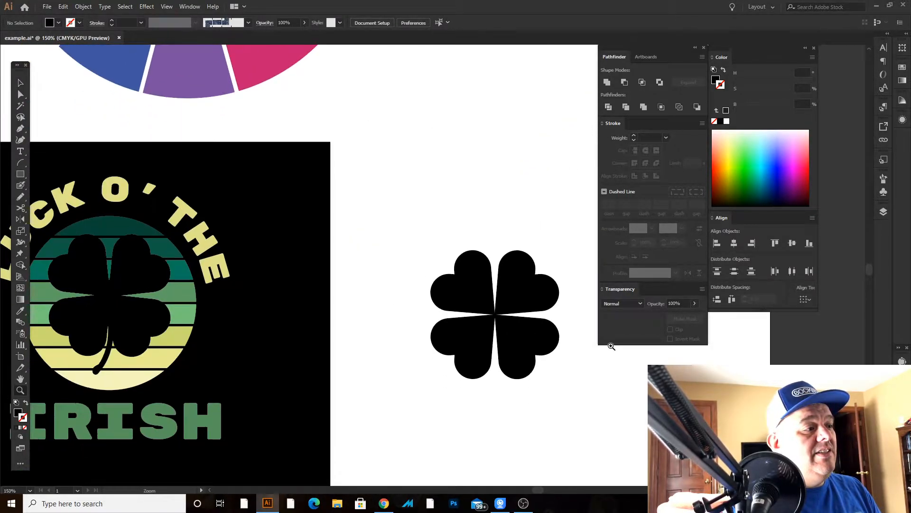
click(578, 368)
drag(365, 227, 399, 255)
drag(404, 259, 528, 309)
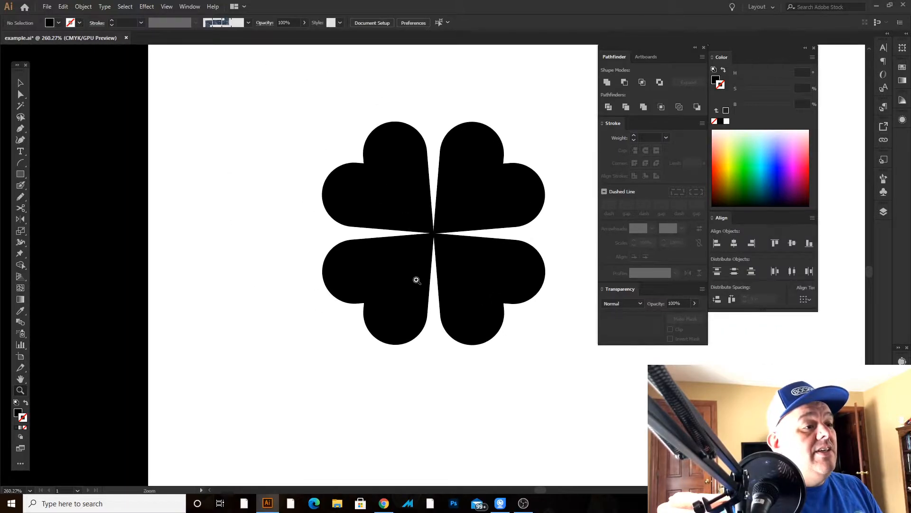
Step: Undo the clover's rotation and the merging of its hearts
key(ctrl+z)
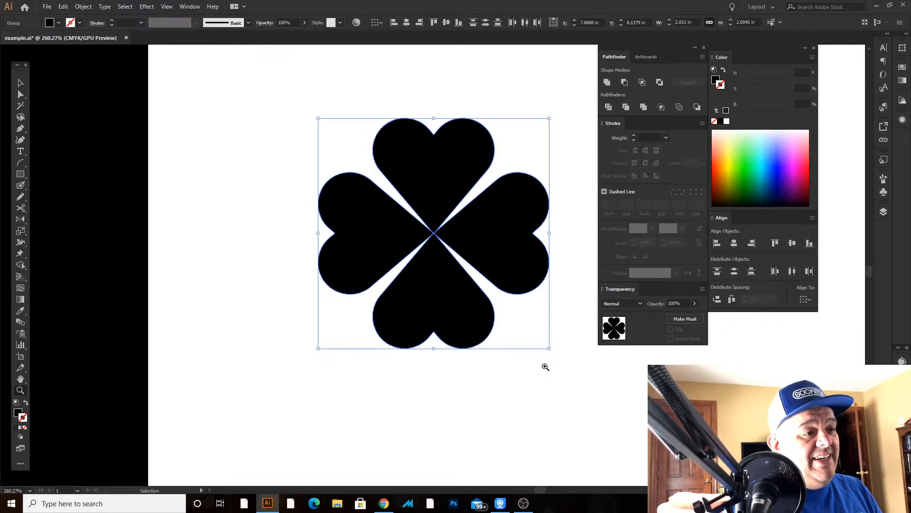
drag(461, 249, 567, 287)
key(ctrl+z)
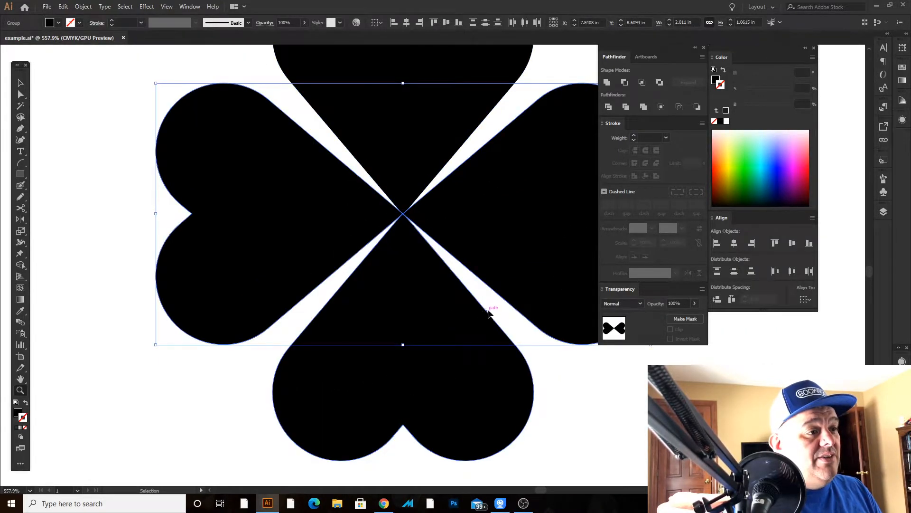
Step: Nudge the right heart left and the left heart right so their tips overlap at the clover's center
click(590, 379)
drag(403, 153, 523, 273)
key(a)
click(590, 415)
click(507, 238)
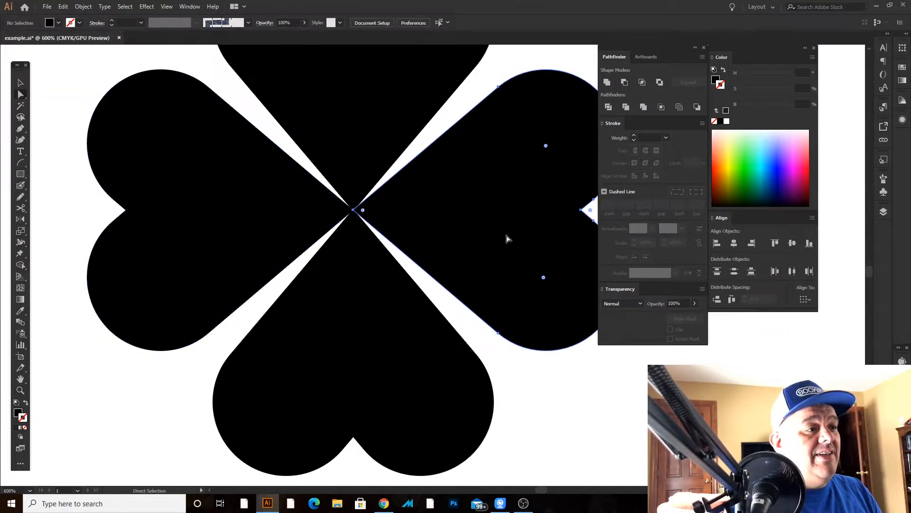
key(Left)
key(Left)
click(294, 201)
key(Right)
key(Right)
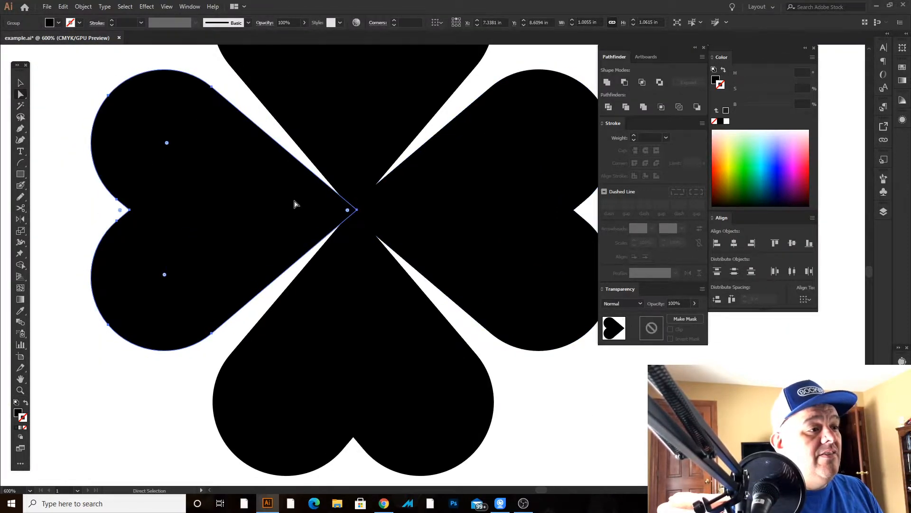
Step: Nudge the bottom heart up and the top heart down so their tips overlap at the center
click(338, 326)
key(Up)
key(Up)
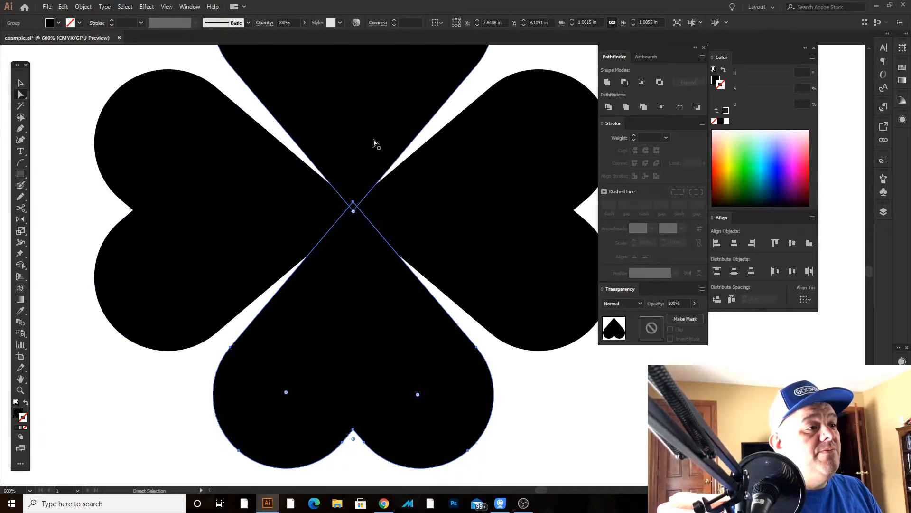
click(376, 110)
key(Down)
key(Down)
Step: Select the four overlapping hearts and combine them into one clover shape with Pathfinder Merge
drag(560, 425, 259, 101)
click(644, 108)
key(ctrl+shift+a)
key(ctrl+space)
drag(414, 224, 271, 107)
Step: Rotate the merged clover 45° so its leaves point diagonally, and deselect it
click(430, 175)
drag(482, 135, 481, 211)
click(538, 277)
Step: Draw a curved stem with the Pen tool from near the clover's center to below its leaves, and swap its fill and stroke
key(space)
drag(446, 369, 597, 337)
drag(333, 299, 421, 317)
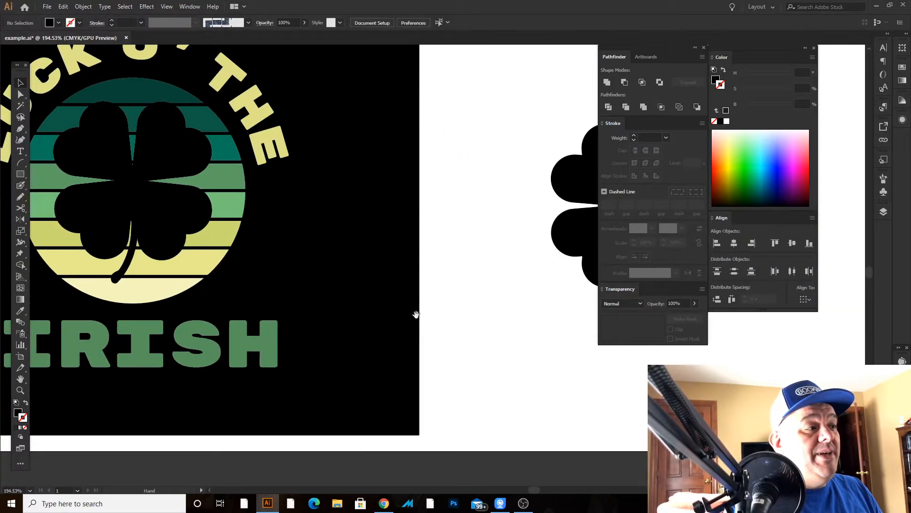
key(shift+m)
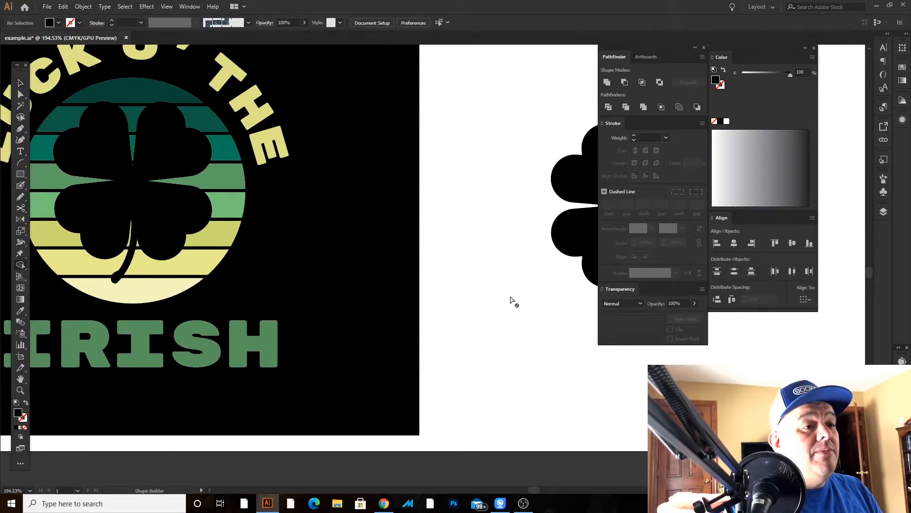
click(20, 130)
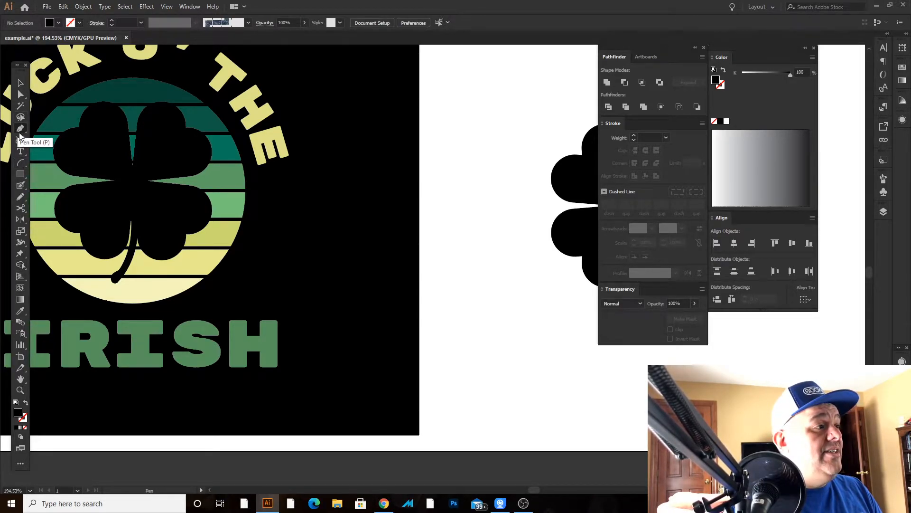
key(space)
drag(442, 258, 263, 220)
key(space)
drag(468, 211, 610, 334)
key(ctrl+space)
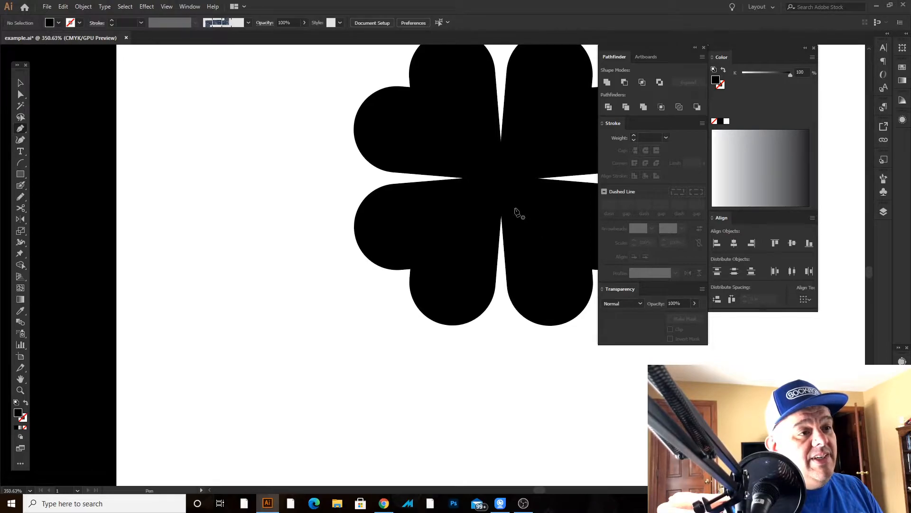
drag(524, 225, 524, 226)
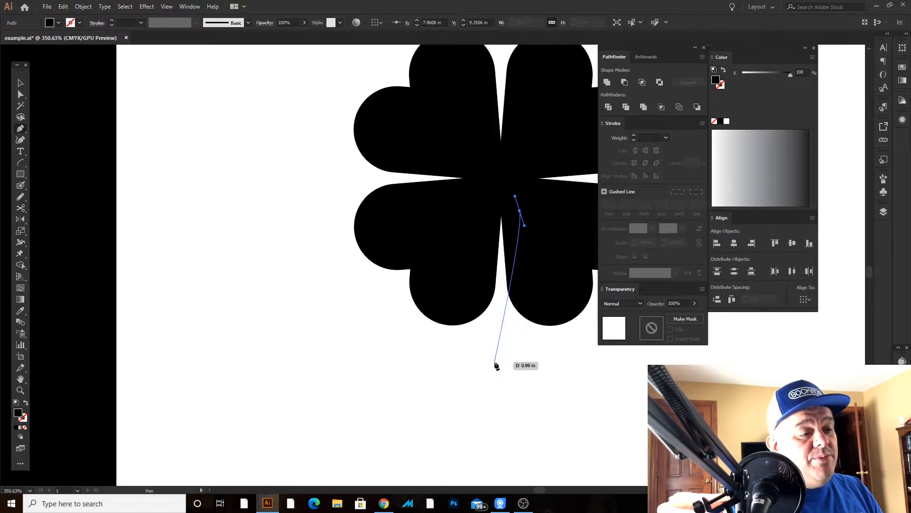
drag(496, 360, 453, 383)
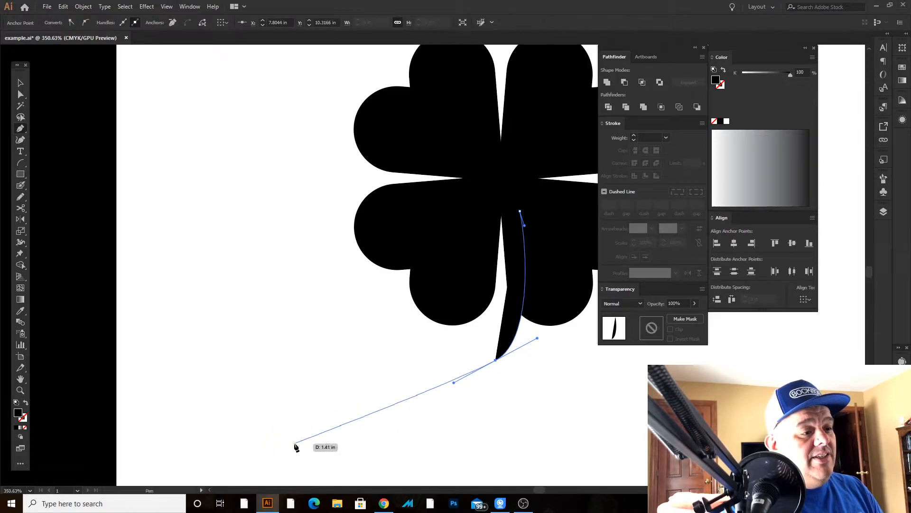
key(Escape)
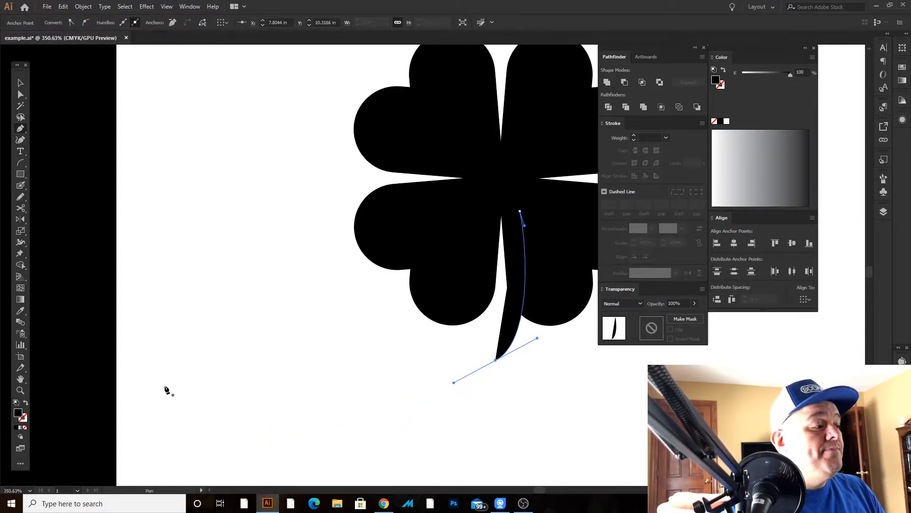
click(26, 404)
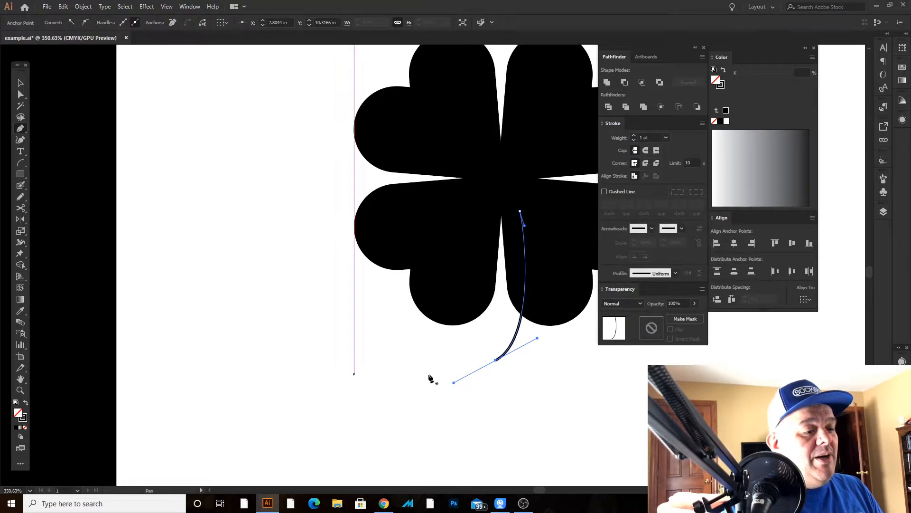
Step: Give the clover stem's stroke a round cap and a weight of 6 pt
click(646, 150)
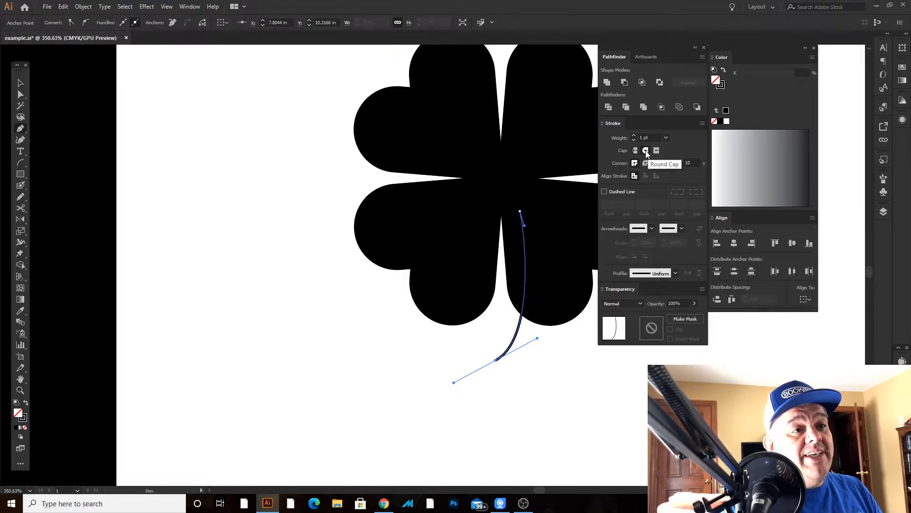
click(634, 136)
click(634, 136)
click(634, 136)
click(635, 136)
click(635, 136)
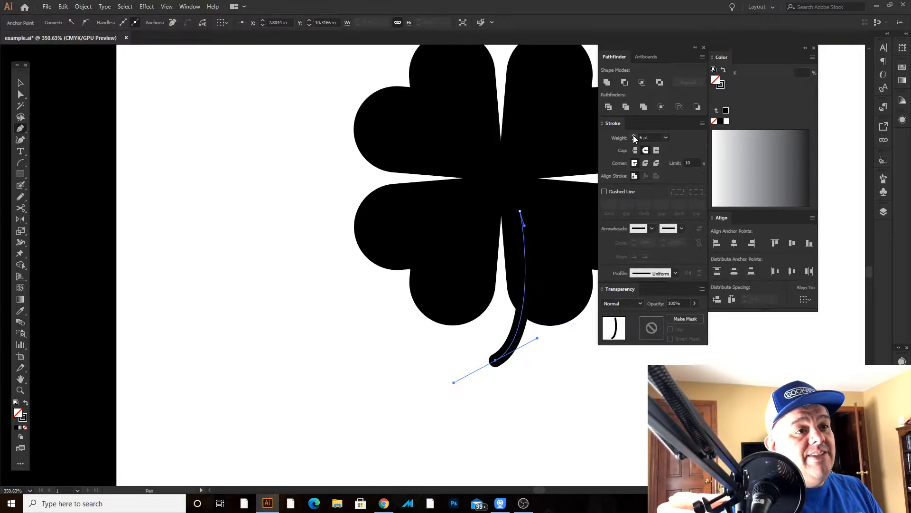
Step: Reshape the stem by moving its end anchors and direction handles so it curves from the gap between the lower leaves toward the lower left
key(q)
key(a)
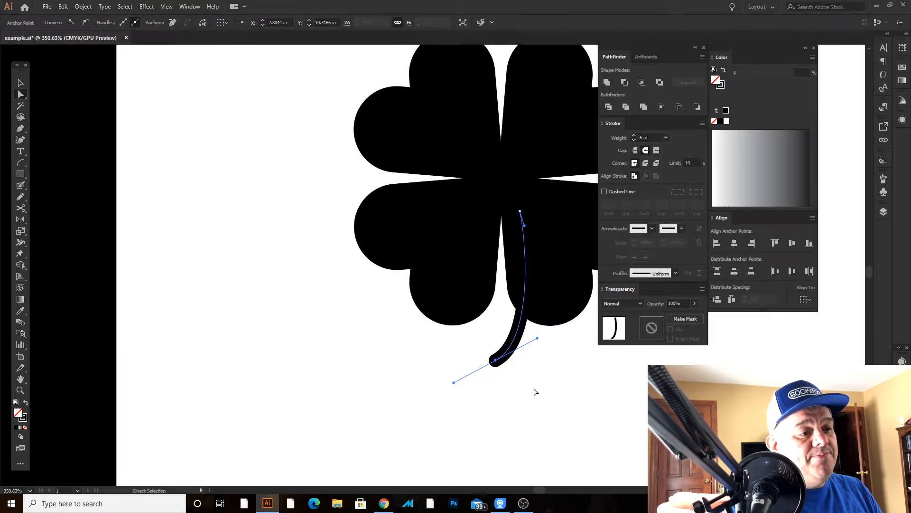
click(533, 391)
drag(495, 361, 480, 360)
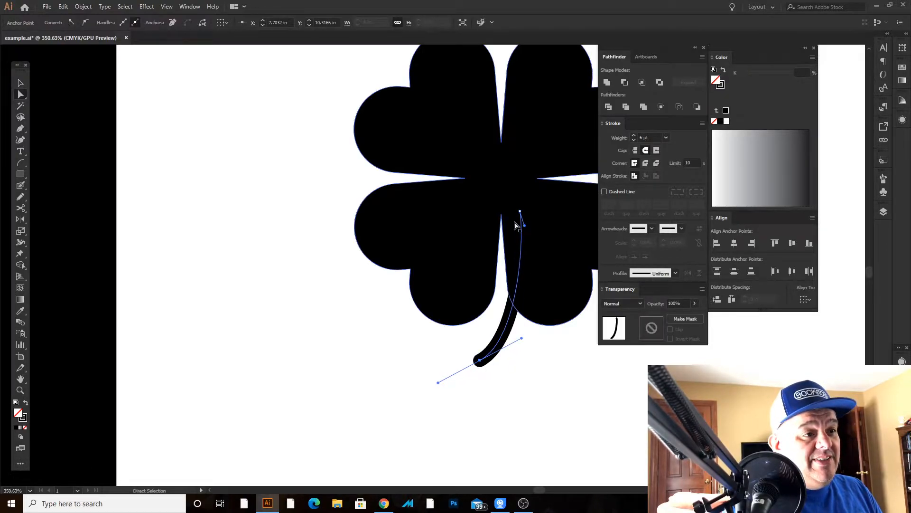
drag(519, 216, 540, 251)
drag(522, 338, 519, 329)
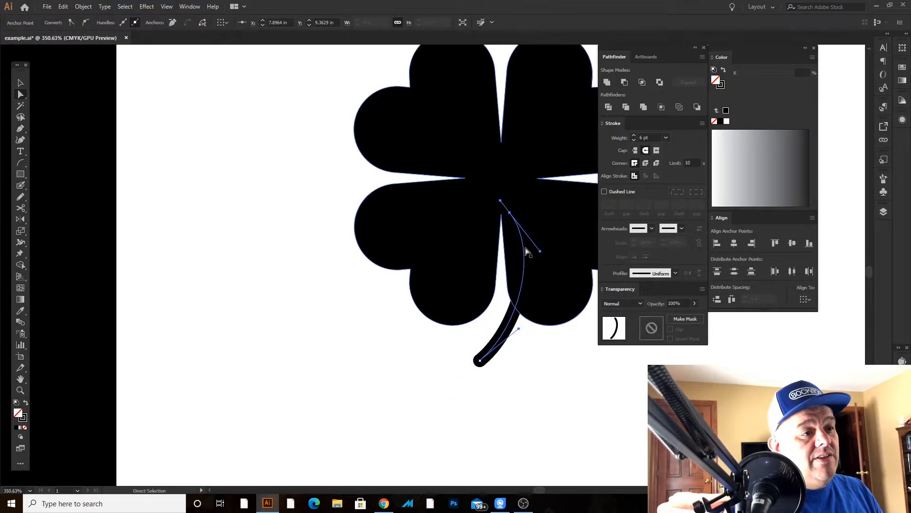
drag(540, 251, 527, 264)
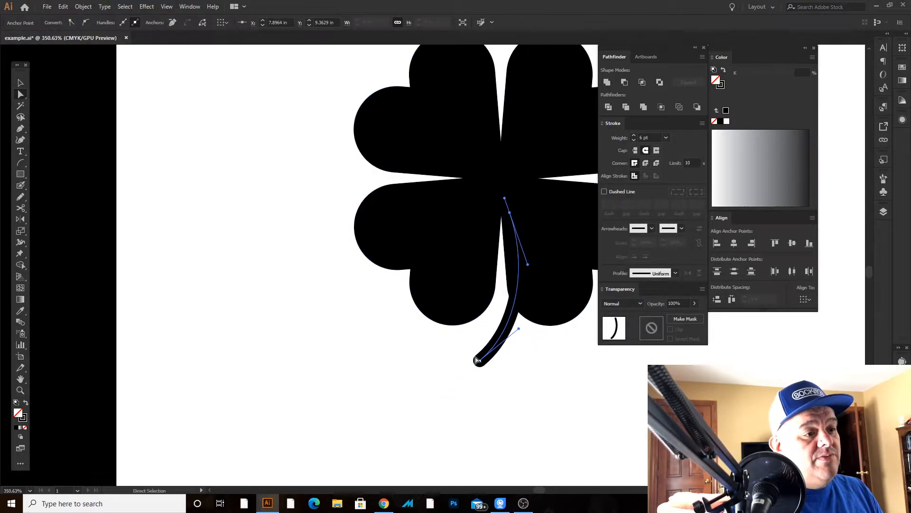
drag(480, 361, 459, 364)
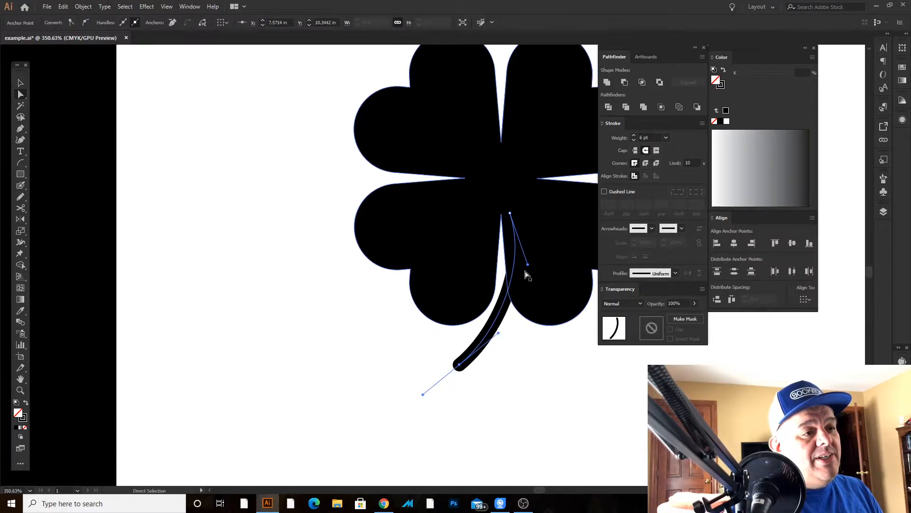
drag(528, 265, 521, 270)
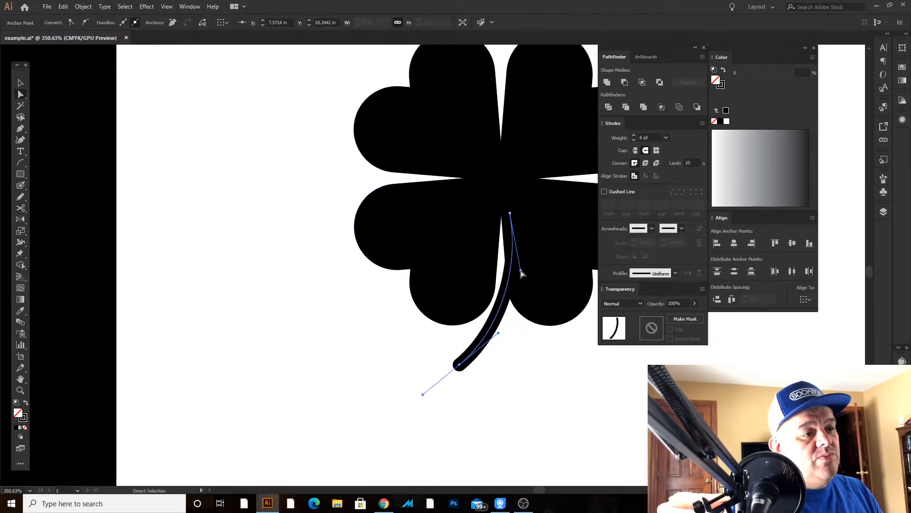
click(537, 355)
Step: Select the stem path and expand its fill and stroke into a solid shape
key(z)
drag(563, 393, 427, 242)
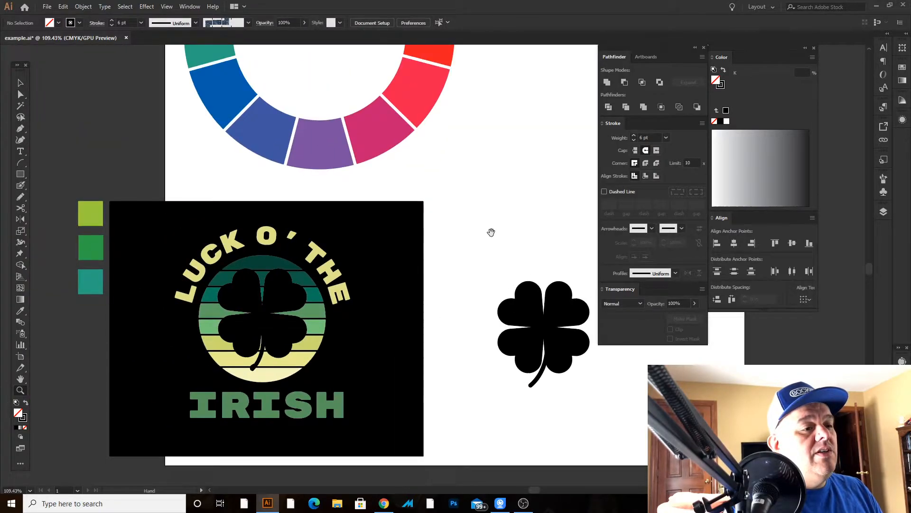
drag(511, 254, 495, 219)
drag(486, 354, 602, 370)
drag(537, 379, 349, 400)
key(v)
drag(265, 133, 505, 418)
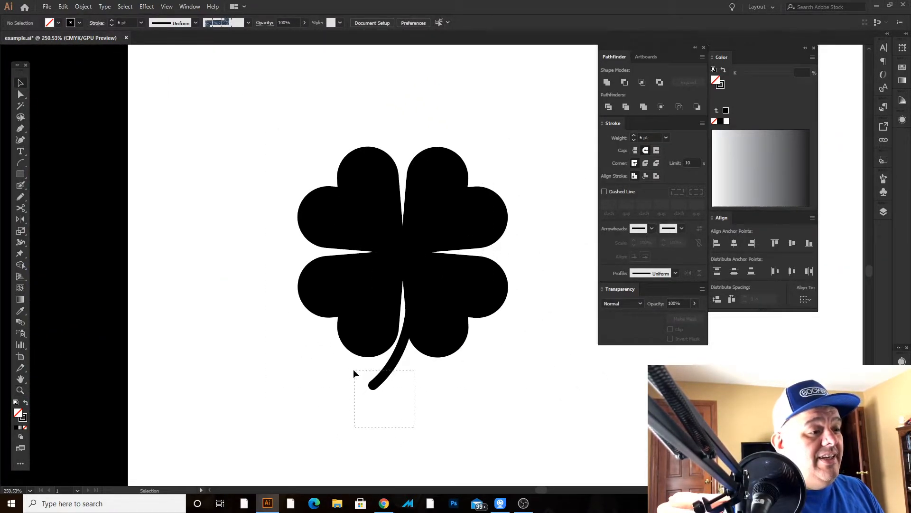
drag(356, 370, 357, 372)
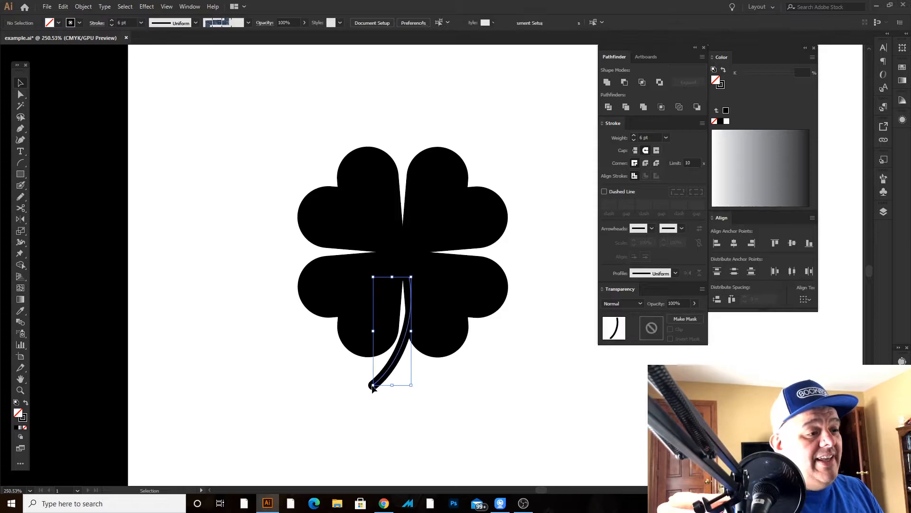
click(86, 4)
click(107, 106)
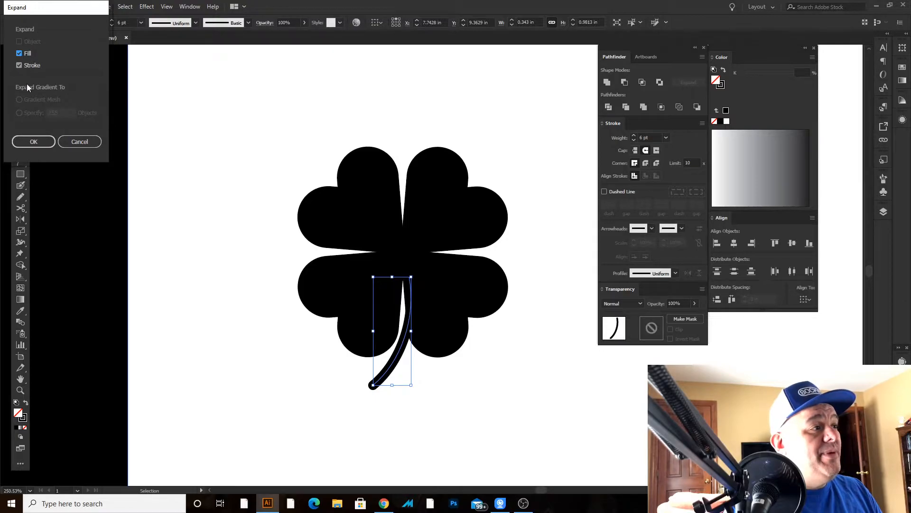
click(36, 139)
click(212, 264)
Step: Thicken the stem's lower tip with the Blob Brush, undoing the first stroke and enlarging the brush before repainting
drag(228, 267, 317, 210)
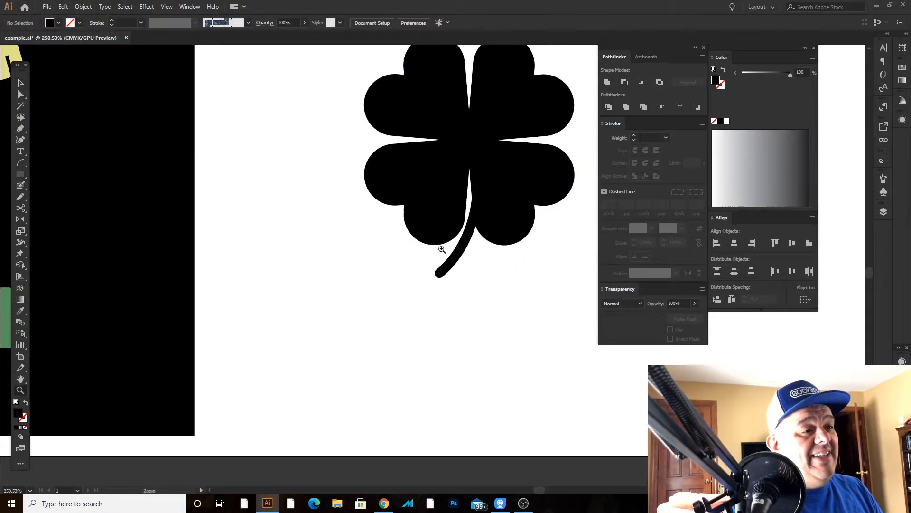
drag(439, 260, 382, 272)
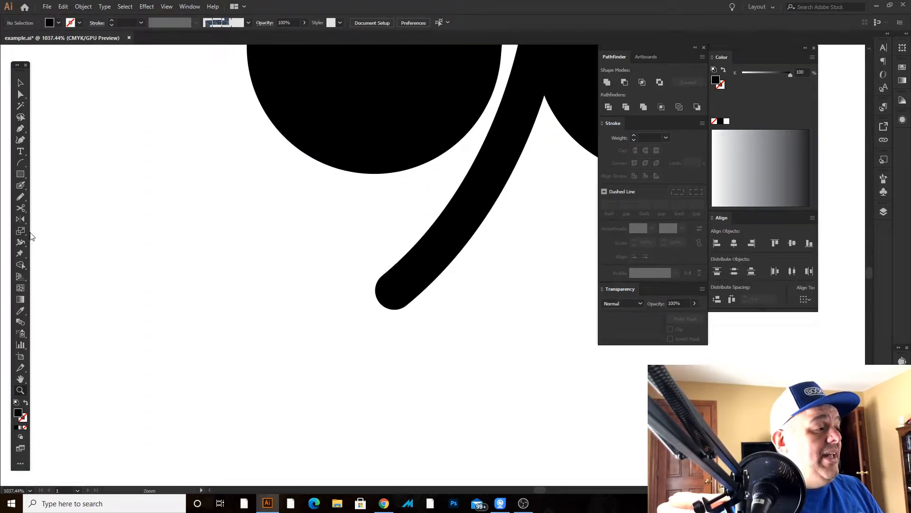
drag(326, 241, 345, 263)
key(v)
click(20, 187)
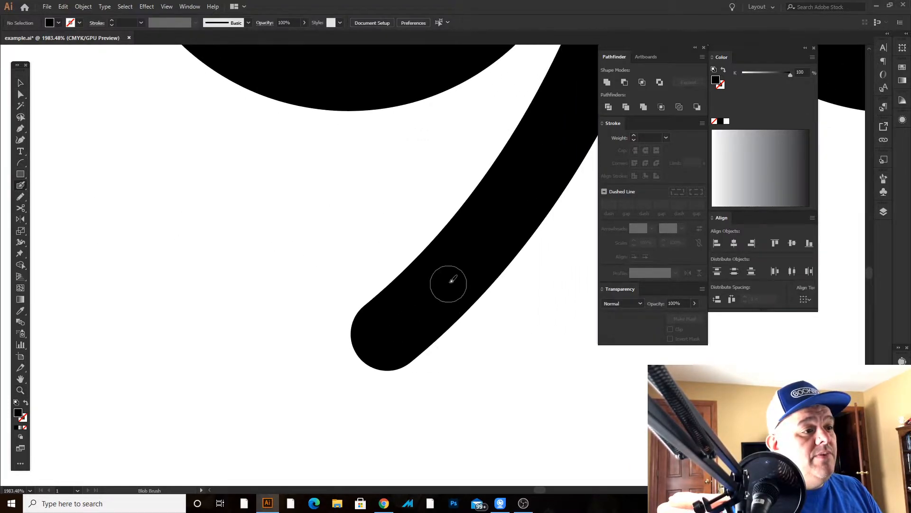
mouse_move(446, 256)
mouse_down()
mouse_move(391, 275)
mouse_move(373, 302)
mouse_up()
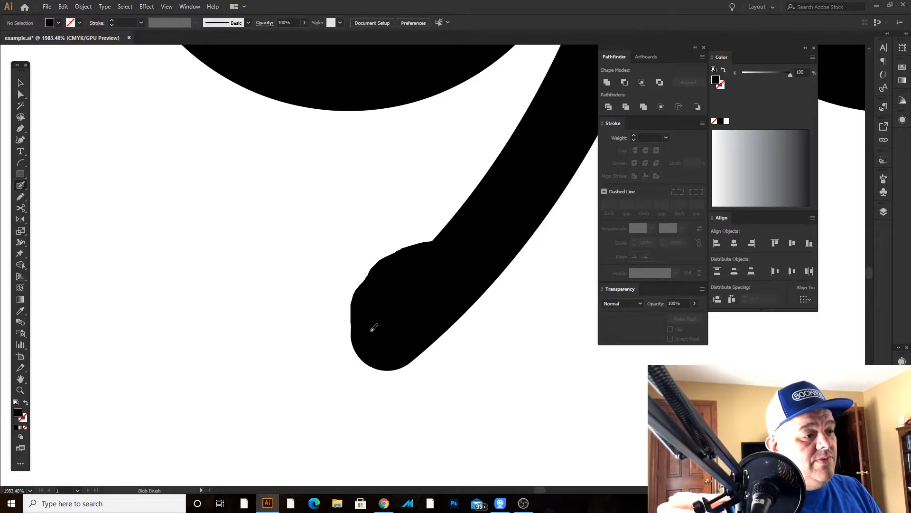
key(ctrl+z)
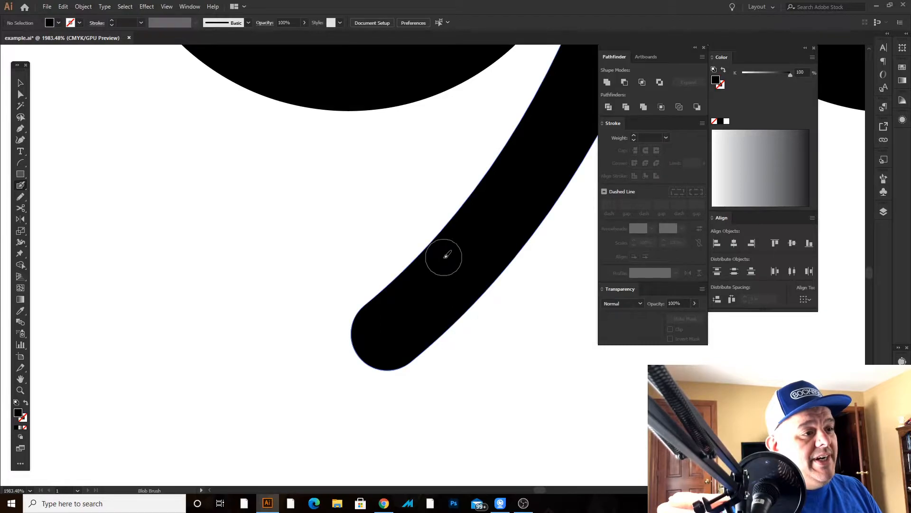
key(bracketright)
key(bracketright)
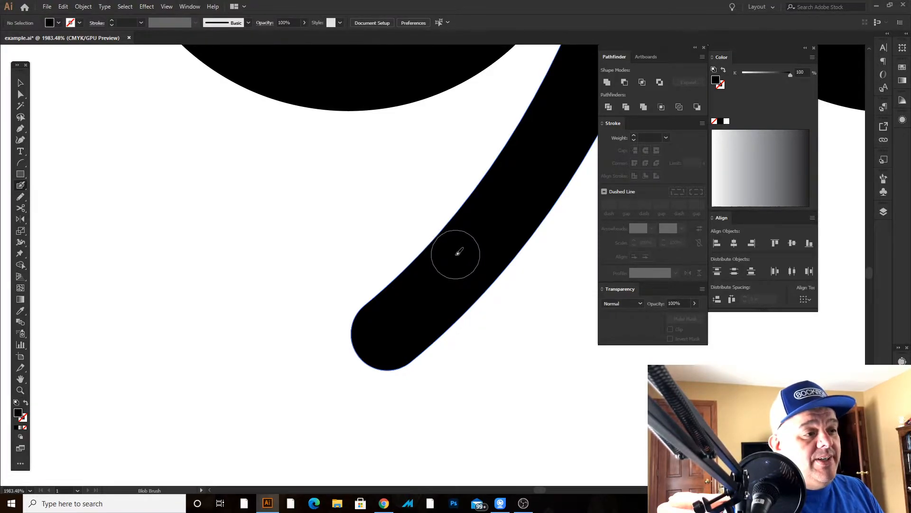
mouse_move(459, 252)
mouse_down()
mouse_move(432, 252)
mouse_move(375, 301)
mouse_move(370, 320)
mouse_move(401, 334)
mouse_up()
Step: Select the clover leaves and stem together and combine them into one shape with Pathfinder Merge
key(z)
drag(505, 276, 413, 156)
mouse_move(464, 213)
mouse_down()
mouse_move(380, 138)
mouse_move(422, 223)
mouse_up()
drag(422, 222, 315, 338)
key(v)
drag(280, 120, 542, 392)
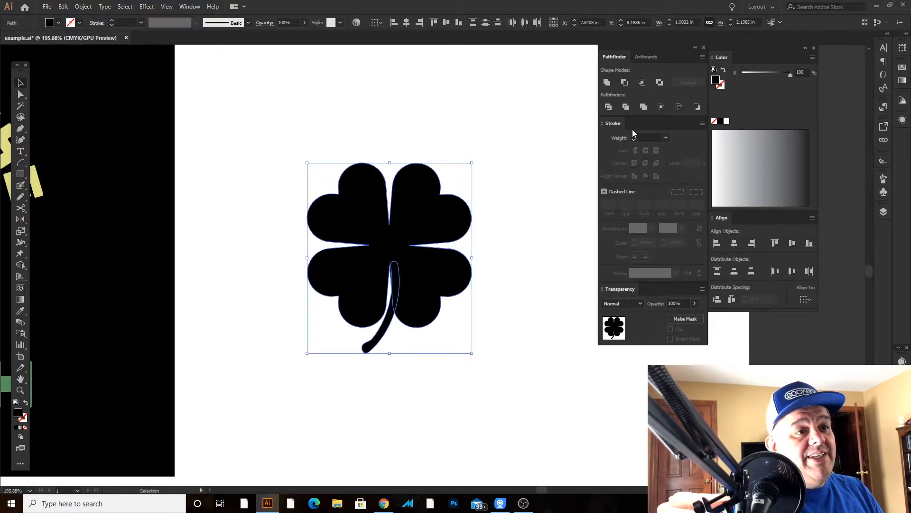
click(644, 107)
click(480, 281)
Step: Move the finished clover off the right side of the artboard to clear the space beside the Luck O' the Irish artwork
drag(450, 274, 561, 301)
key(Tab)
drag(494, 292, 343, 234)
drag(401, 241, 767, 242)
click(518, 266)
drag(444, 242, 815, 299)
drag(629, 270, 499, 247)
drag(507, 227, 370, 214)
drag(346, 240, 532, 246)
drag(424, 230, 350, 190)
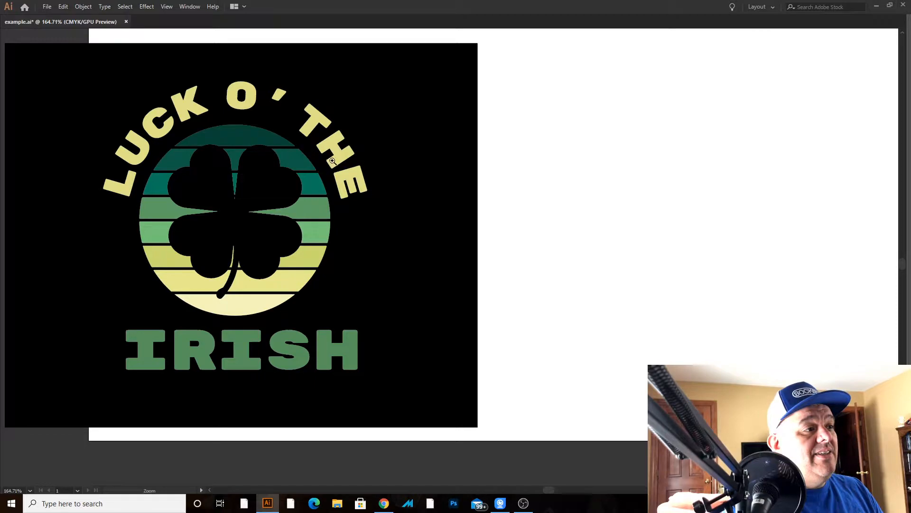
mouse_move(563, 259)
mouse_down()
mouse_move(531, 266)
mouse_move(569, 258)
mouse_up()
Step: Draw a black circle with the Ellipse tool to the right of the artwork, larger than the artwork's striped circle
key(Tab)
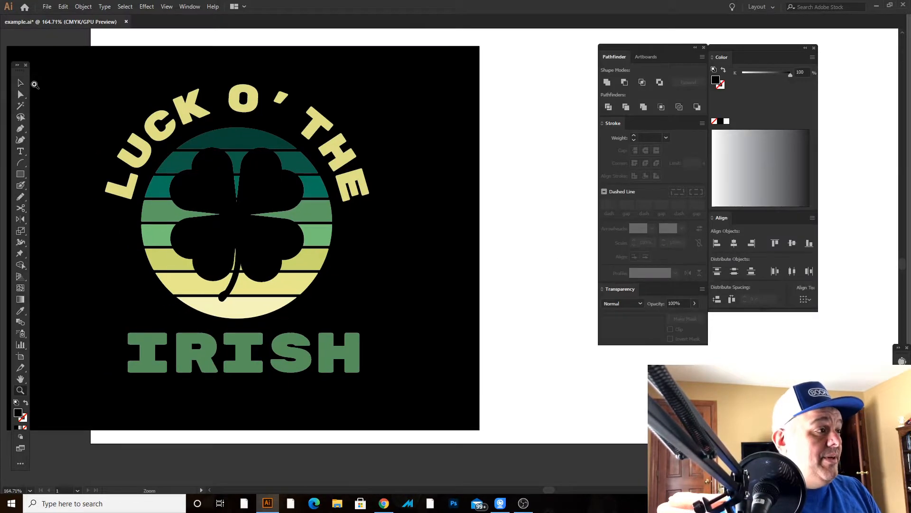
click(22, 176)
drag(23, 177, 45, 192)
drag(316, 211, 95, 183)
drag(471, 204, 486, 229)
key(Tab)
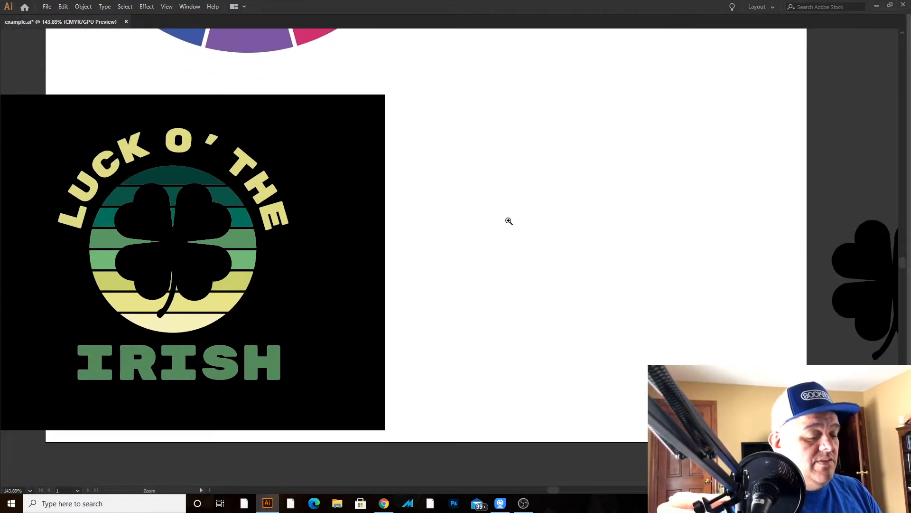
drag(598, 232, 839, 474)
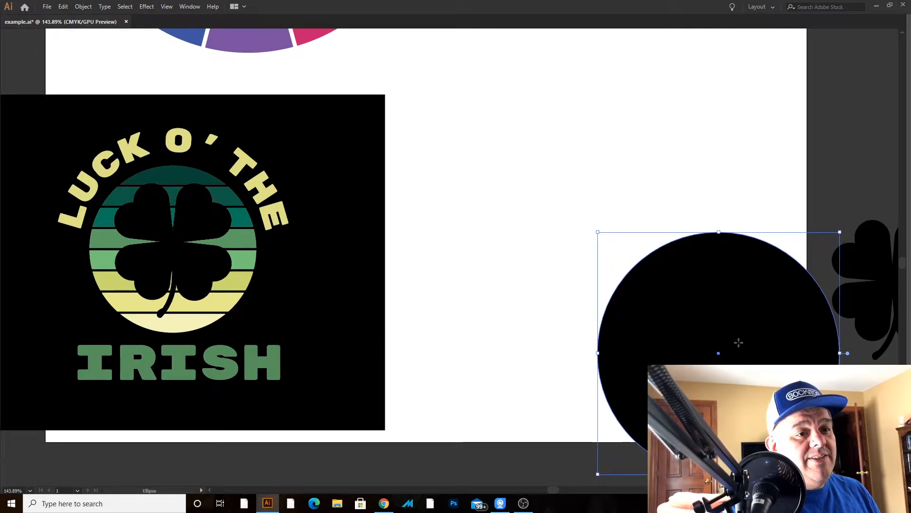
Step: Move the black circle up and left into the empty area of the artboard, and deselect it
key(v)
drag(720, 362, 641, 254)
key(space)
drag(573, 245, 635, 248)
key(space)
drag(703, 367, 606, 354)
click(600, 361)
Step: Draw a straight horizontal line with the Pen tool across the middle of the black circle, extending past both edges
key(Tab)
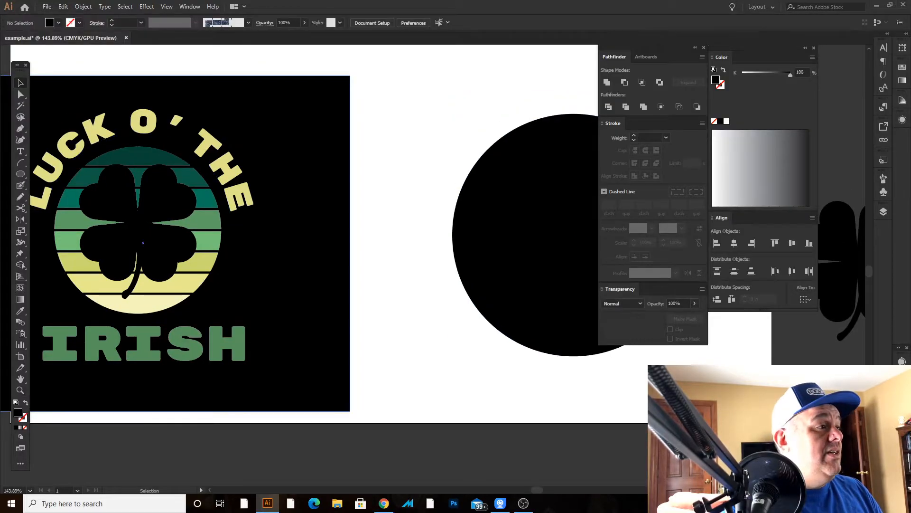
click(21, 129)
key(Tab)
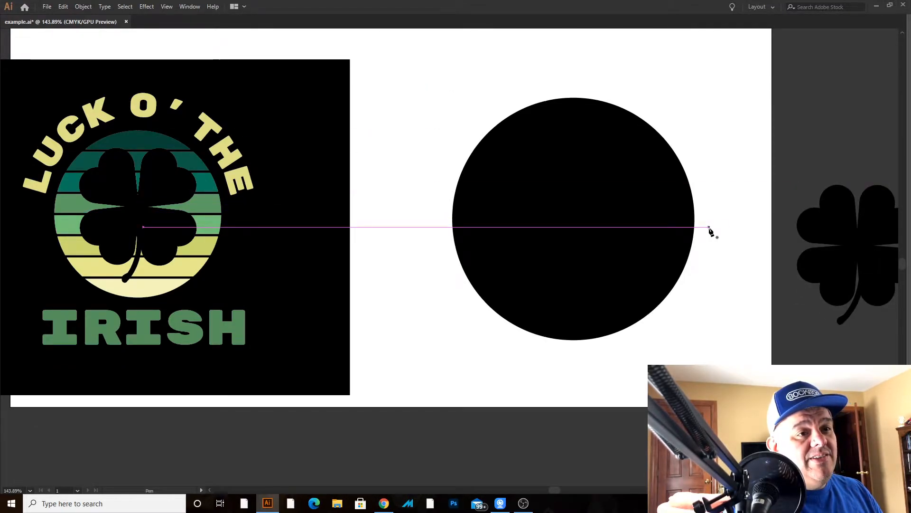
click(433, 224)
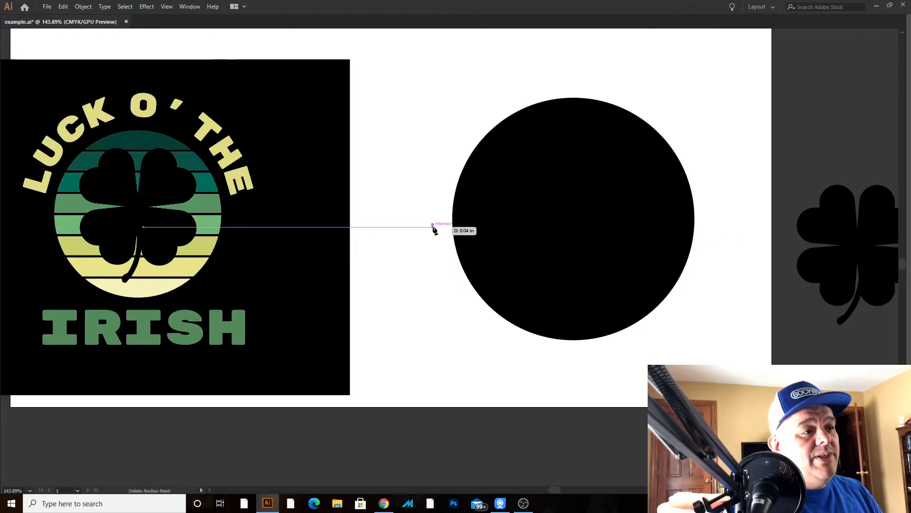
click(718, 225)
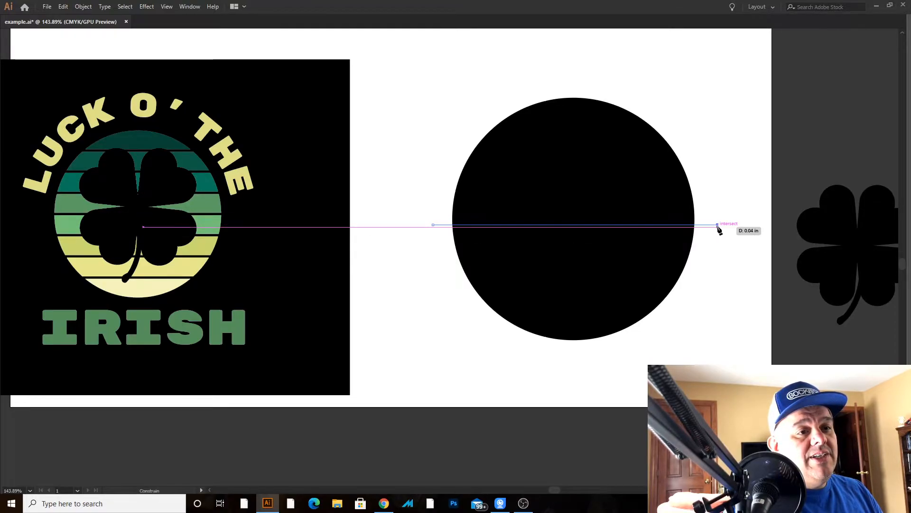
key(Tab)
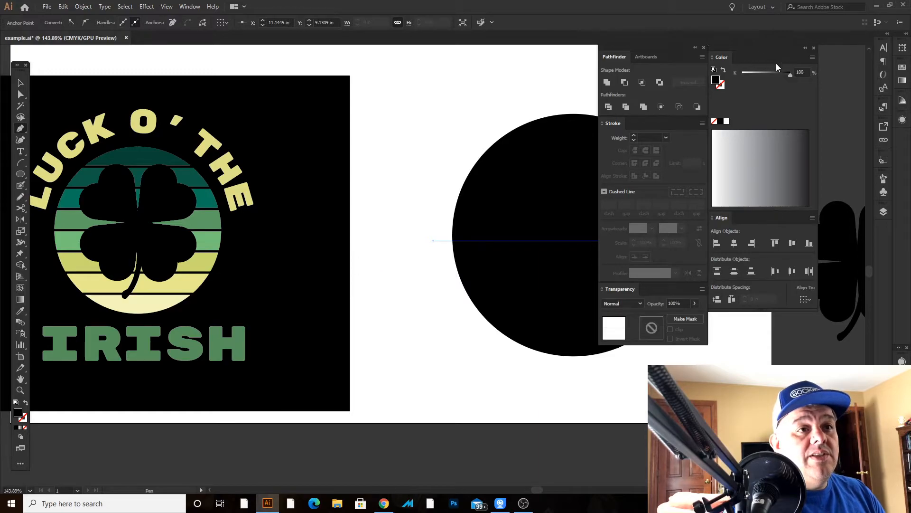
Step: Switch the color sliders to HSB, choose a pinkish red with hue 341 and brightness 100, and swap it to the line's stroke
drag(771, 74, 769, 74)
click(812, 57)
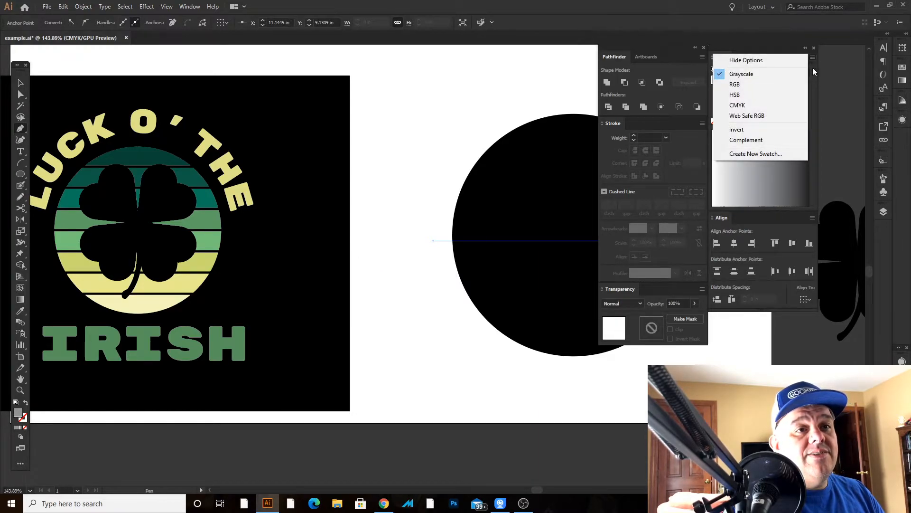
click(773, 94)
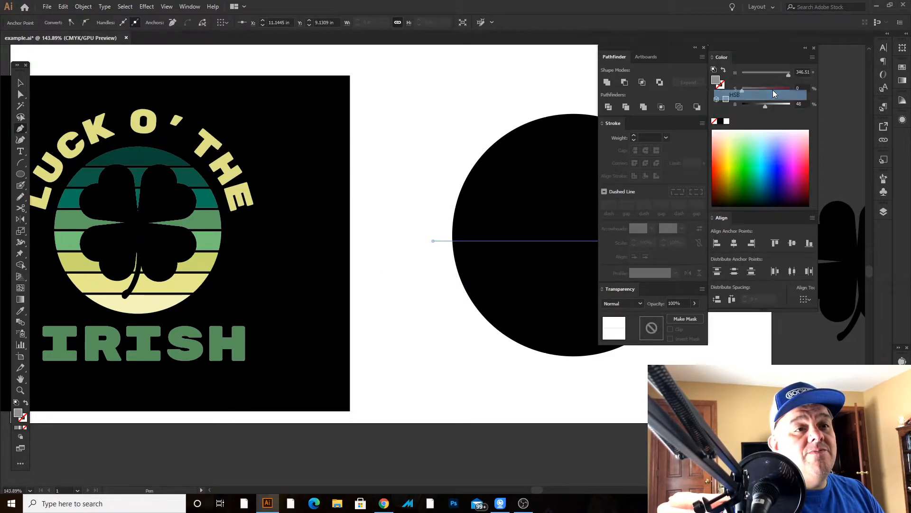
drag(780, 108, 791, 105)
mouse_move(788, 74)
mouse_down()
mouse_move(758, 73)
mouse_move(788, 76)
mouse_up()
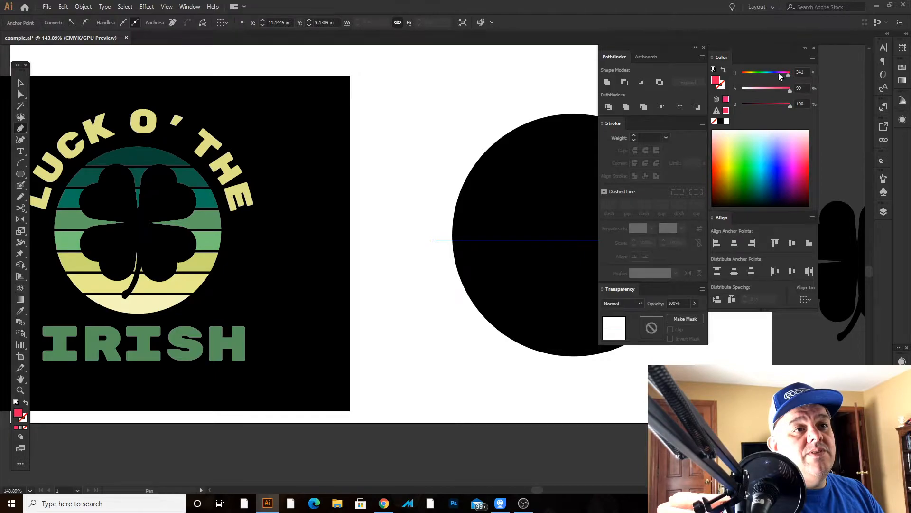
key(v)
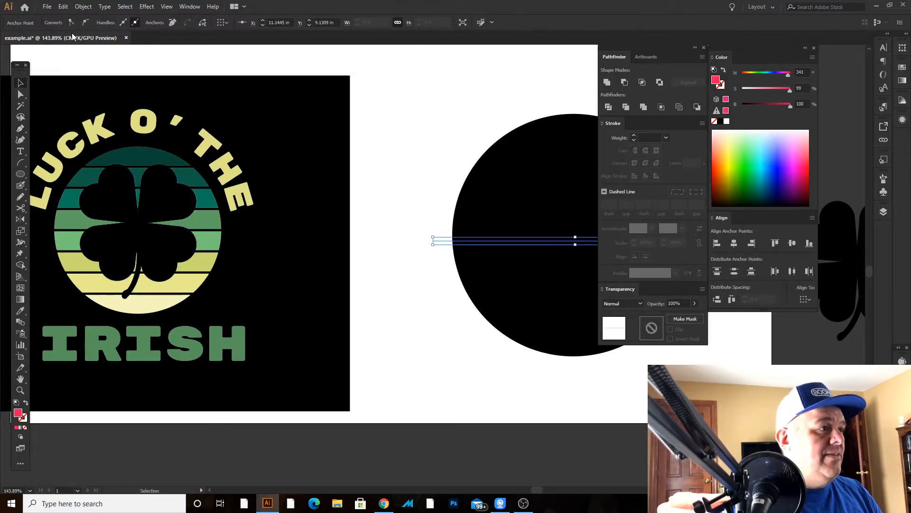
click(24, 404)
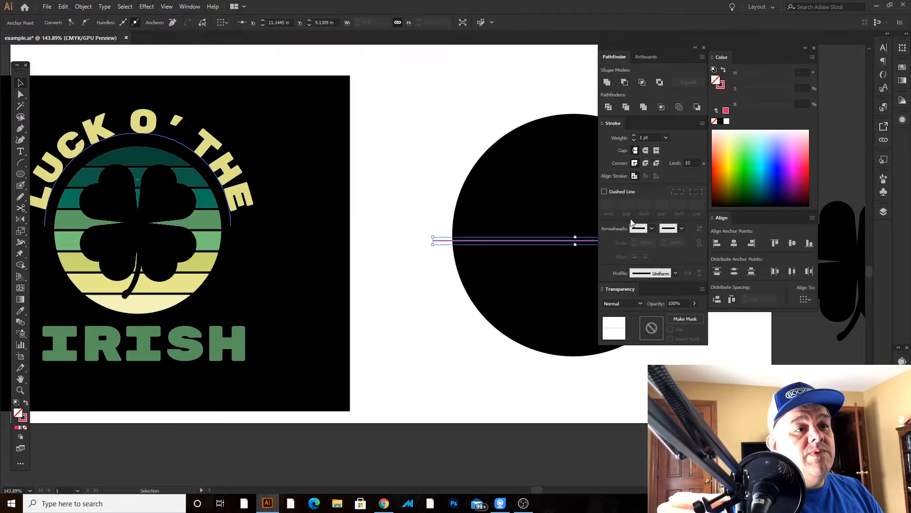
Step: Thicken the pinkish-red line's stroke into a narrow bar across the circle, and deselect it
scroll(423, 200, right, 3)
click(635, 137)
click(634, 137)
click(634, 136)
click(634, 137)
click(634, 136)
click(634, 136)
click(634, 136)
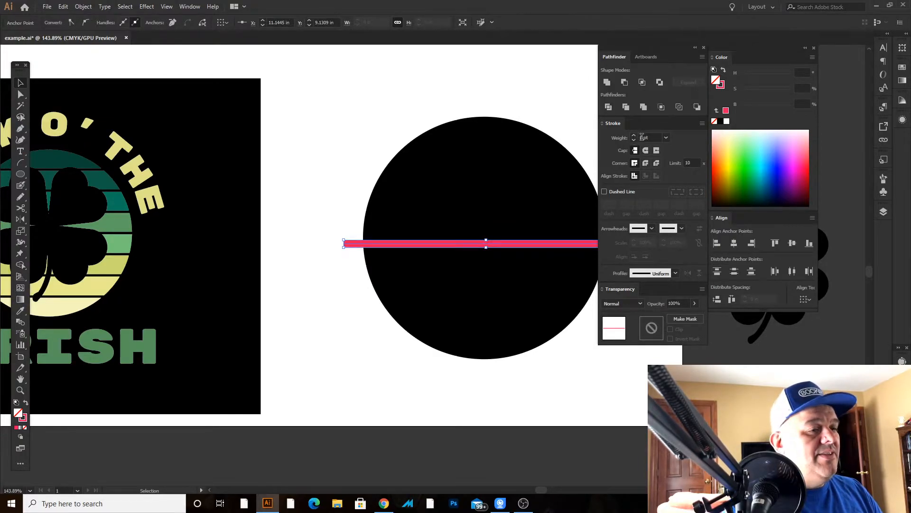
click(634, 140)
click(634, 140)
click(634, 140)
click(294, 170)
key(Tab)
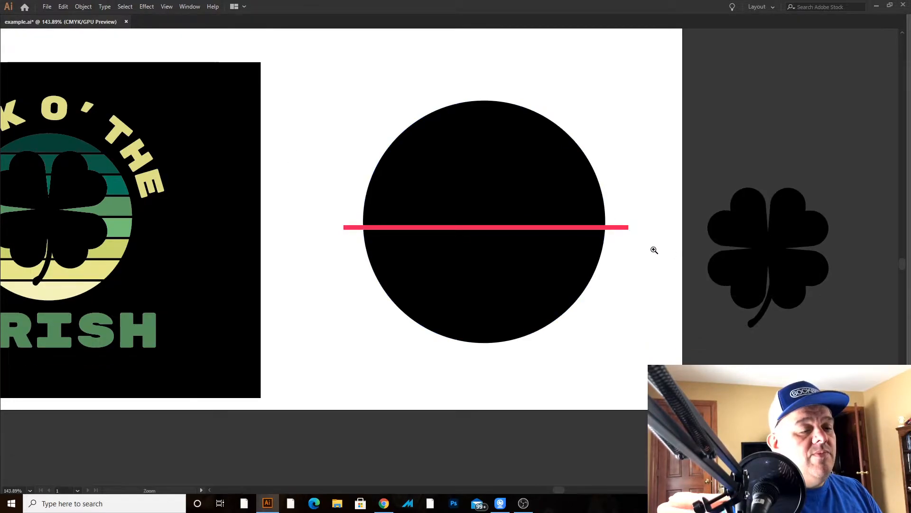
Step: Expand the pinkish-red line across the circle into a filled shape
key(ctrl+plus)
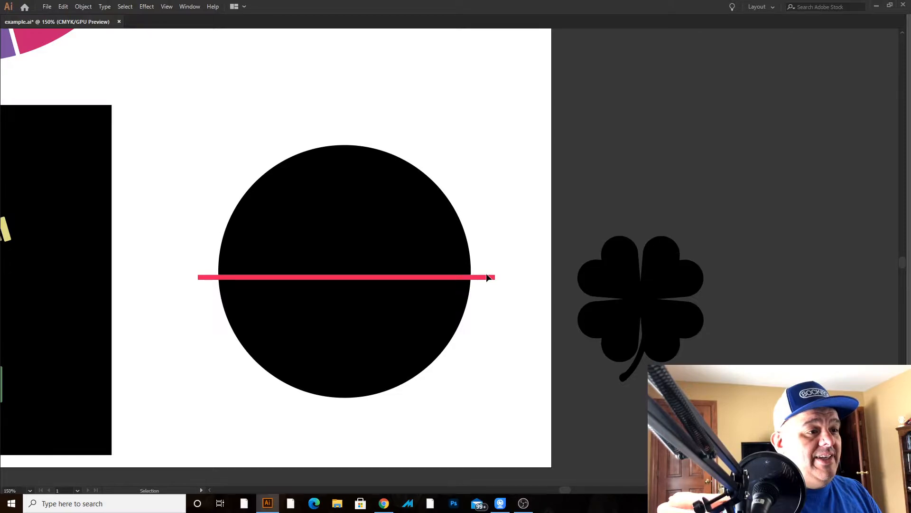
click(486, 279)
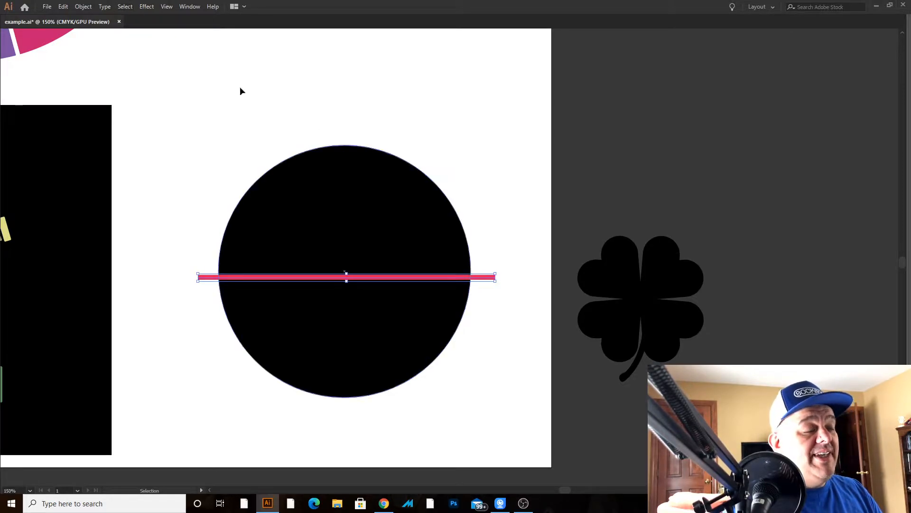
click(90, 6)
click(119, 107)
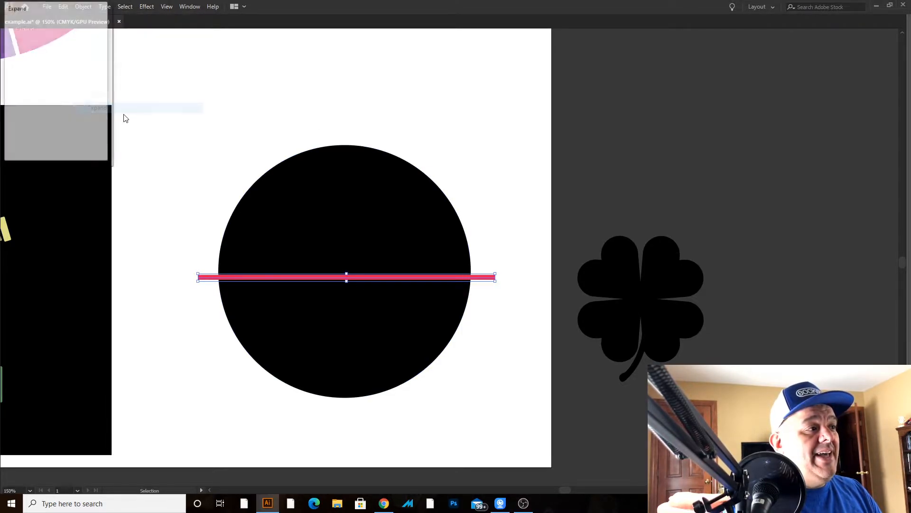
key(Return)
Step: Move the pinkish-red bar up until its lower edge touches the top of the black circle
drag(443, 231, 600, 291)
drag(600, 290, 730, 202)
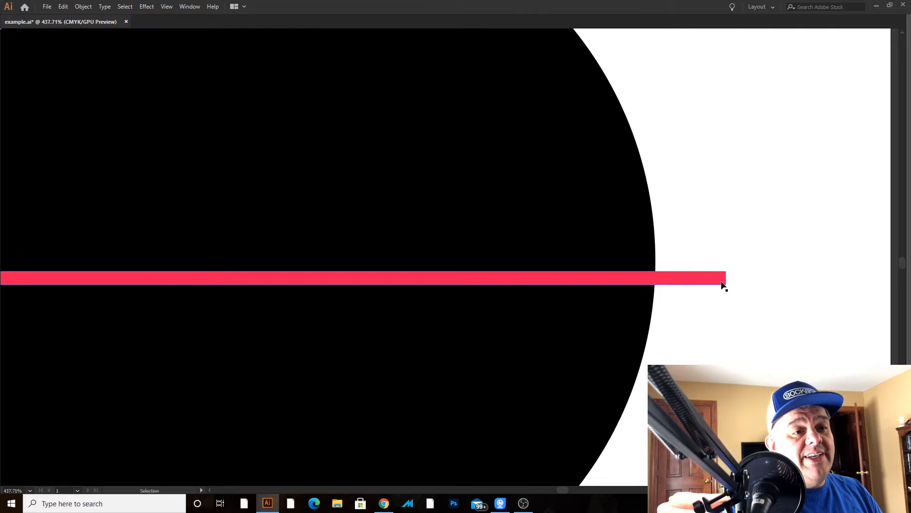
drag(477, 281, 651, 137)
drag(647, 216, 608, 288)
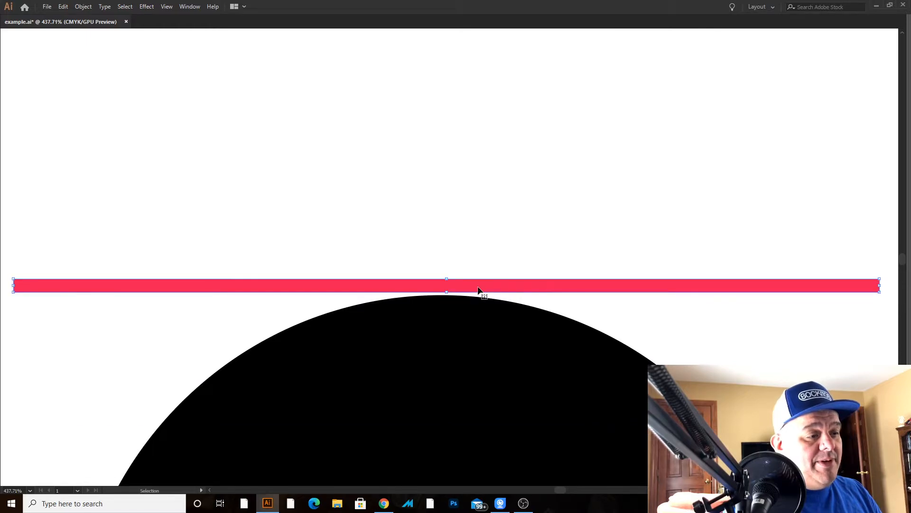
scroll(483, 289, up, 5)
drag(430, 264, 427, 283)
scroll(441, 241, down, 9)
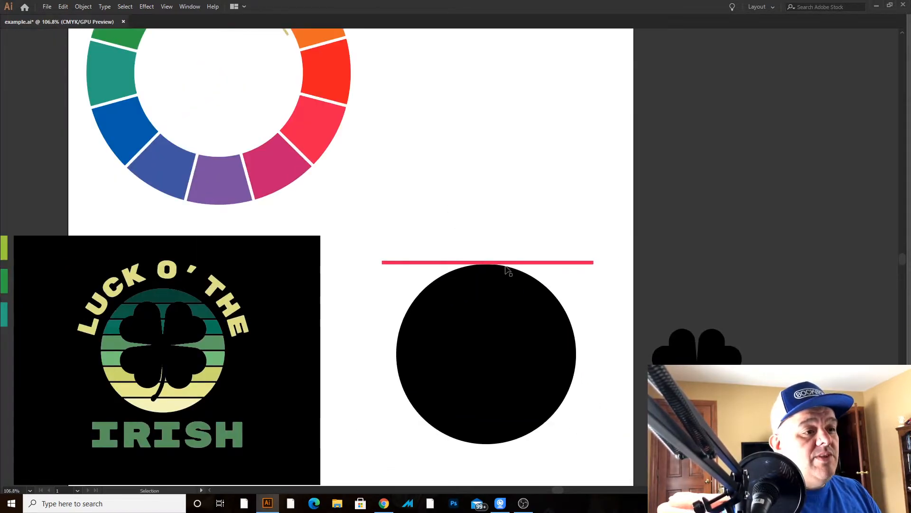
Step: Duplicate the bar straight down, one stripe's height below the original, using the reference artwork's stripes as a guide
scroll(455, 252, up, 1)
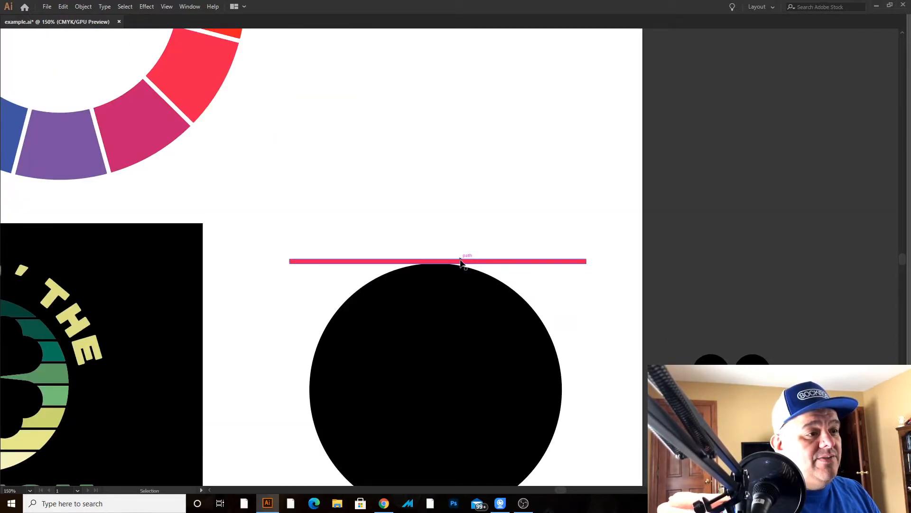
drag(456, 263, 454, 291)
drag(138, 331, 545, 252)
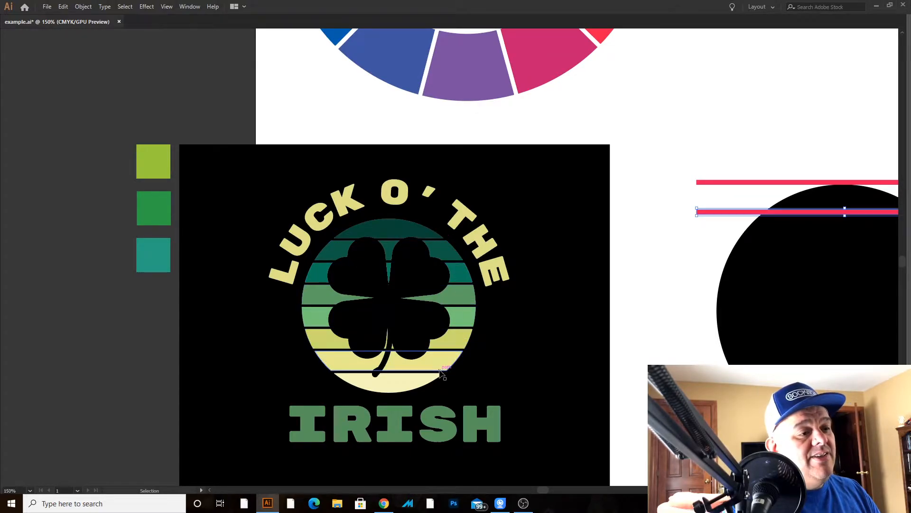
drag(886, 212, 546, 190)
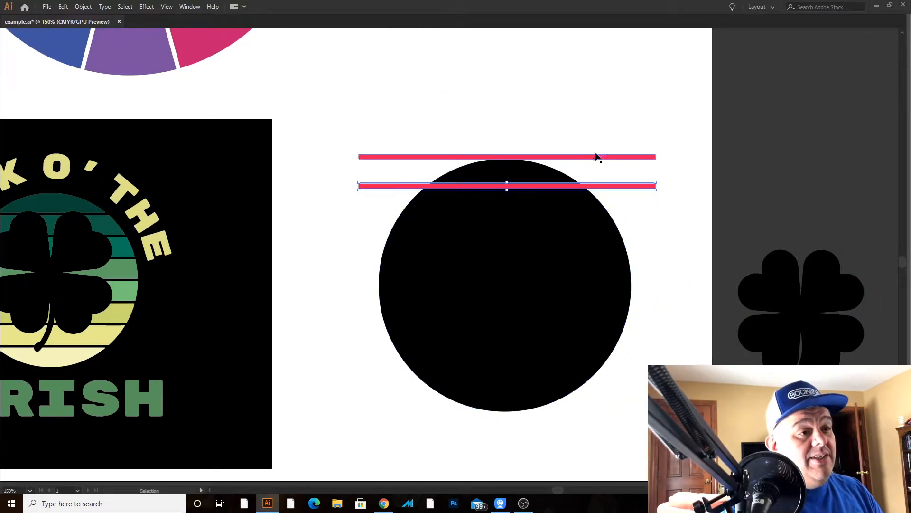
Step: Repeat the bar duplication seven more times at the same spacing down the circle
key(a)
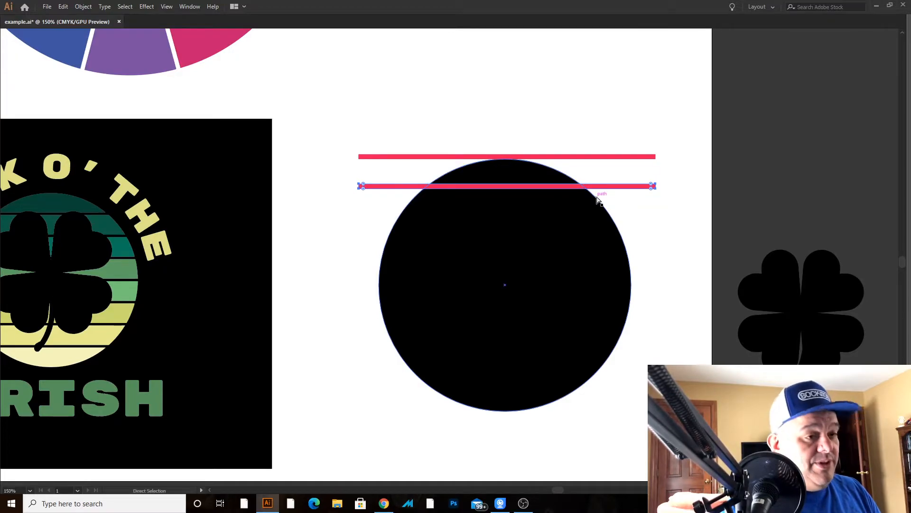
key(ctrl+d)
key(ctrl+d)
key(ctrl+d)
key(ctrl+d)
key(ctrl+d)
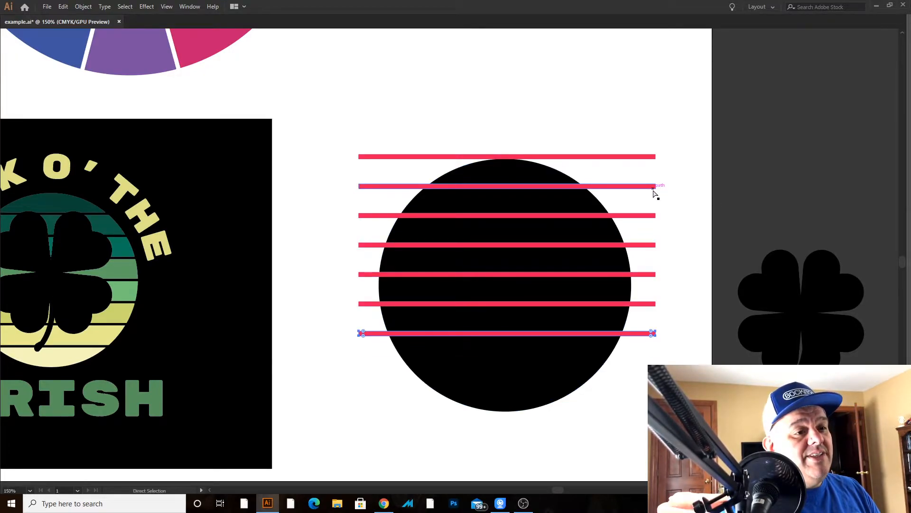
key(ctrl+d)
key(ctrl+d)
Step: Move the lowest bar straight down until its upper edge touches the bottom of the circle
key(z)
click(543, 458)
drag(470, 249, 622, 356)
key(v)
drag(651, 250, 659, 300)
key(z)
click(449, 282)
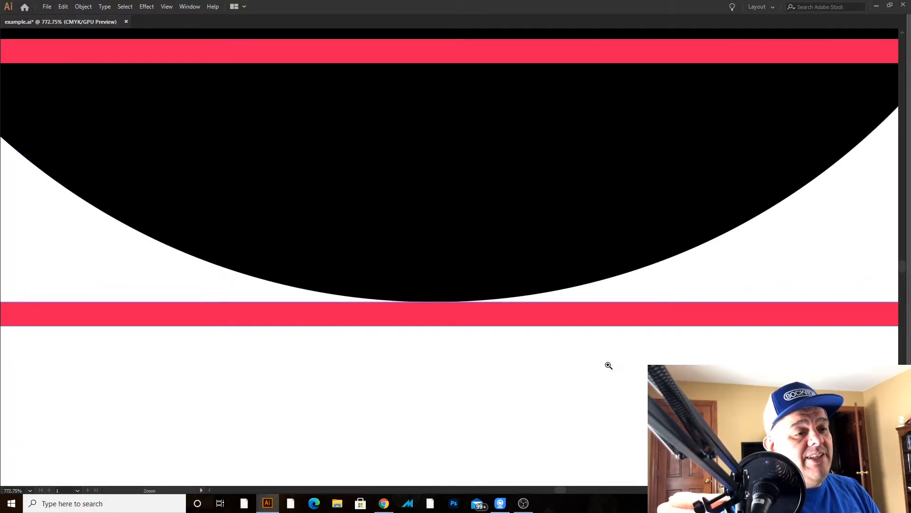
drag(631, 301, 557, 230)
drag(632, 224, 507, 226)
key(v)
Step: Select all nine bars without the circle, distribute them evenly in the vertical direction, and deselect them
key(Tab)
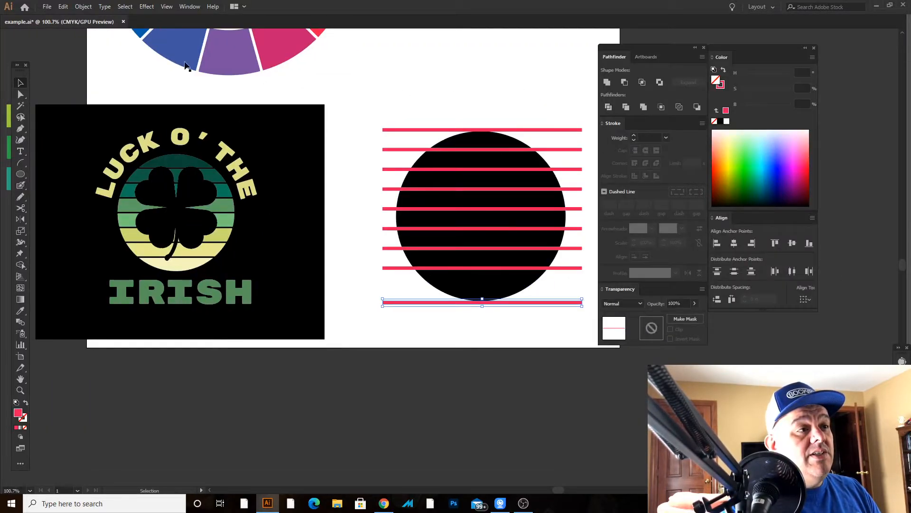
click(585, 115)
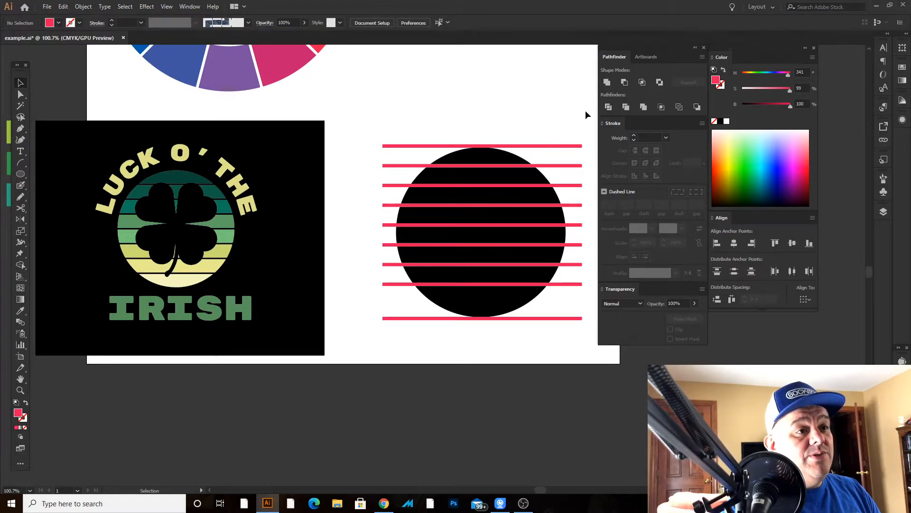
drag(570, 232, 568, 332)
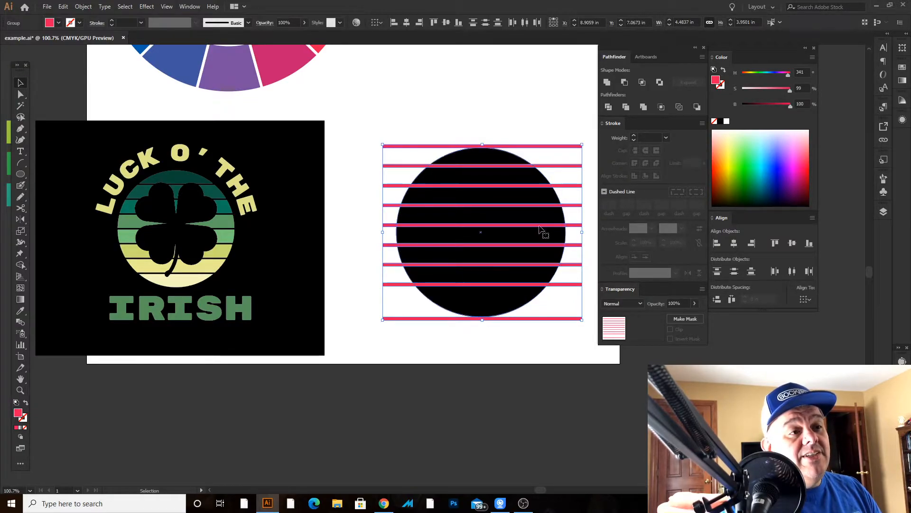
click(735, 270)
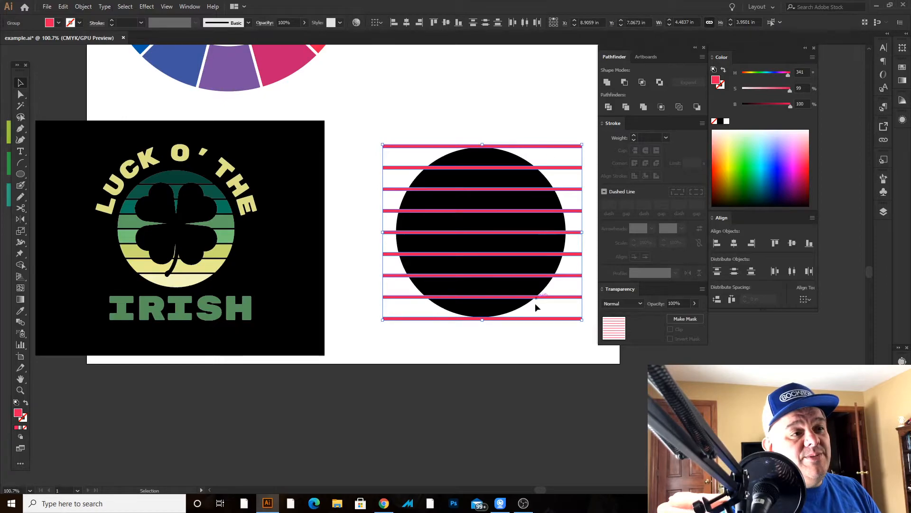
click(546, 333)
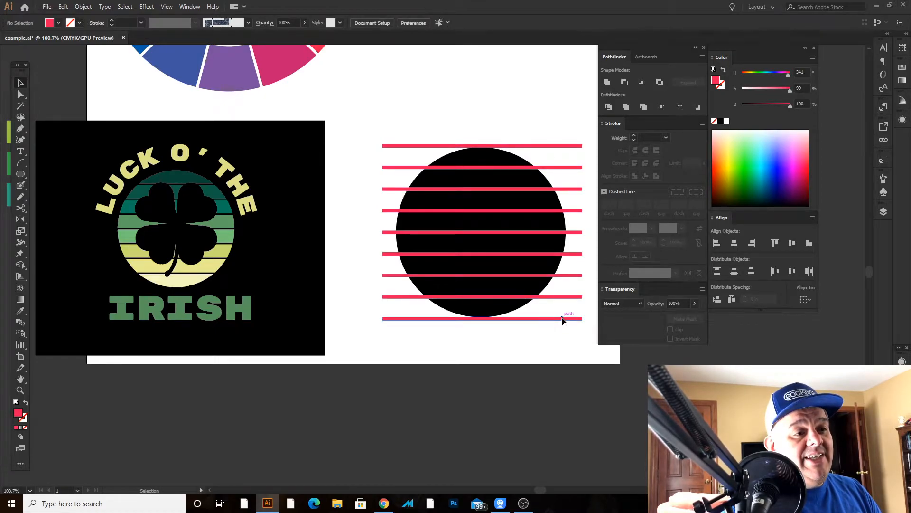
Step: Delete the lowest and the highest bars, which lie just outside the circle
click(562, 319)
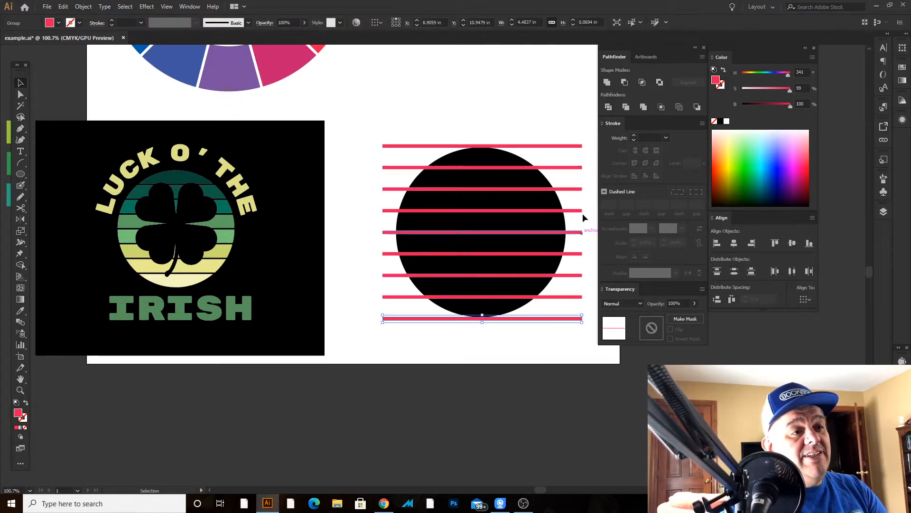
key(Delete)
click(575, 146)
key(Delete)
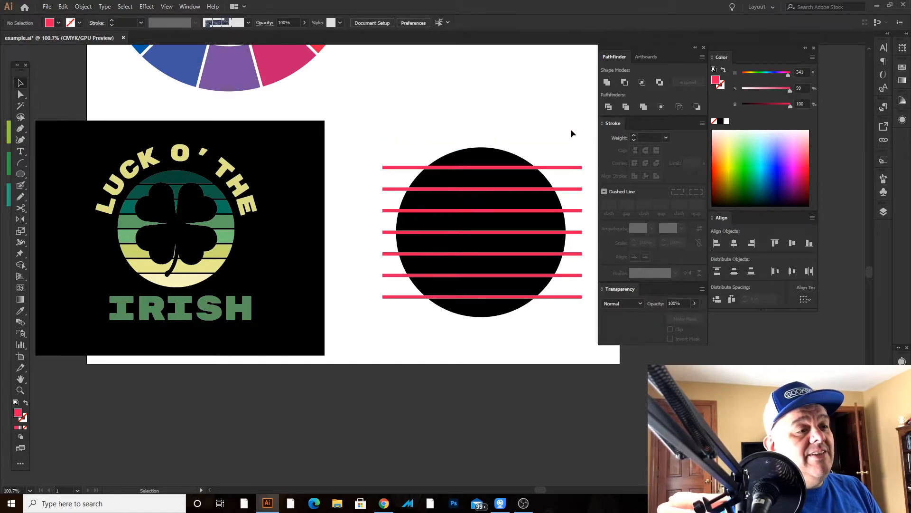
Step: Combine the circle and the seven remaining bars with the Pathfinder Merge operation, and deselect the result
drag(568, 116, 397, 340)
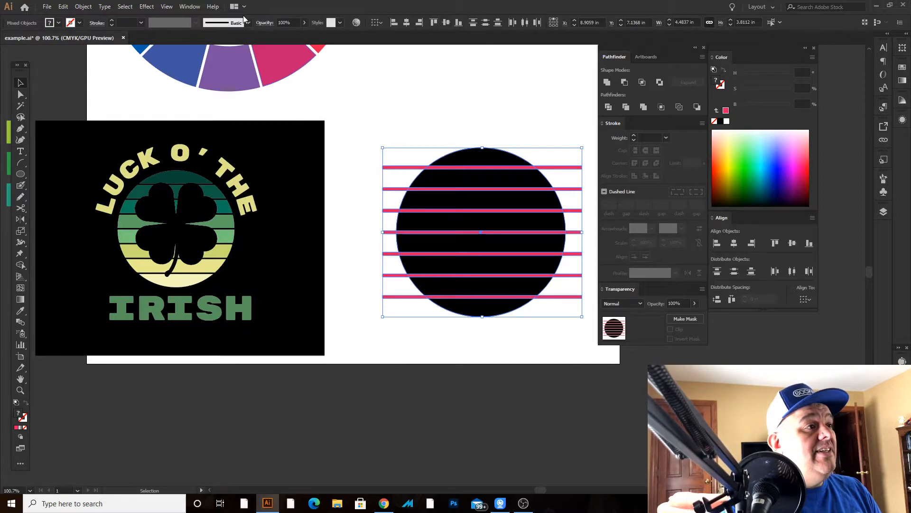
click(84, 6)
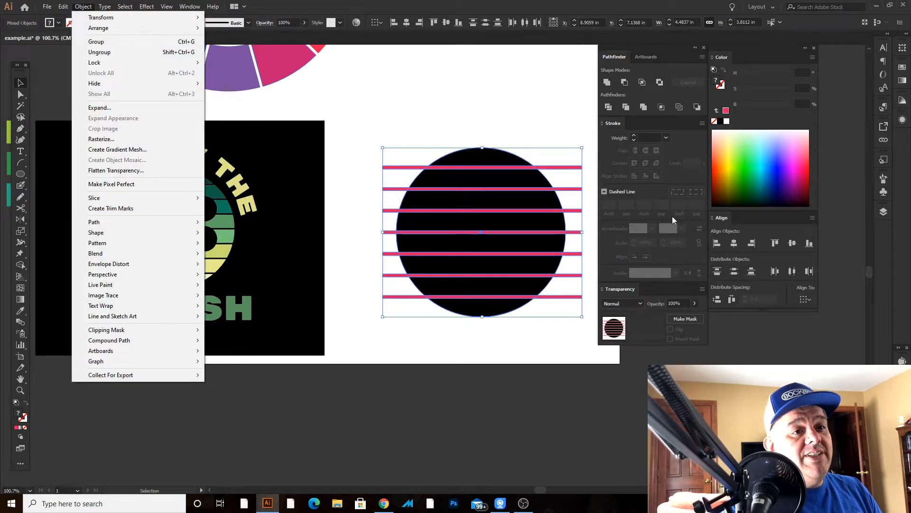
click(645, 108)
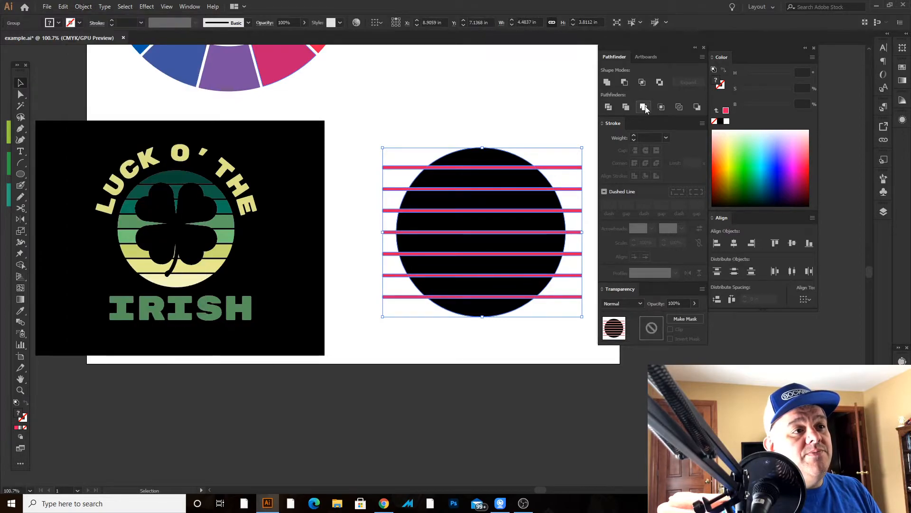
click(559, 103)
Step: Select all merged bars by their shared fill and stroke, and delete them to leave gaps in the circle
key(z)
drag(558, 145, 577, 162)
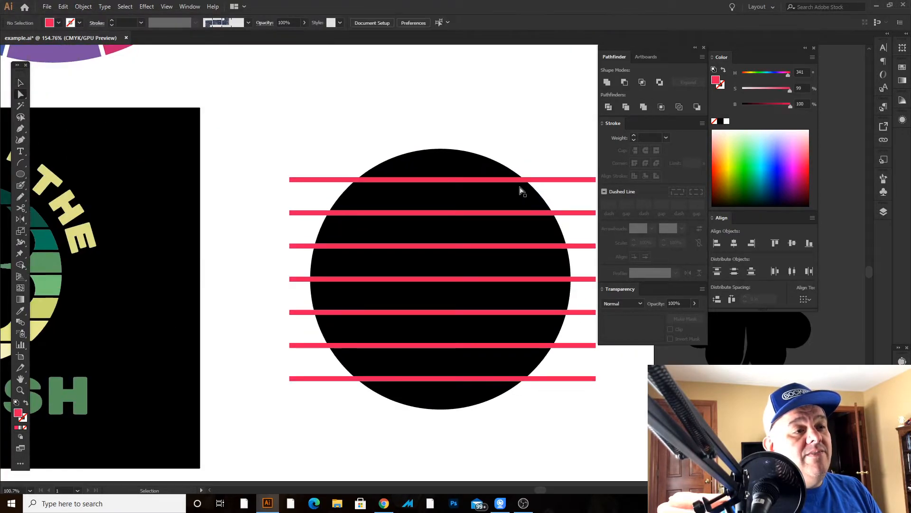
drag(521, 169, 573, 231)
key(a)
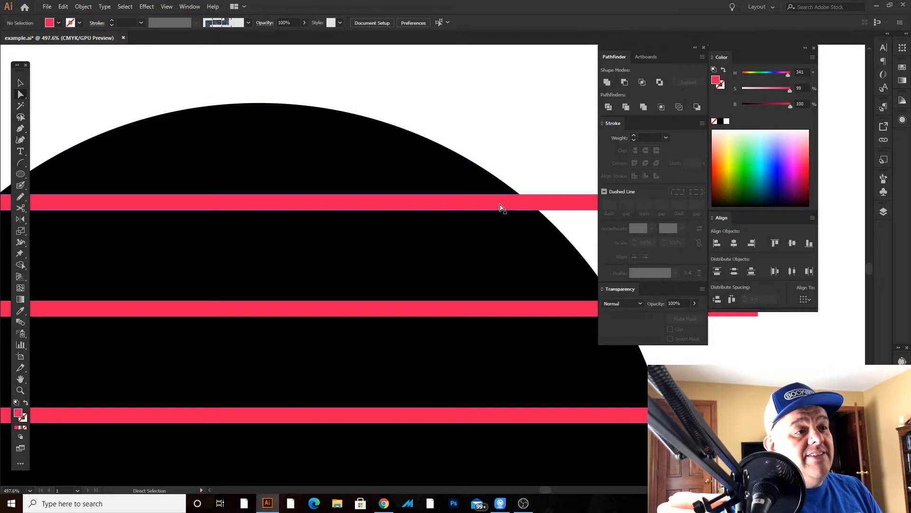
key(Tab)
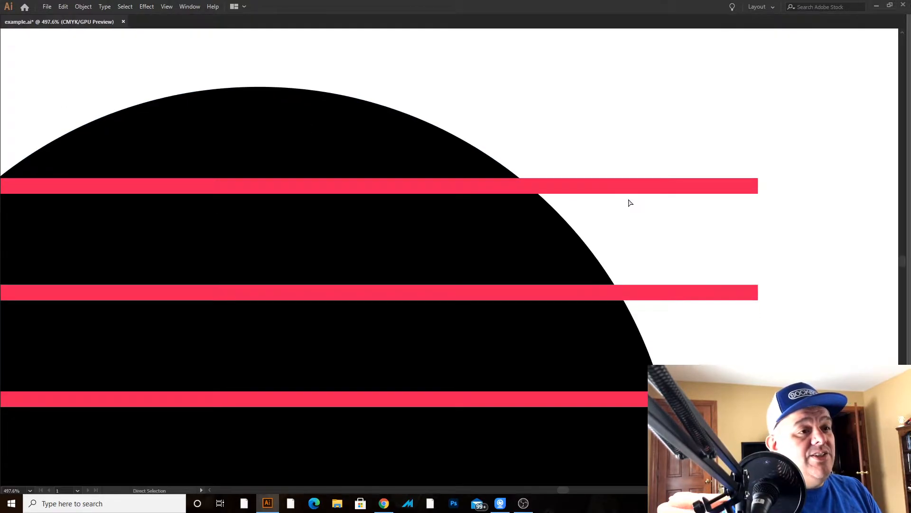
scroll(629, 202, up, 5)
drag(618, 245, 352, 23)
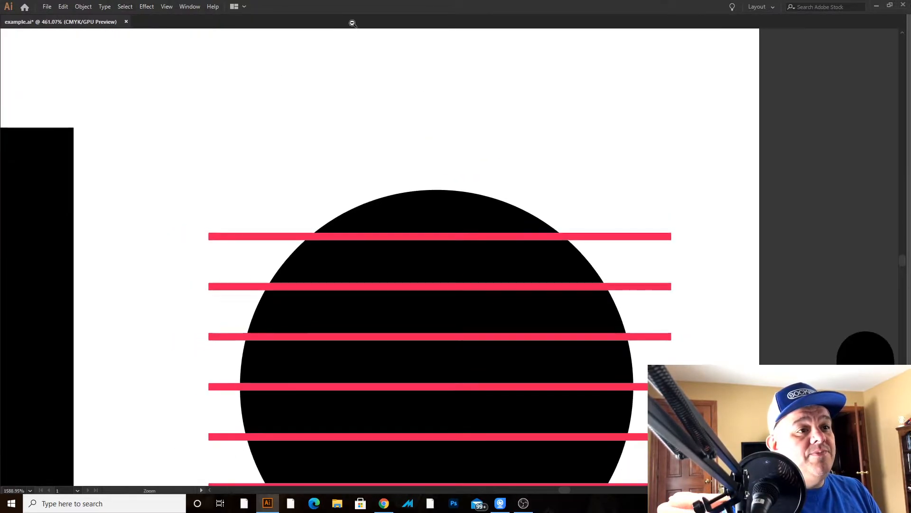
drag(448, 191, 420, 157)
click(124, 6)
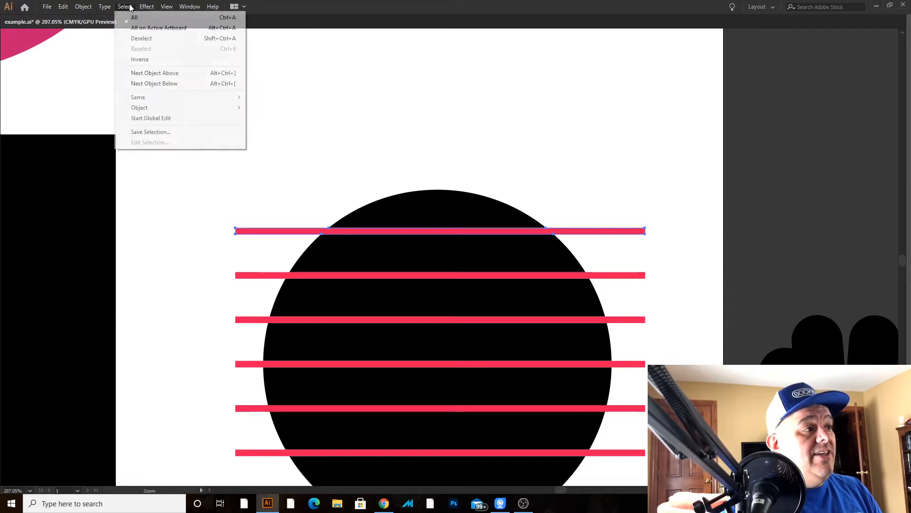
mouse_move(166, 97)
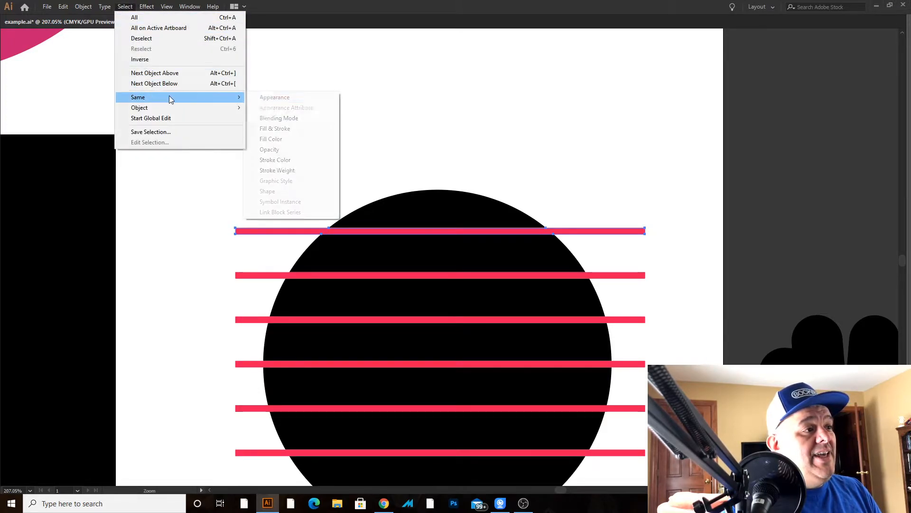
click(290, 131)
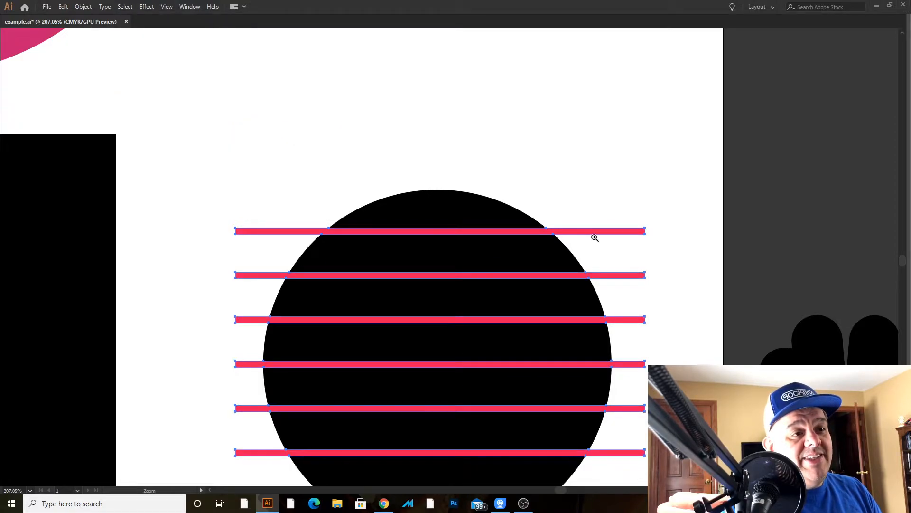
drag(606, 262, 588, 184)
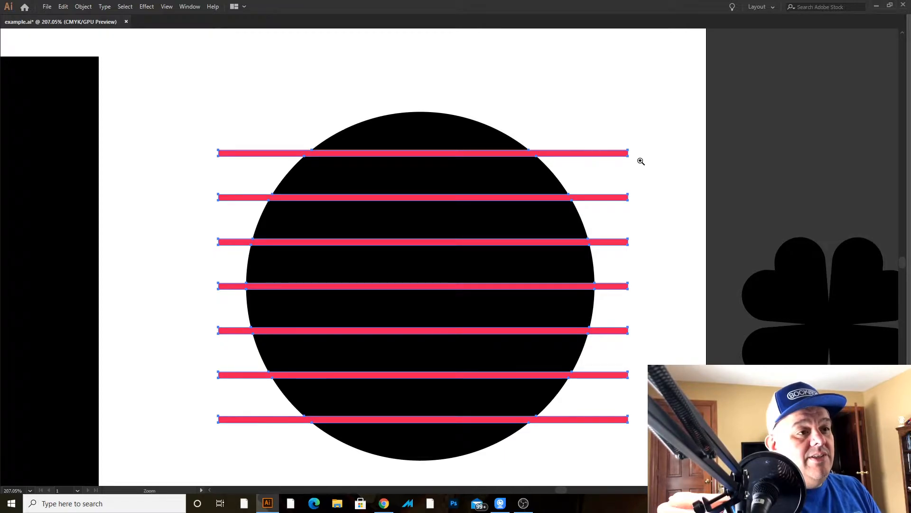
key(Delete)
Step: Compare the striped circle with the reference artwork's stripe colors and the color wheel
drag(611, 174, 540, 122)
drag(460, 133, 613, 127)
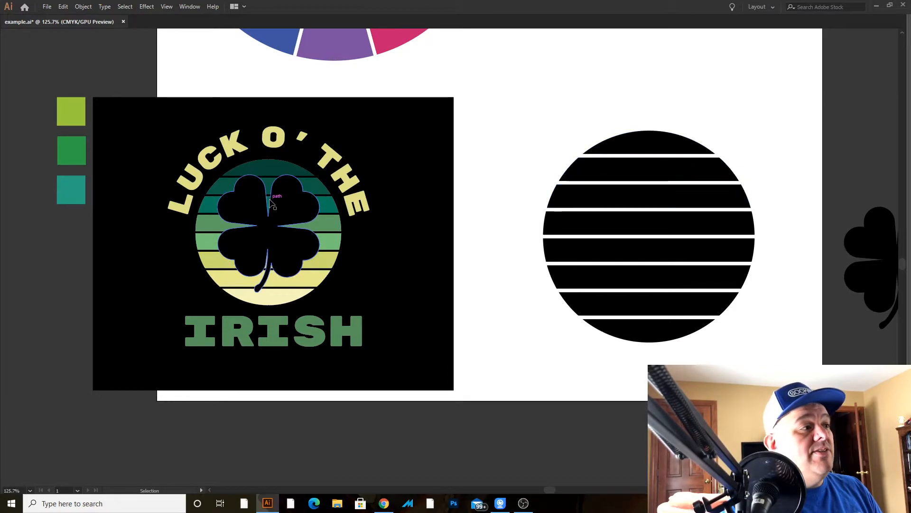
drag(294, 193, 352, 199)
drag(464, 198, 411, 256)
drag(424, 215, 505, 227)
drag(504, 226, 453, 160)
drag(498, 197, 474, 202)
drag(341, 206, 341, 348)
drag(338, 290, 298, 213)
drag(311, 212, 304, 178)
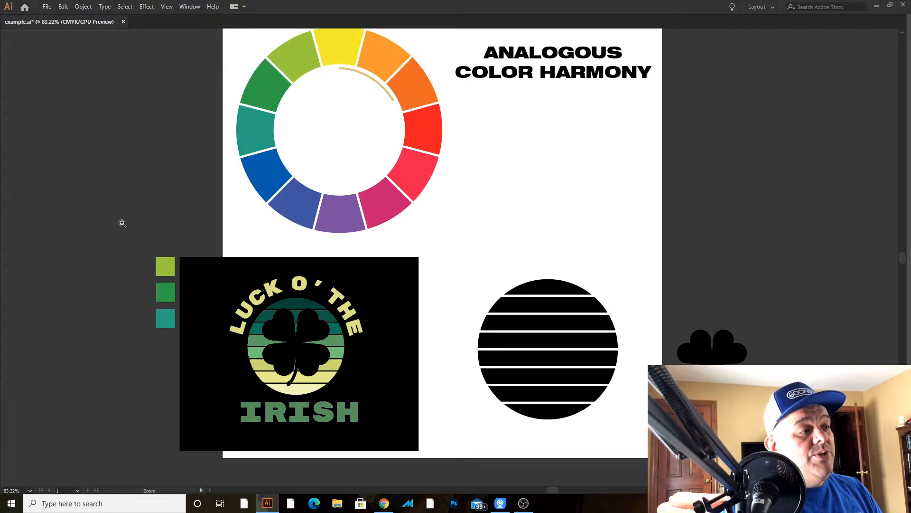
Step: Move the three green color swatches between the reference artwork and the striped circle, and deselect them
drag(162, 319, 451, 334)
click(751, 265)
click(621, 310)
drag(617, 305, 758, 223)
drag(458, 164, 622, 175)
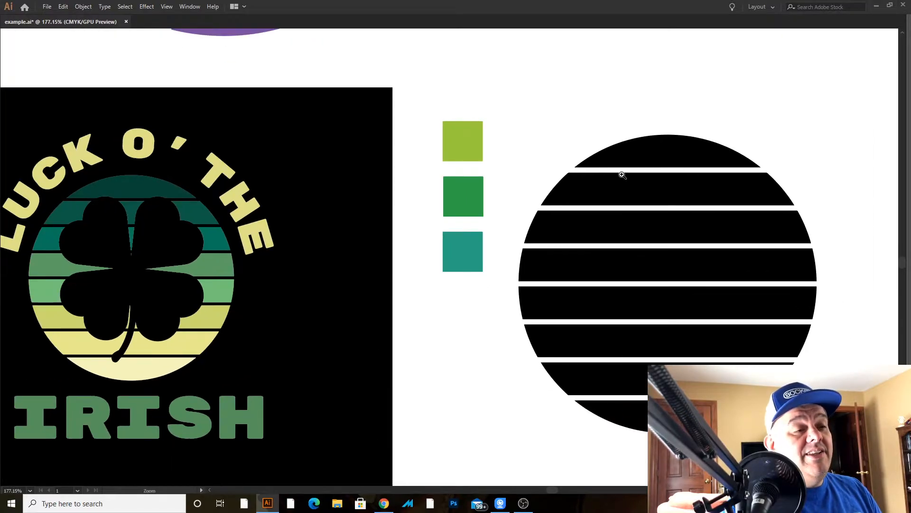
Step: Reverse the order of the stacked swatches to teal, green and lime from top to bottom, and deselect them
key(v)
drag(525, 122, 435, 279)
drag(457, 96, 444, 234)
drag(489, 121, 446, 286)
click(494, 301)
key(z)
drag(495, 301, 551, 196)
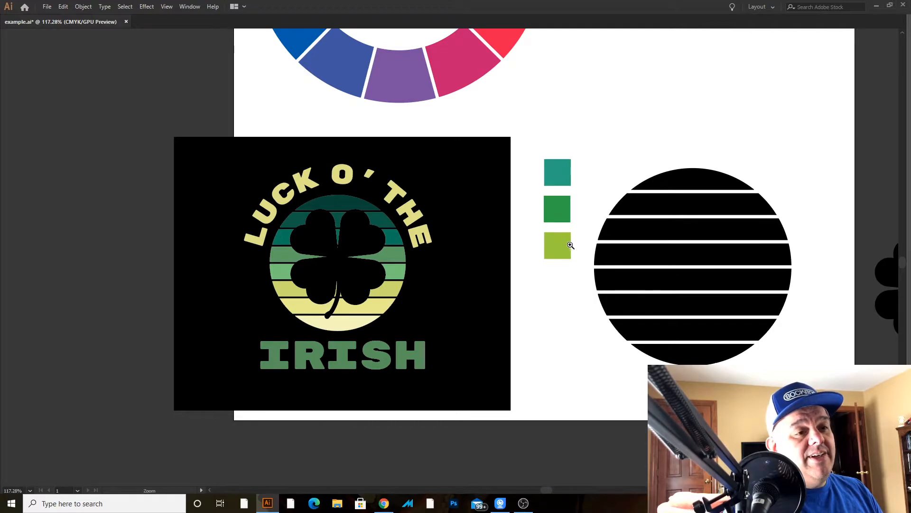
drag(549, 256, 496, 243)
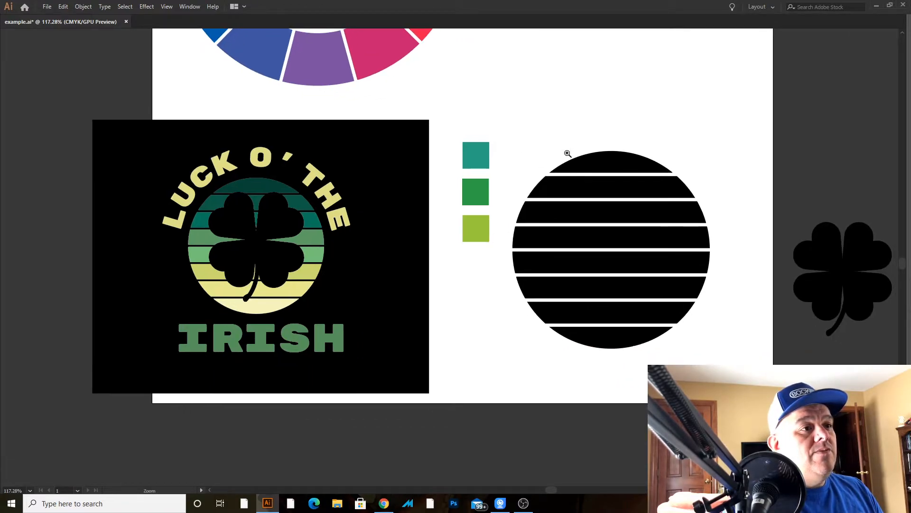
Step: Fill the circle's top stripe with the teal swatch color and deselect it
drag(556, 150, 590, 177)
key(a)
key(i)
click(446, 166)
key(Tab)
drag(503, 156, 363, 155)
key(v)
click(375, 238)
click(367, 123)
Step: Fill the circle's second and third stripes with the top stripe's teal and deselect them
key(a)
click(408, 239)
shift+click(414, 273)
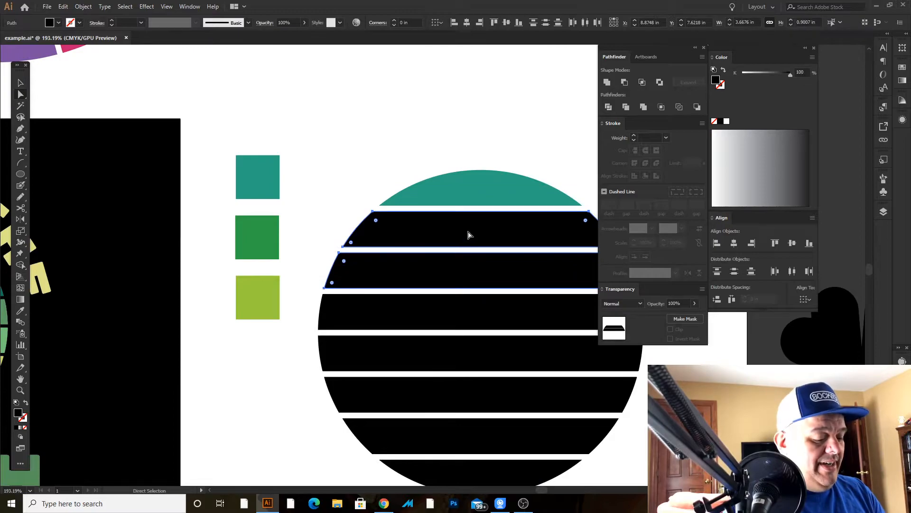
key(i)
click(480, 187)
key(a)
click(393, 151)
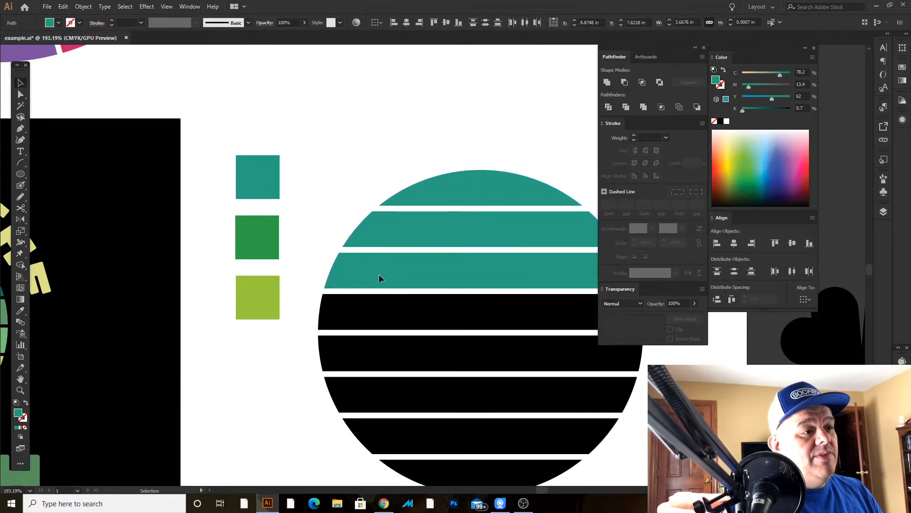
Step: Fill the fourth, fifth and sixth stripes with the green swatch color
click(392, 318)
shift+click(390, 362)
shift+click(399, 398)
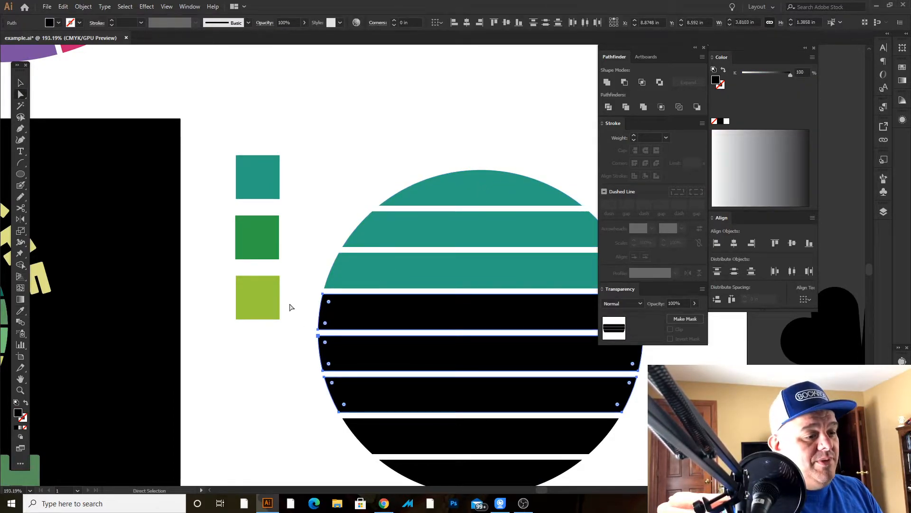
key(i)
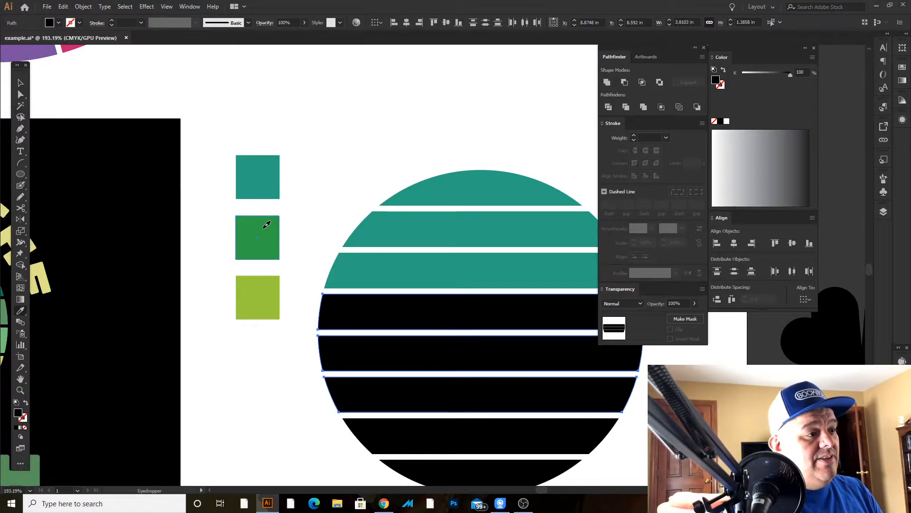
click(266, 224)
Step: Fill the two lowest stripes of the circle with the lime swatch color and deselect them
scroll(267, 225, down, 3)
key(a)
click(388, 361)
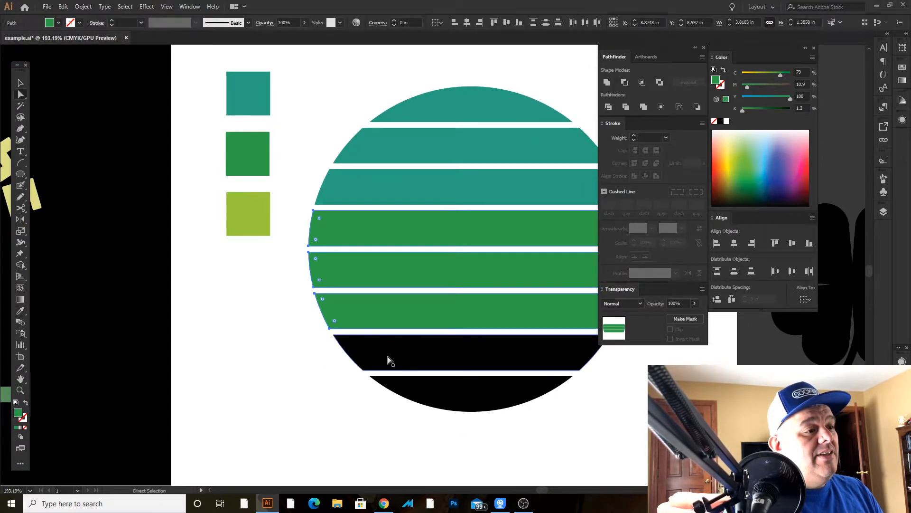
shift+click(439, 394)
key(i)
click(248, 214)
click(273, 308)
scroll(310, 342, right, 2)
click(198, 208)
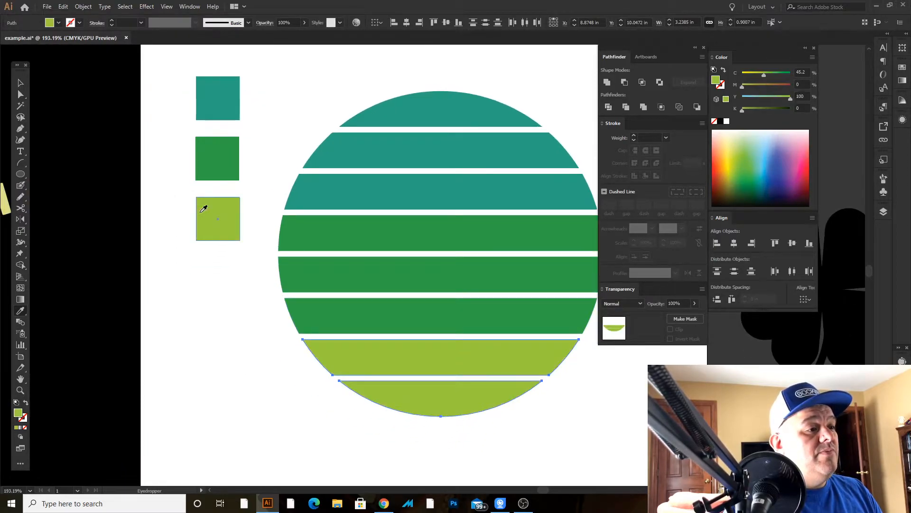
key(v)
click(332, 83)
Step: Switch the color sliders to HSB mode, select the striped circle to check its values, and deselect it
scroll(347, 168, up, 3)
drag(347, 168, 468, 149)
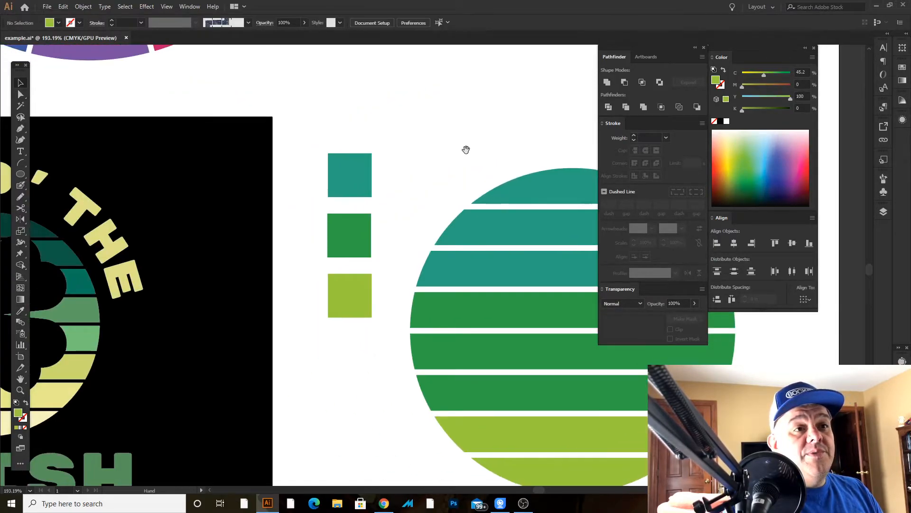
click(812, 58)
click(765, 93)
click(571, 182)
click(499, 152)
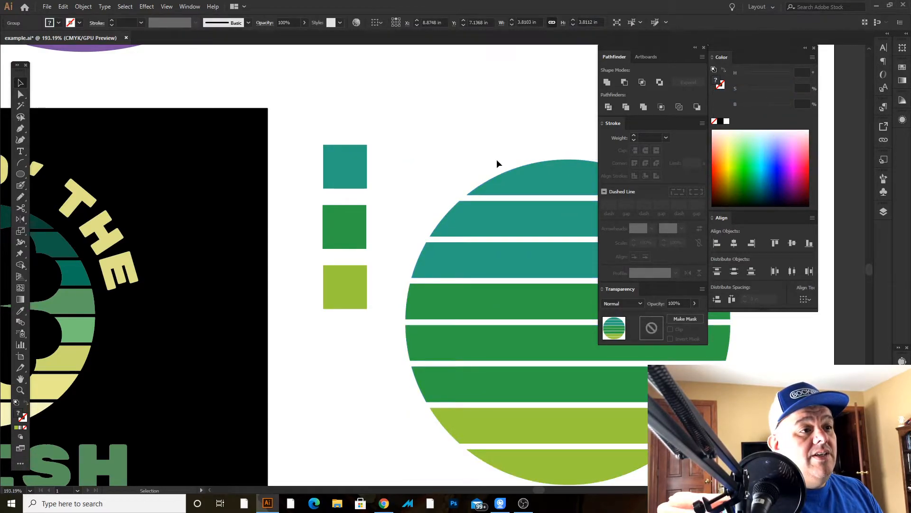
Step: Set the lime swatch's hue to 80° and deselect it
click(349, 156)
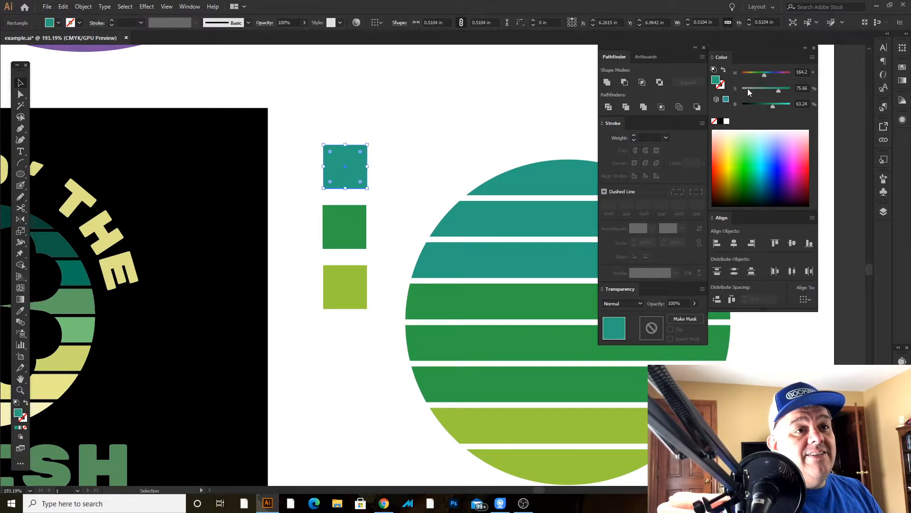
click(355, 272)
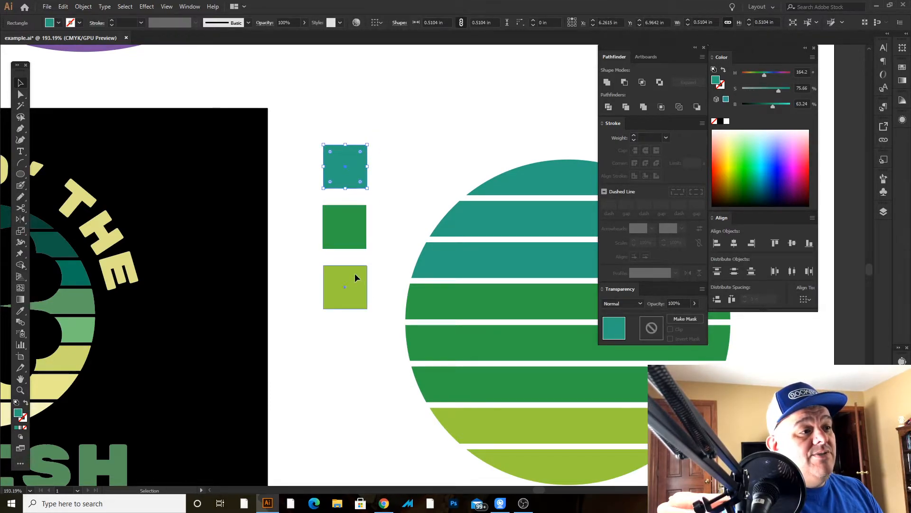
drag(803, 73, 822, 74)
key(BackSpace)
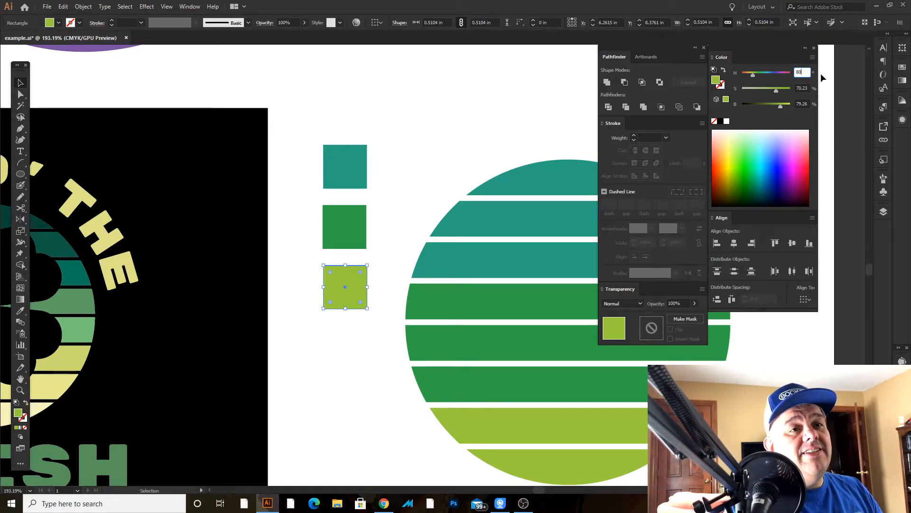
click(380, 171)
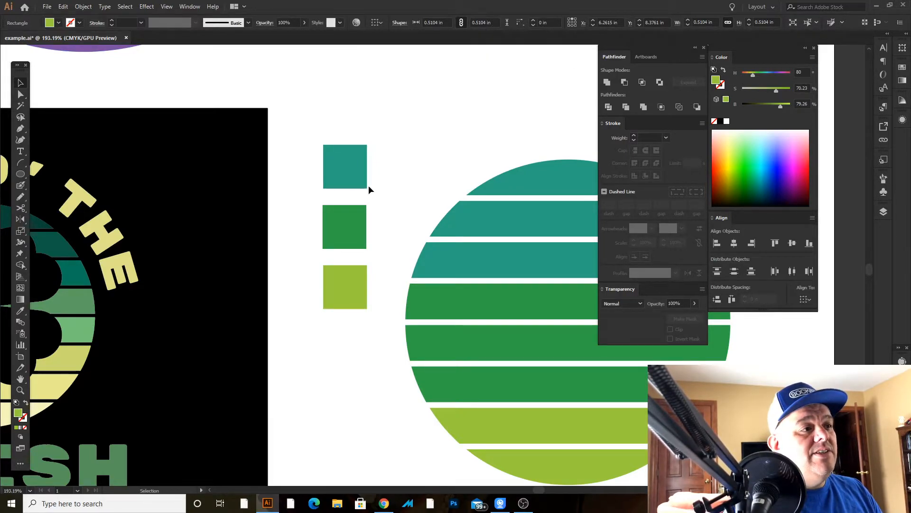
Step: Set the teal swatch's hue to 164° and deselect it
click(351, 174)
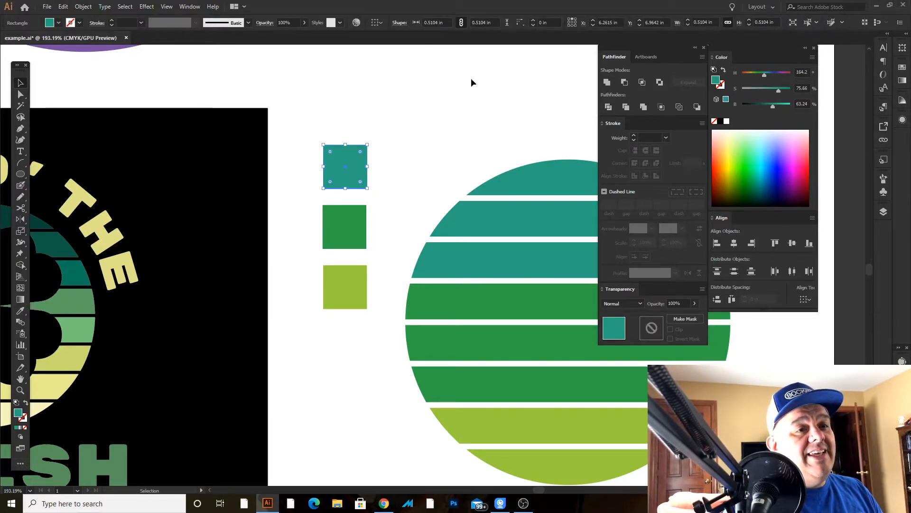
drag(812, 72, 808, 72)
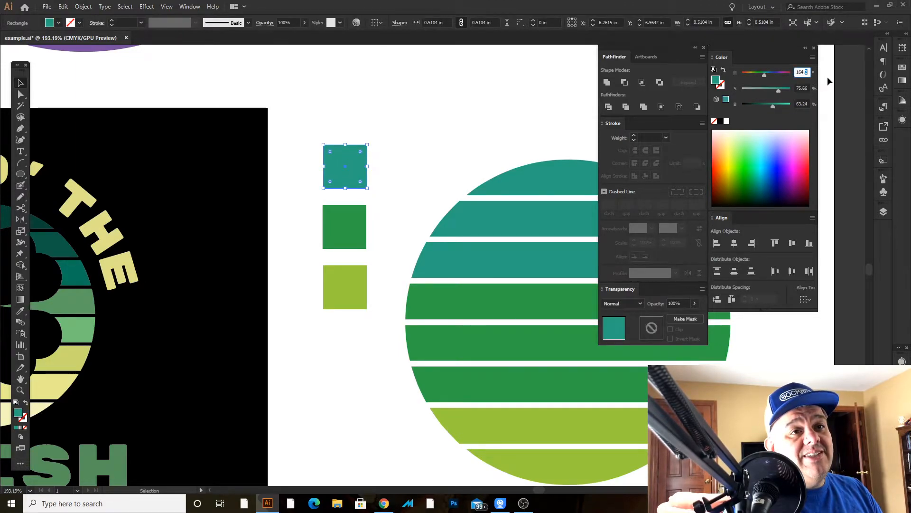
key(BackSpace)
key(Return)
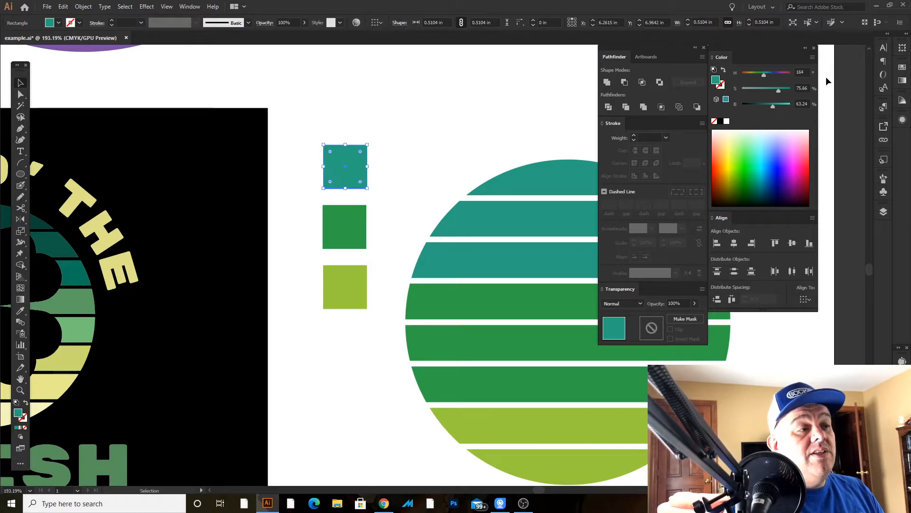
click(497, 81)
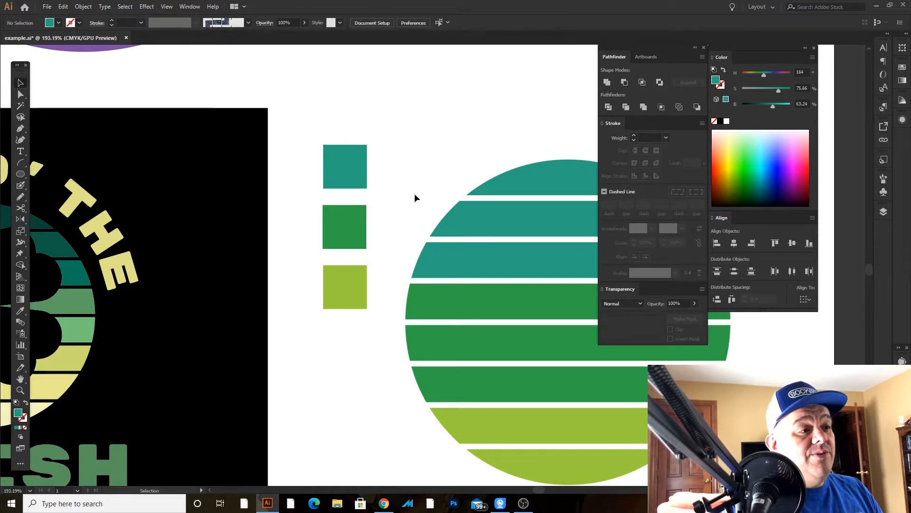
Step: Check the hues of the green and lime swatches against the neighboring segments on the color wheel
click(354, 215)
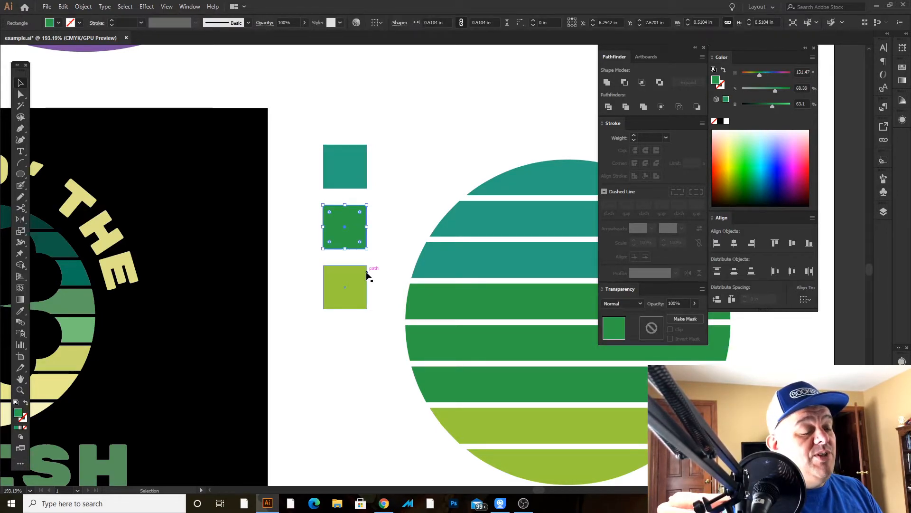
click(383, 251)
drag(425, 169, 494, 406)
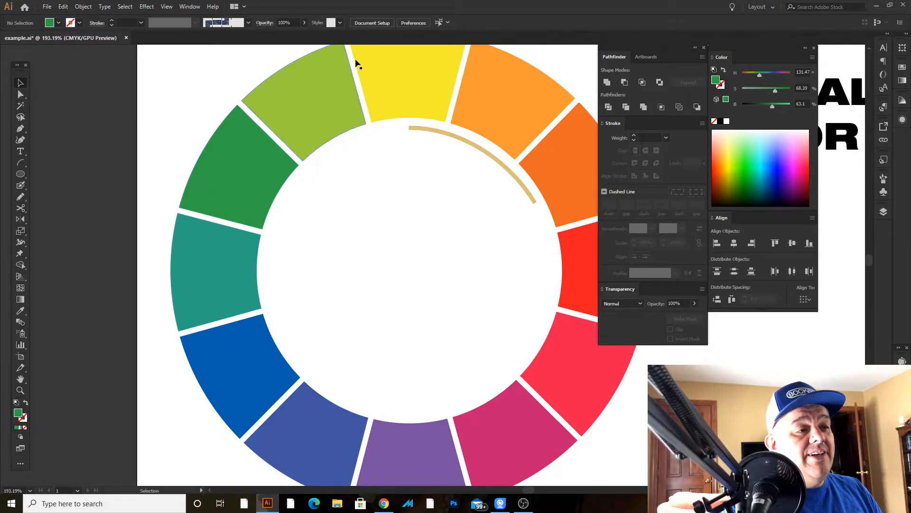
drag(527, 159, 365, 22)
drag(605, 346, 427, 151)
drag(502, 129, 514, 16)
click(381, 346)
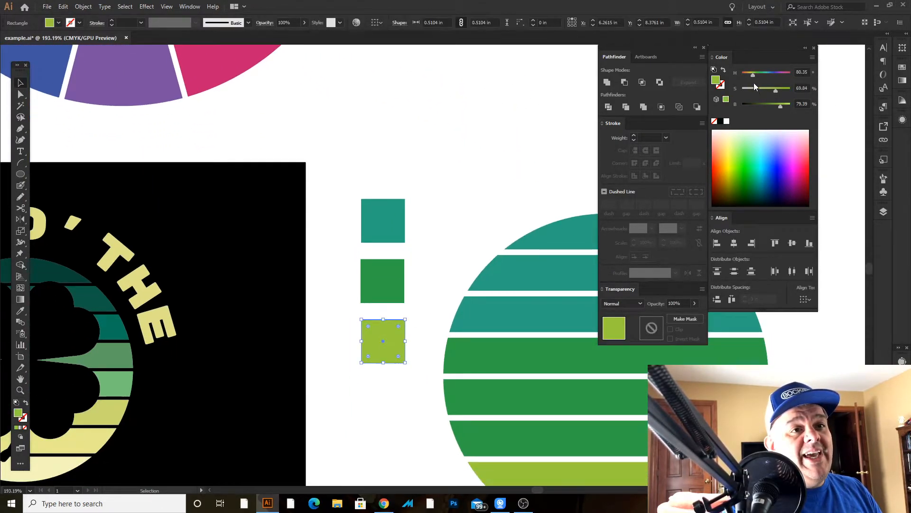
Step: Set the teal swatch's hue to 147° and deselect it
click(395, 218)
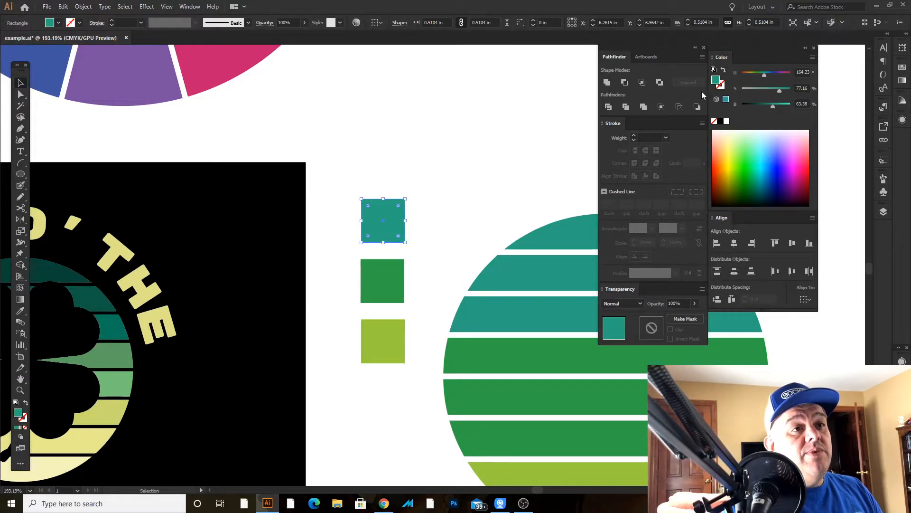
drag(763, 74, 763, 75)
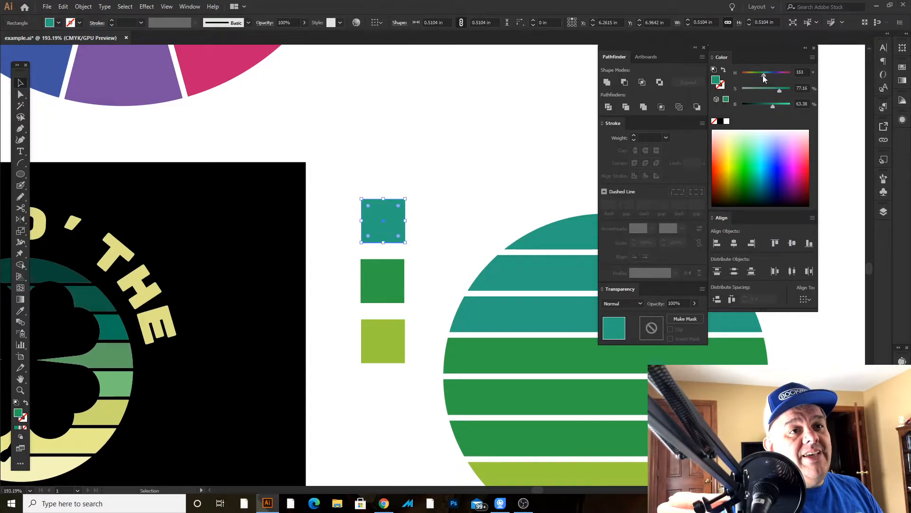
click(537, 135)
Step: Select the striped circle and ungroup it into separate stripes
drag(510, 196, 330, 146)
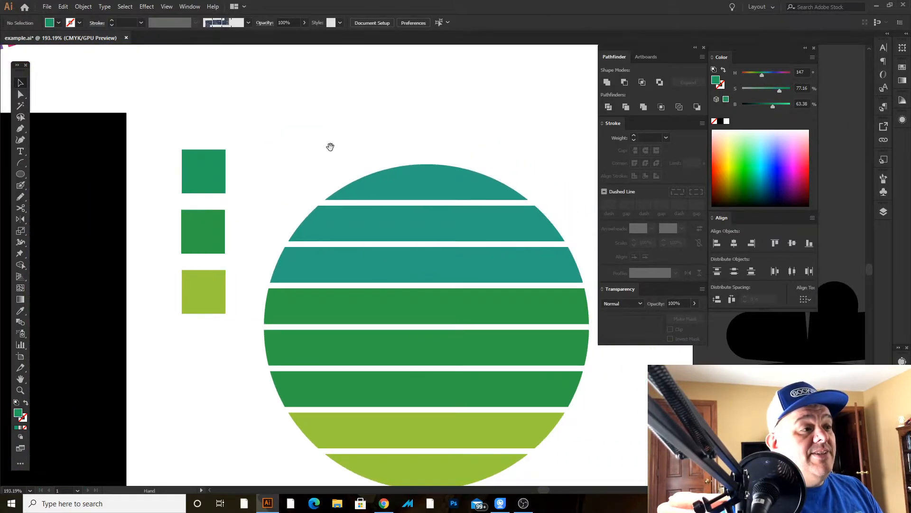
click(427, 188)
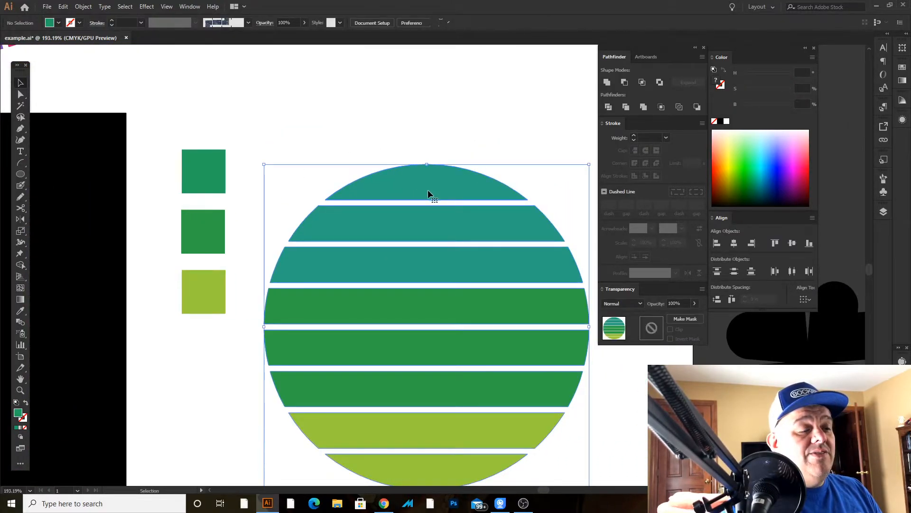
click(461, 184)
click(484, 133)
click(454, 197)
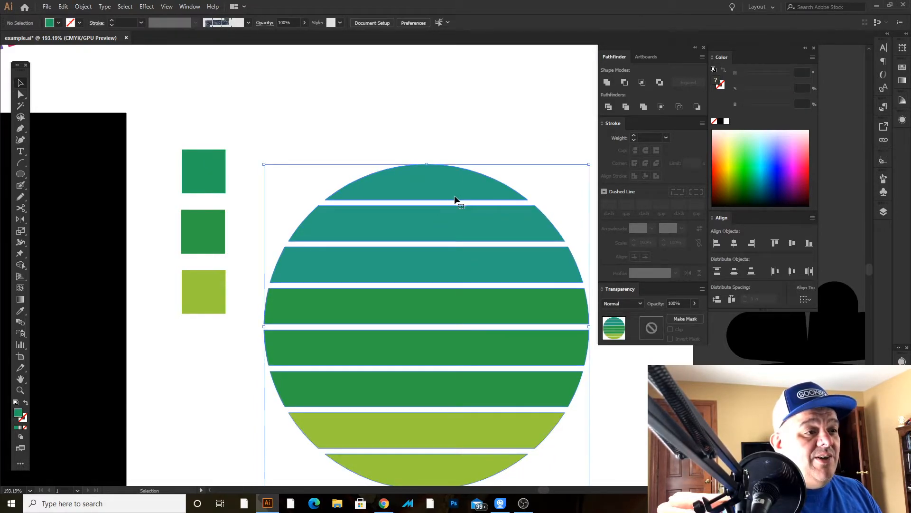
click(479, 141)
click(451, 183)
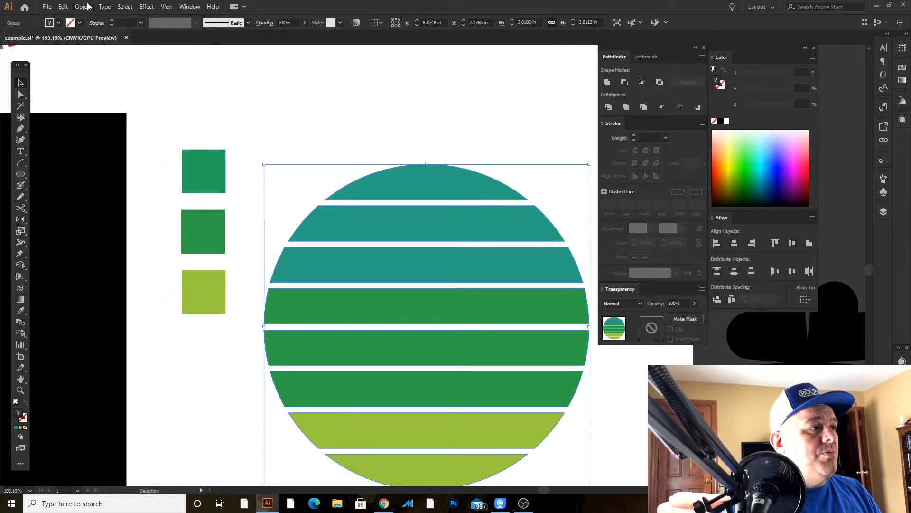
click(85, 7)
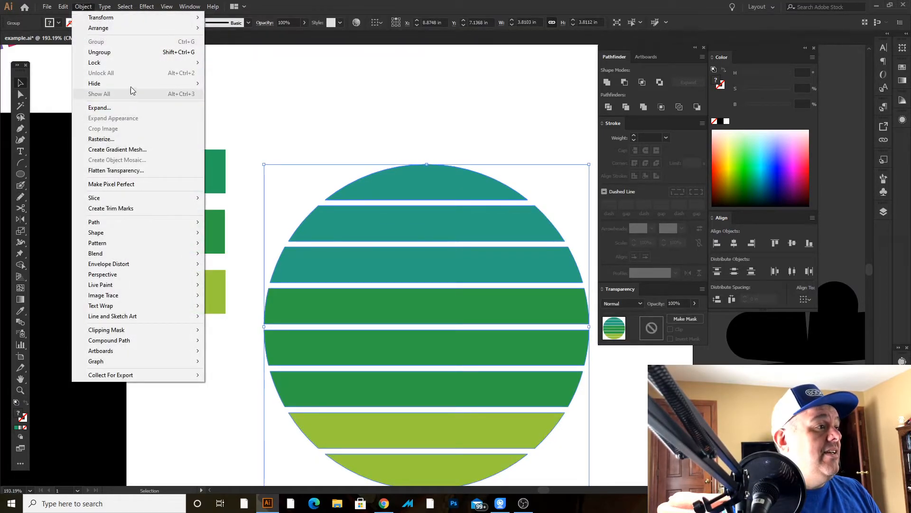
click(150, 52)
Step: Select the upper five stripes one at a time to check that they are separate, and deselect them
click(338, 82)
click(441, 192)
click(444, 220)
click(450, 264)
click(459, 306)
click(459, 335)
click(340, 155)
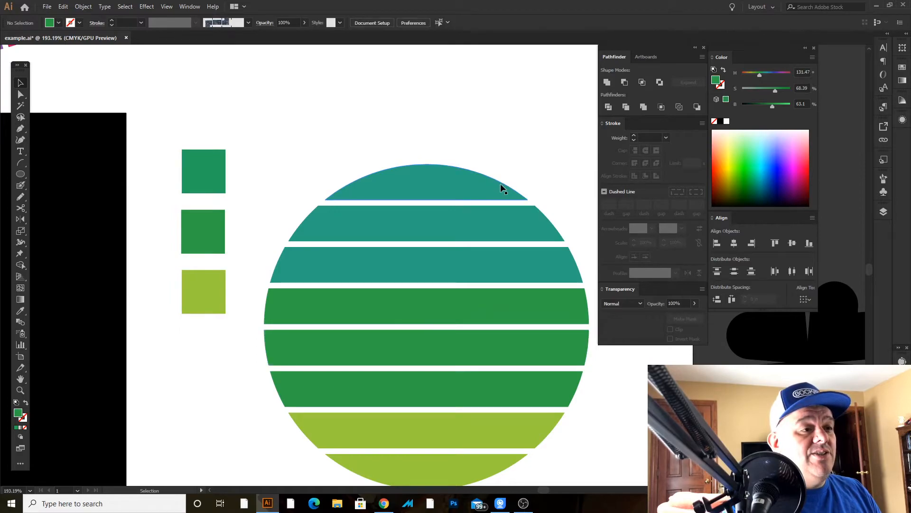
Step: Darken the top stripe to 40% brightness, and recolor the second stripe from it with 74% saturation and 46% brightness
click(457, 181)
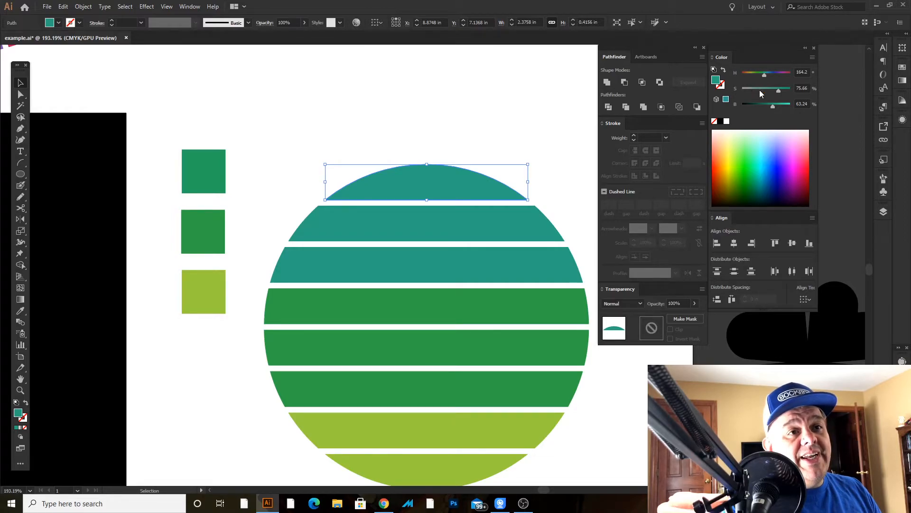
drag(774, 107, 760, 104)
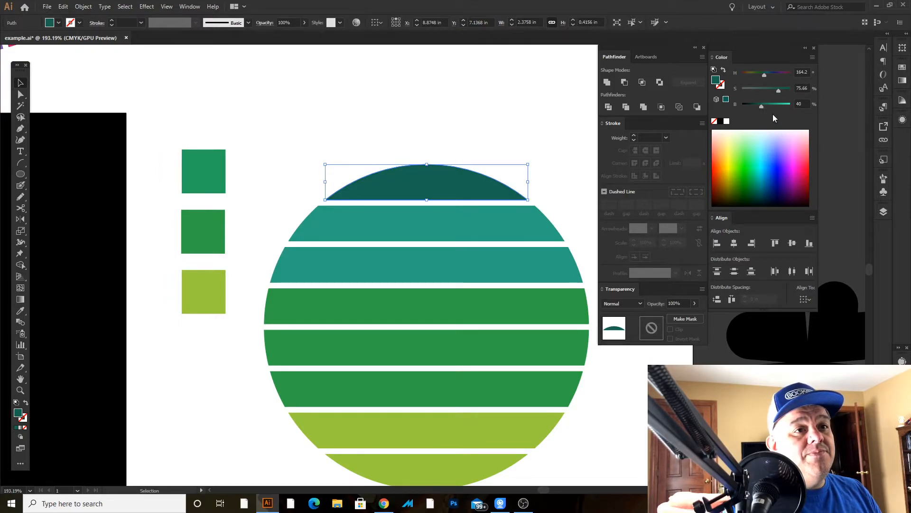
click(482, 221)
key(i)
click(453, 177)
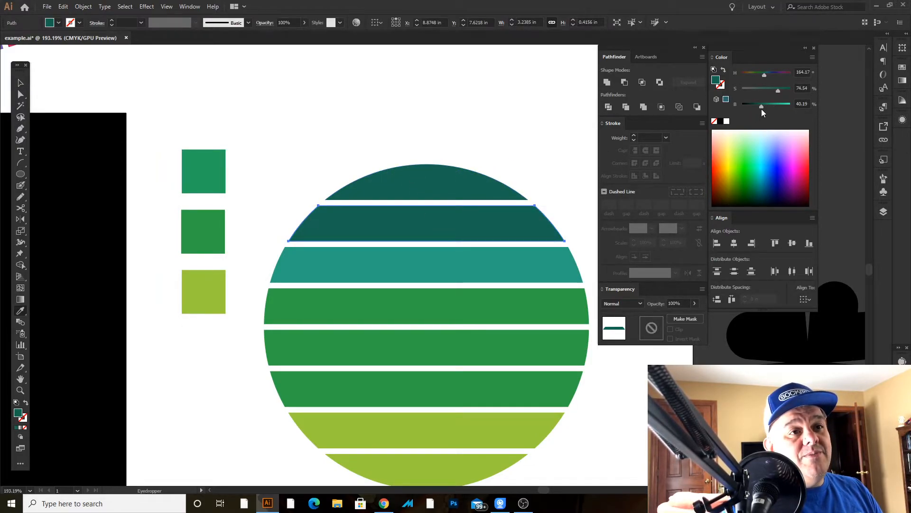
drag(764, 106, 778, 90)
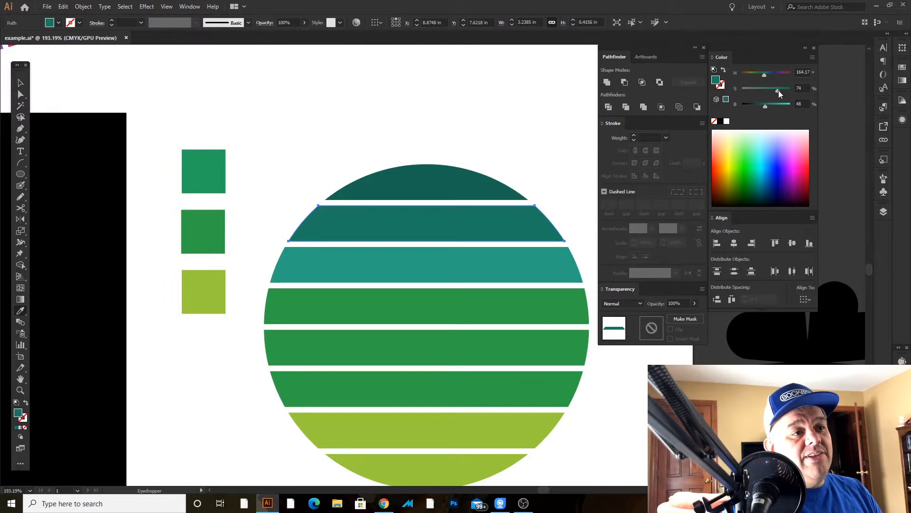
Step: Copy the second stripe's color to the third stripe and set it to 69% saturation and 53% brightness
key(a)
click(482, 261)
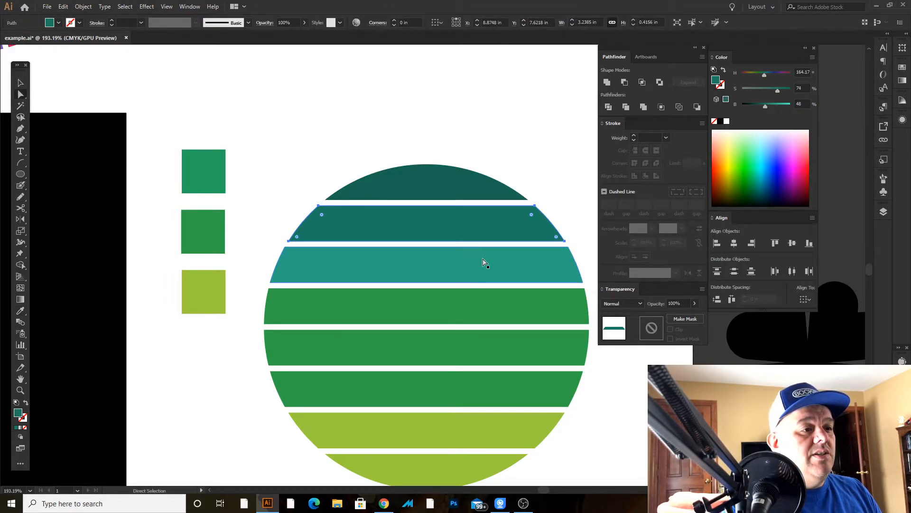
key(i)
click(493, 211)
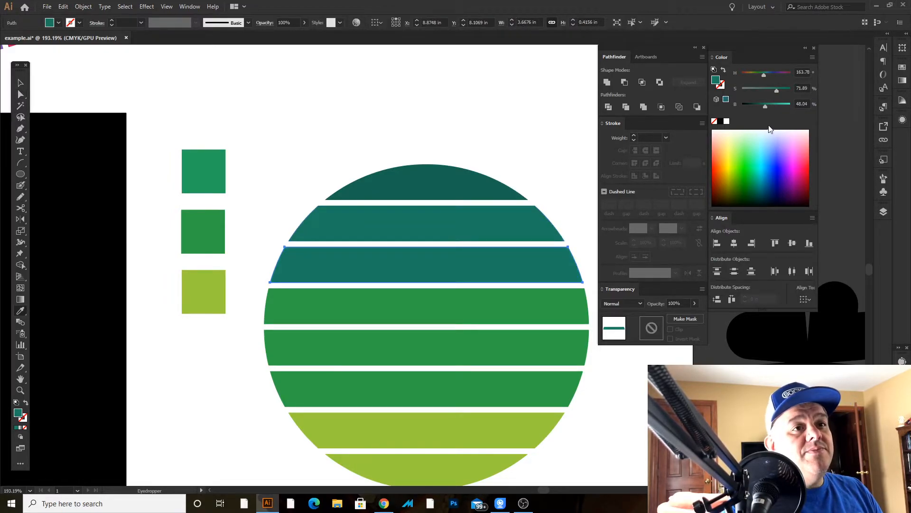
drag(771, 106, 768, 108)
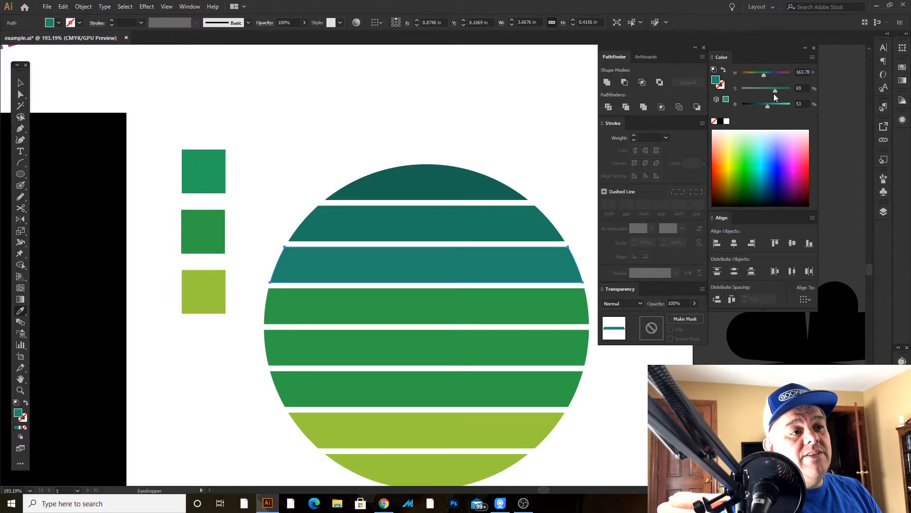
click(774, 106)
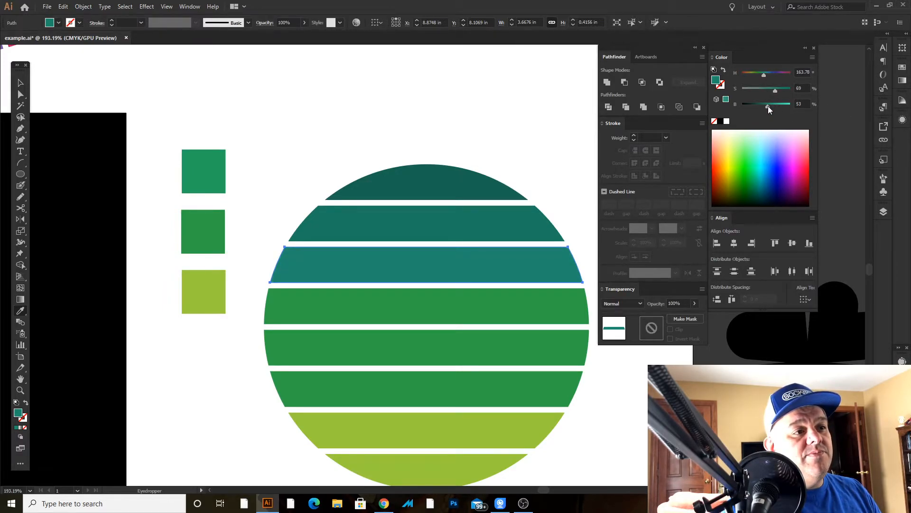
Step: Set the circle's fourth stripe to 52% saturation and 69% brightness, and deselect it
key(v)
click(383, 112)
drag(401, 115, 371, 77)
key(a)
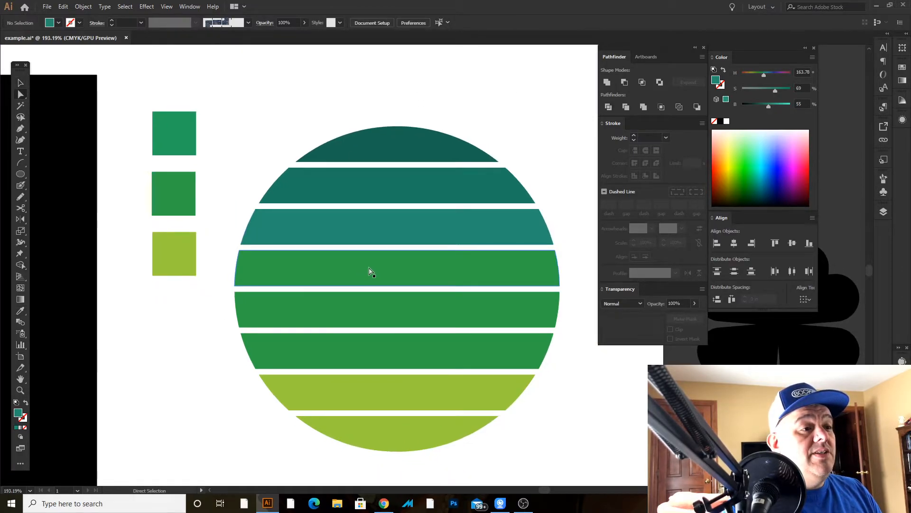
click(365, 268)
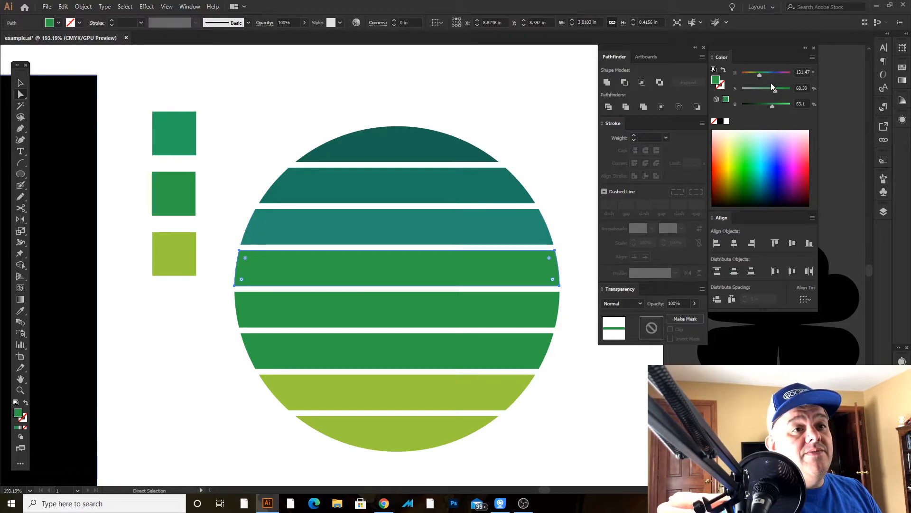
click(772, 105)
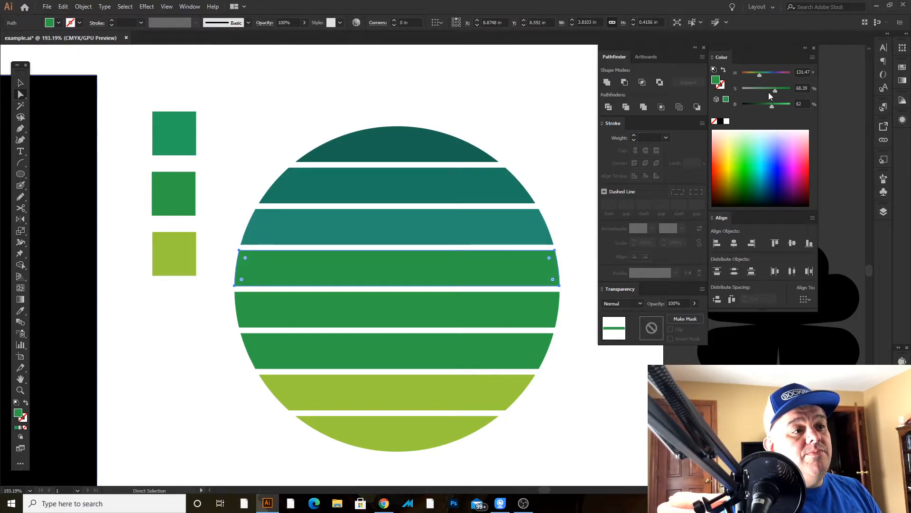
drag(772, 104, 768, 89)
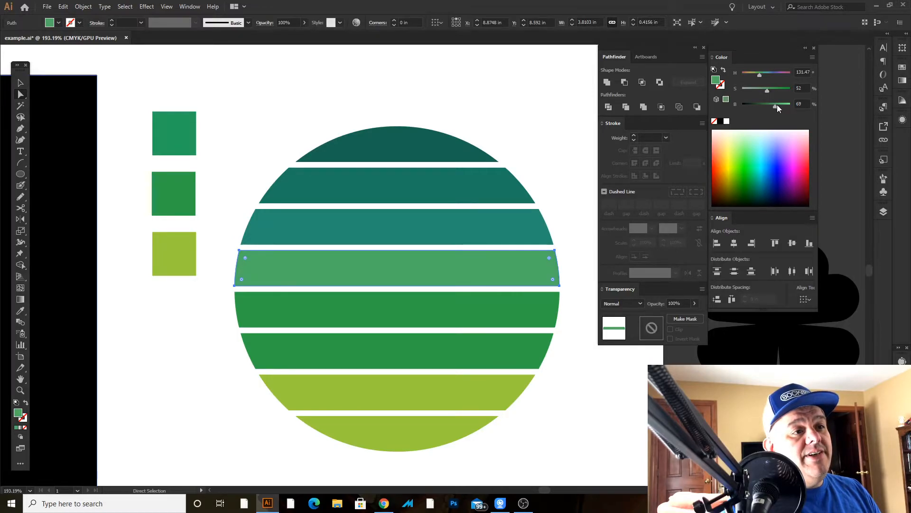
click(555, 122)
drag(546, 148, 501, 93)
key(v)
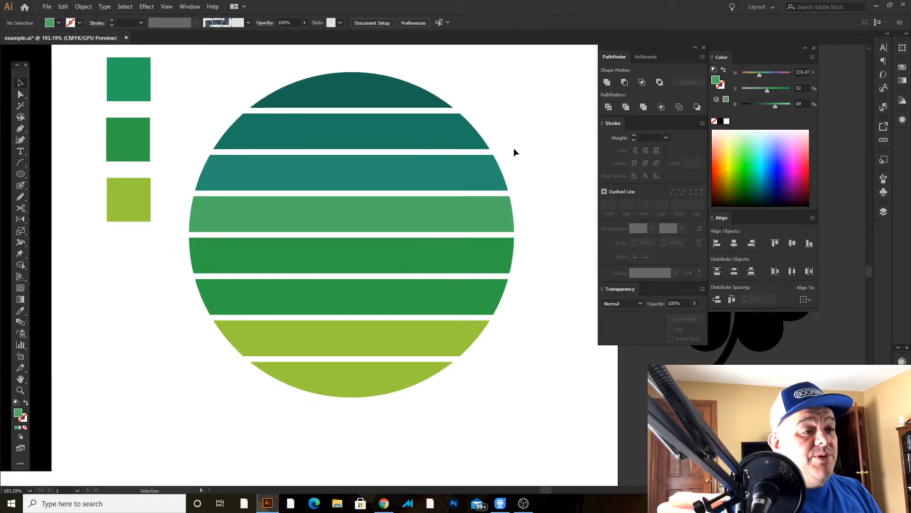
Step: Examine the color gradation of the circle's stripes, first with the panels hidden and then at a smaller zoom
key(Tab)
drag(437, 126, 322, 162)
key(z)
key(Tab)
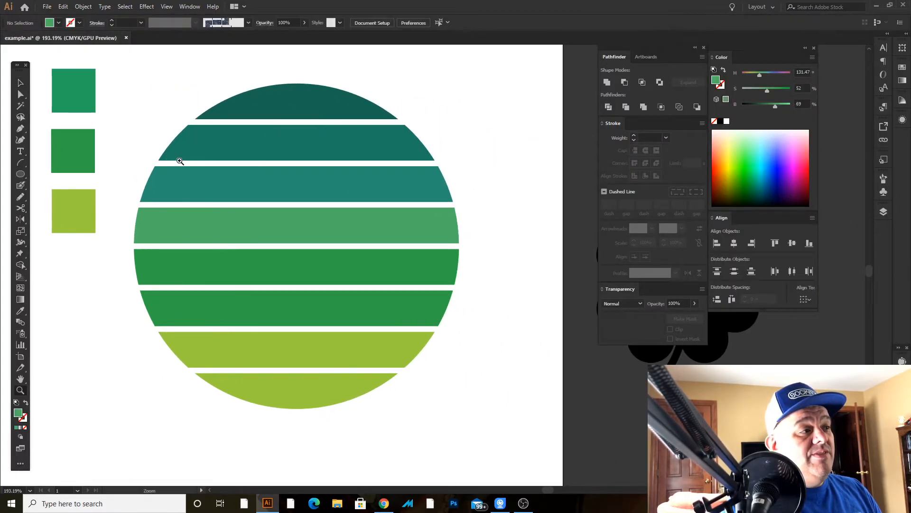
drag(458, 185, 564, 210)
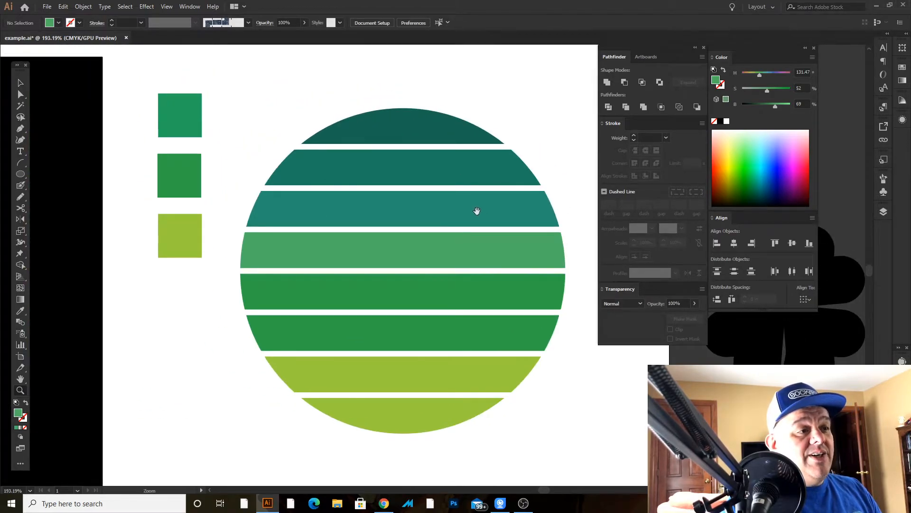
drag(470, 212, 423, 192)
drag(500, 224, 417, 152)
drag(426, 197, 339, 204)
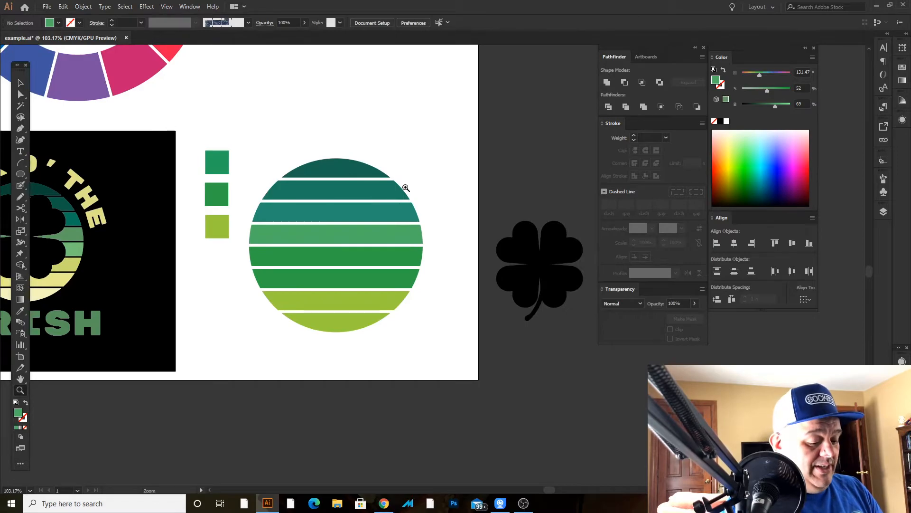
Step: Draw a rectangle about 4.47 by 4.68 in covering the striped circle and fill it with white
drag(422, 191, 252, 170)
drag(209, 150, 315, 141)
drag(175, 114, 379, 327)
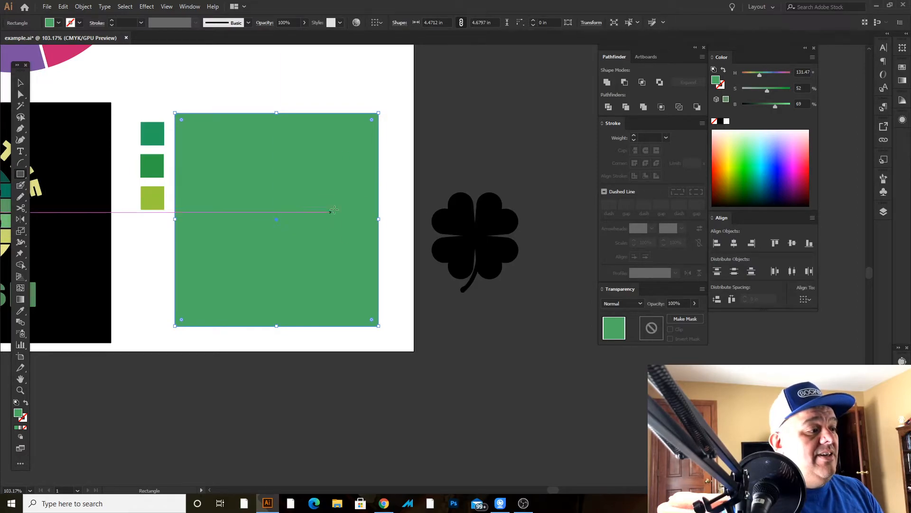
click(727, 122)
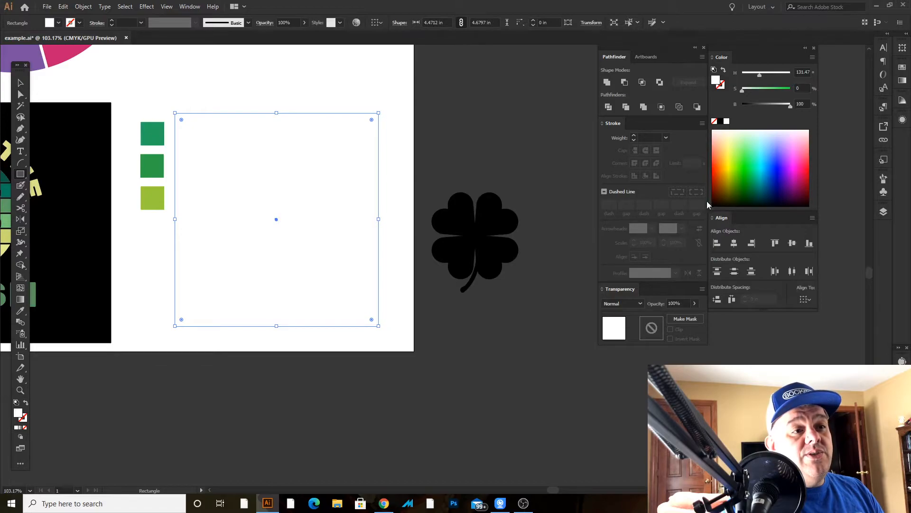
Step: Set the white rectangle's blend mode to Color so it desaturates the circle, and deselect it
click(619, 303)
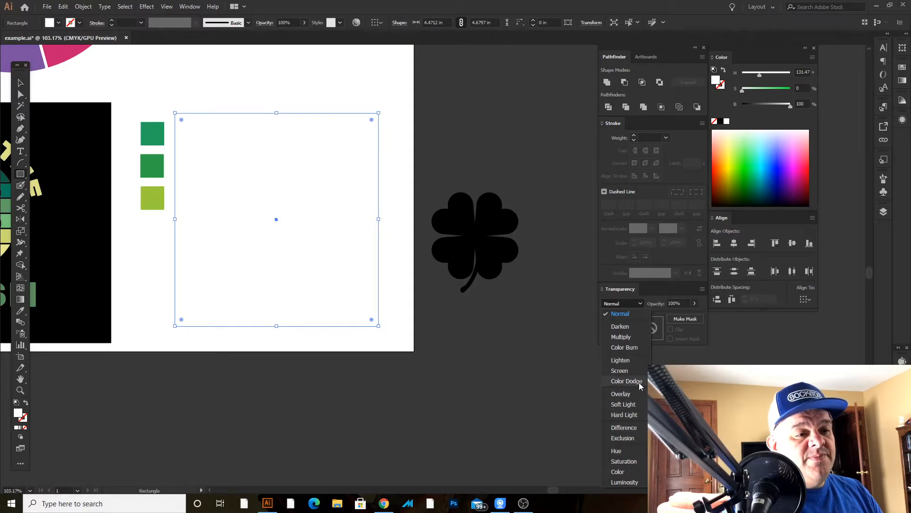
click(618, 472)
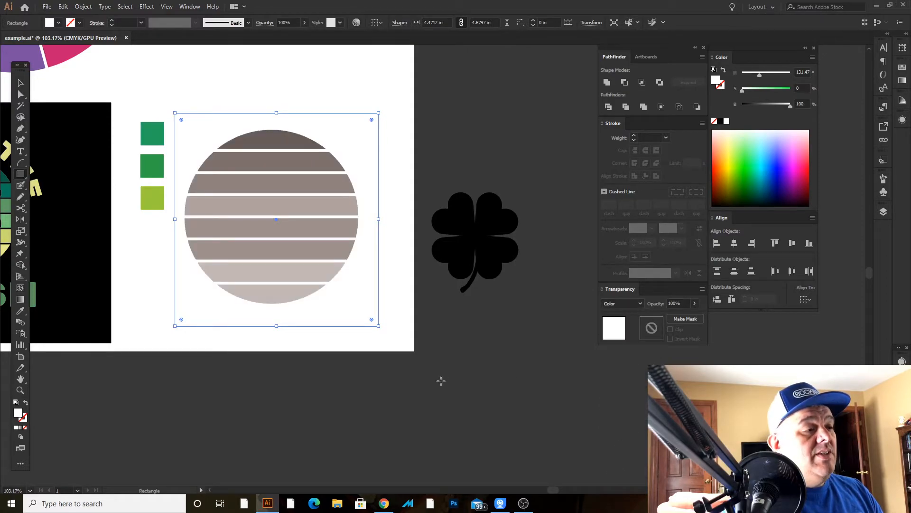
click(423, 387)
key(Escape)
click(371, 368)
key(Escape)
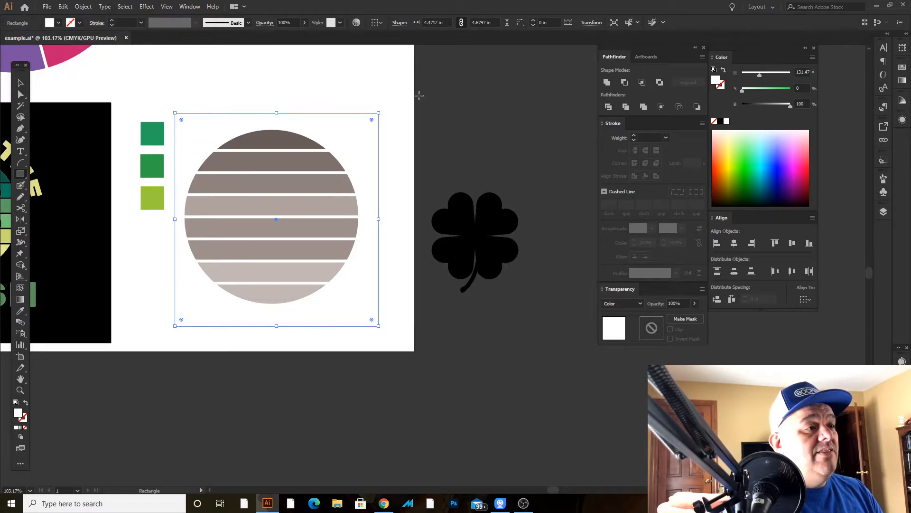
click(19, 82)
click(163, 76)
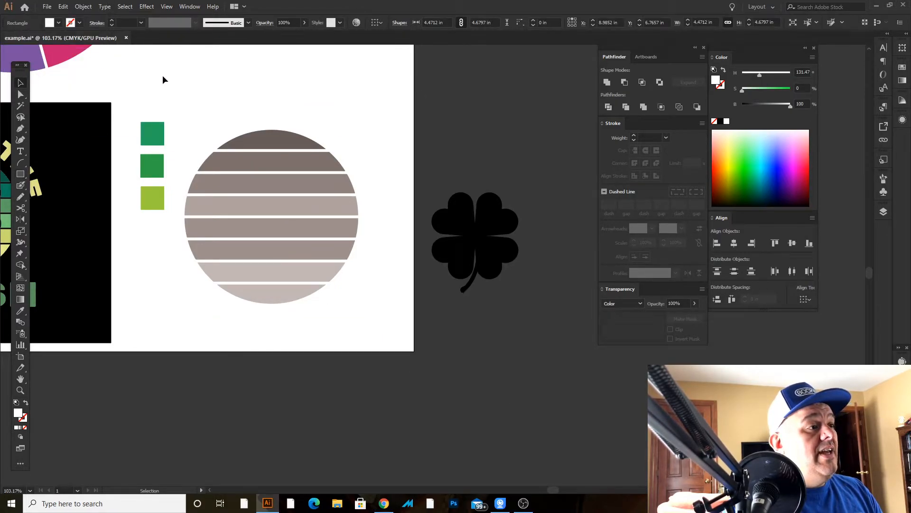
Step: Examine the light and dark values of the desaturated stripes up close, starting from the top stripe
drag(195, 94, 370, 101)
key(z)
click(435, 169)
drag(426, 177, 369, 81)
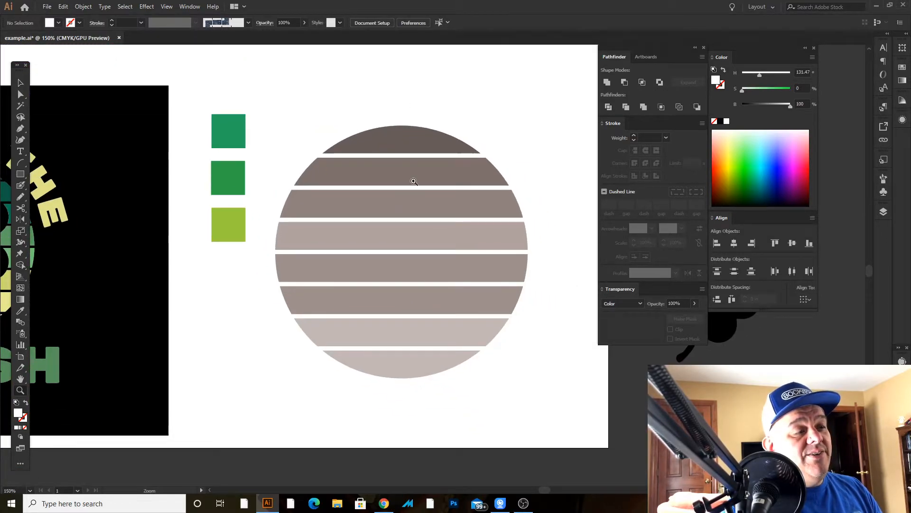
key(v)
click(427, 122)
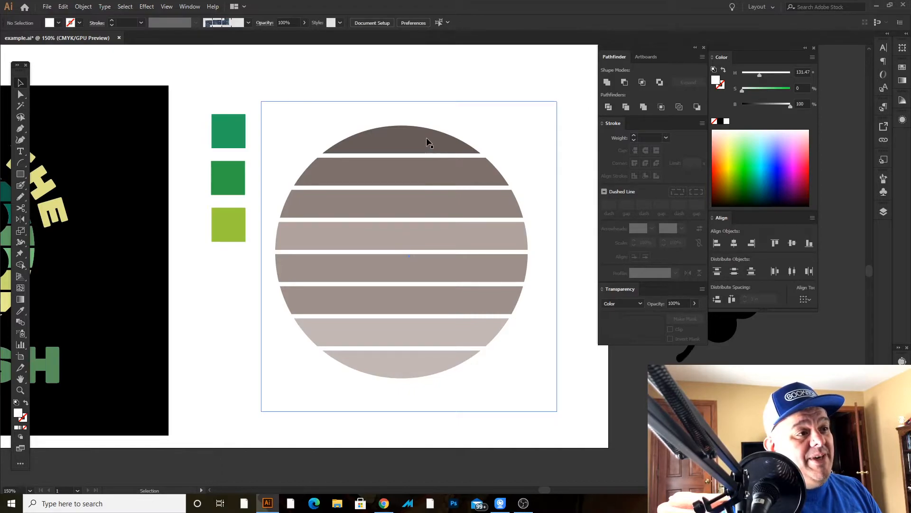
click(397, 146)
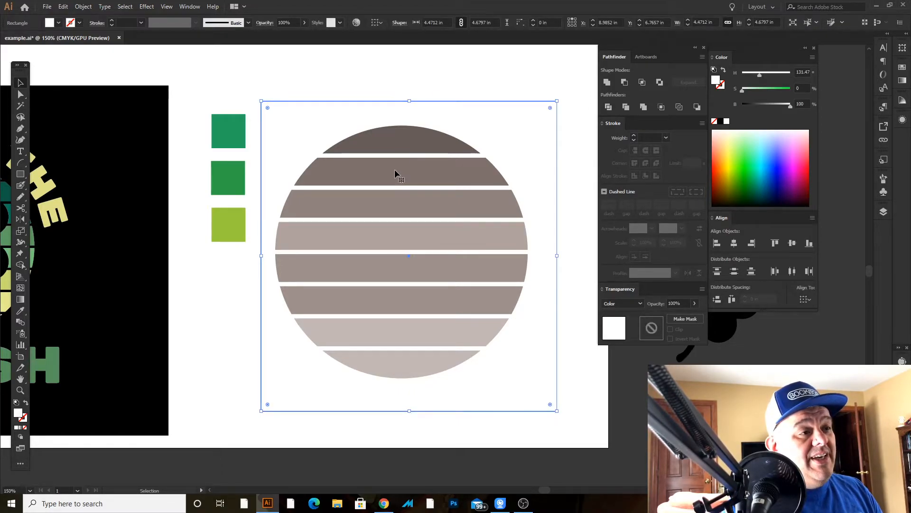
Step: Move the Color-blend rectangle on and off the circle to compare the stripes' values, leaving it clear of the circle
click(520, 90)
key(Tab)
drag(518, 121, 876, 237)
drag(831, 275, 857, 185)
drag(823, 247, 863, 158)
drag(831, 209, 684, 164)
drag(601, 132, 448, 143)
drag(528, 133, 697, 200)
click(366, 90)
drag(364, 89, 571, 112)
Step: Darken the top stripe to 37% brightness and set the second stripe to 47% brightness
click(397, 137)
key(Tab)
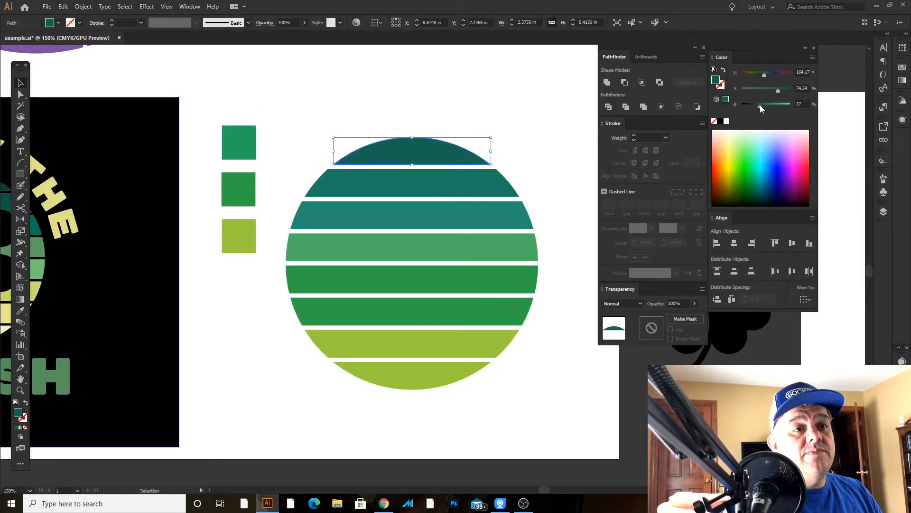
click(392, 183)
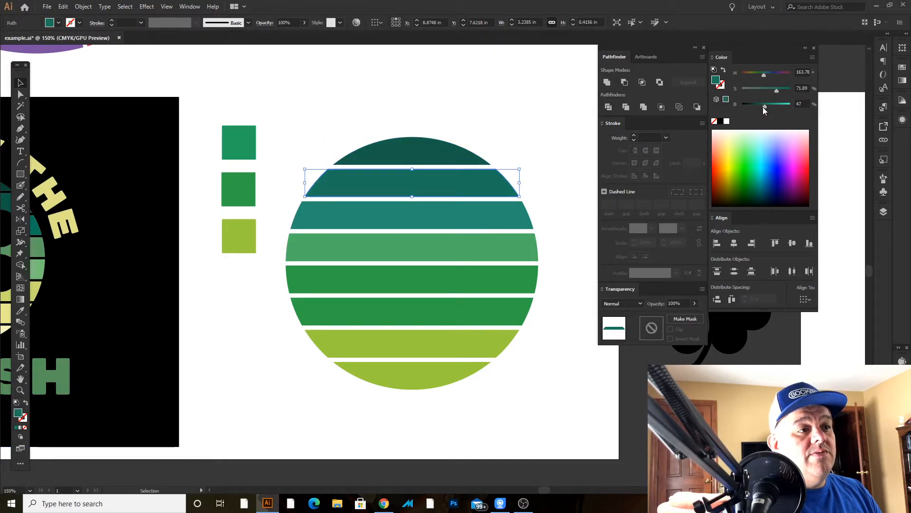
Step: Place the Color-blend rectangle over the circle to check the stripes' values with the panels hidden, and move it away again
key(Tab)
drag(861, 325, 324, 338)
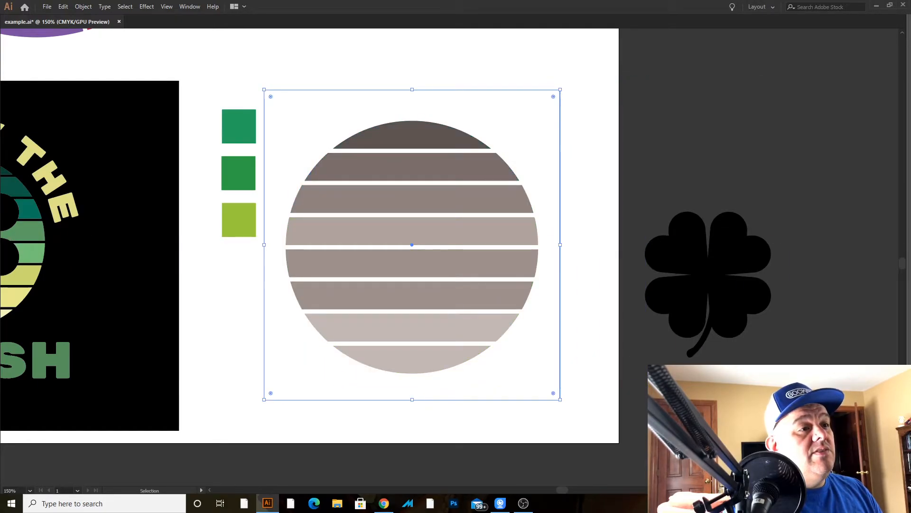
drag(548, 352, 887, 363)
drag(531, 124, 833, 232)
Step: Set the third stripe to 57% brightness, and the fourth stripe to 50% saturation and 71% brightness
click(482, 206)
key(Tab)
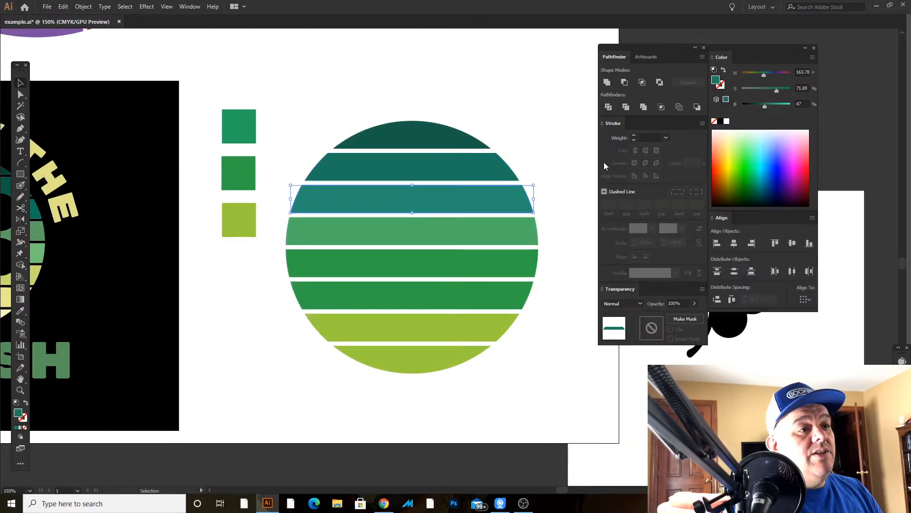
drag(768, 106, 769, 106)
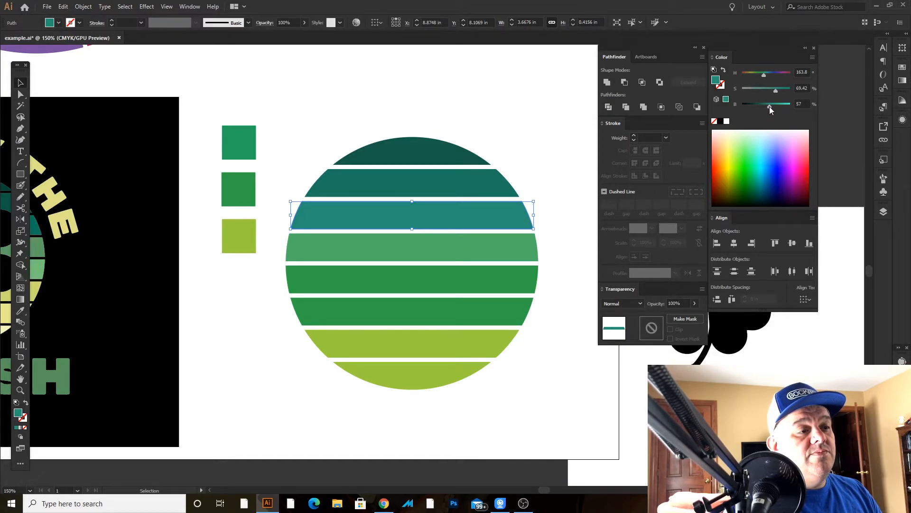
click(554, 187)
click(516, 245)
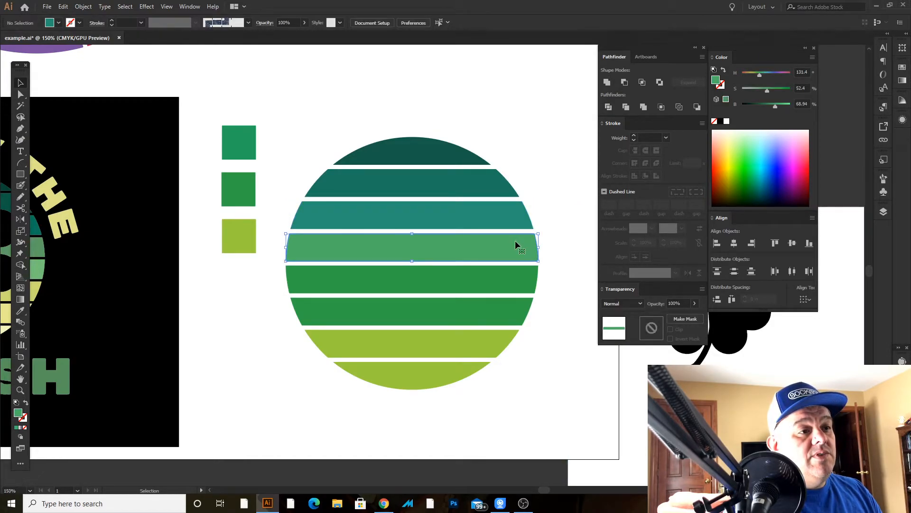
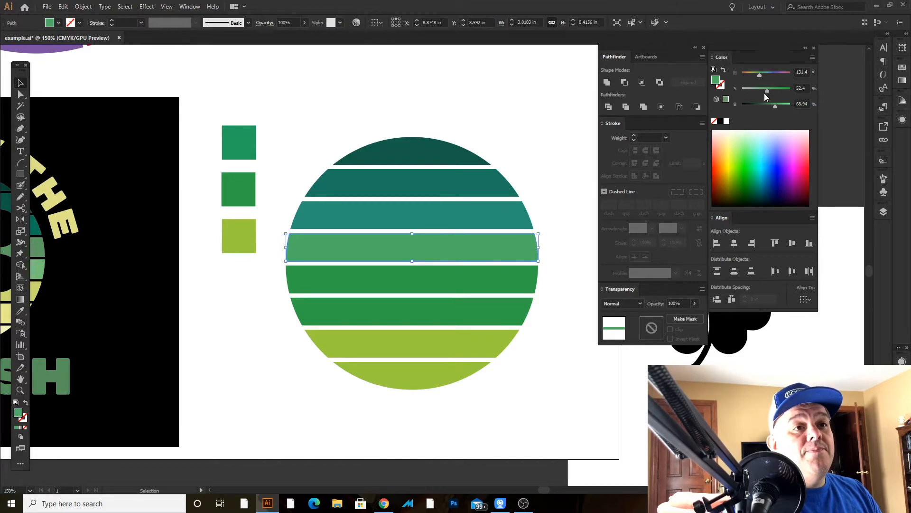
drag(777, 104, 778, 107)
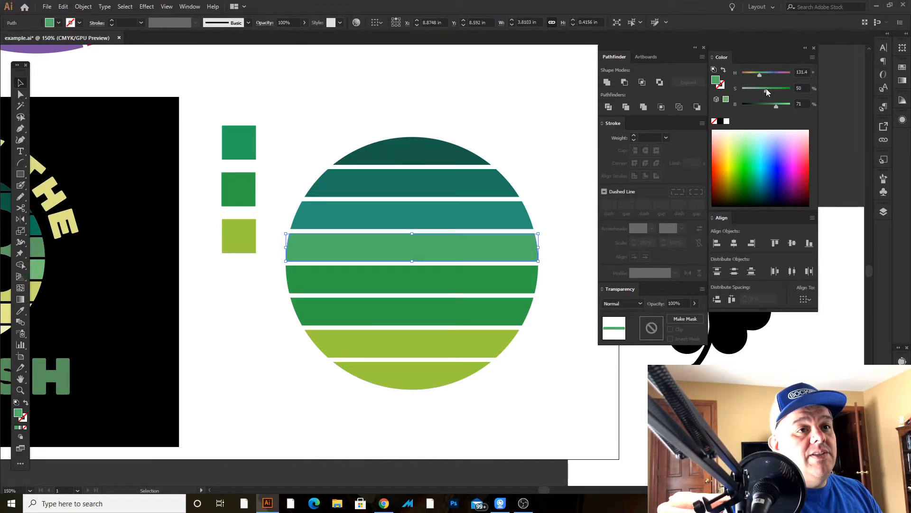
Step: Recheck the stripes' grayscale values under the Color-blend rectangle, and move it off the circle with its white fill kept
drag(624, 376, 367, 300)
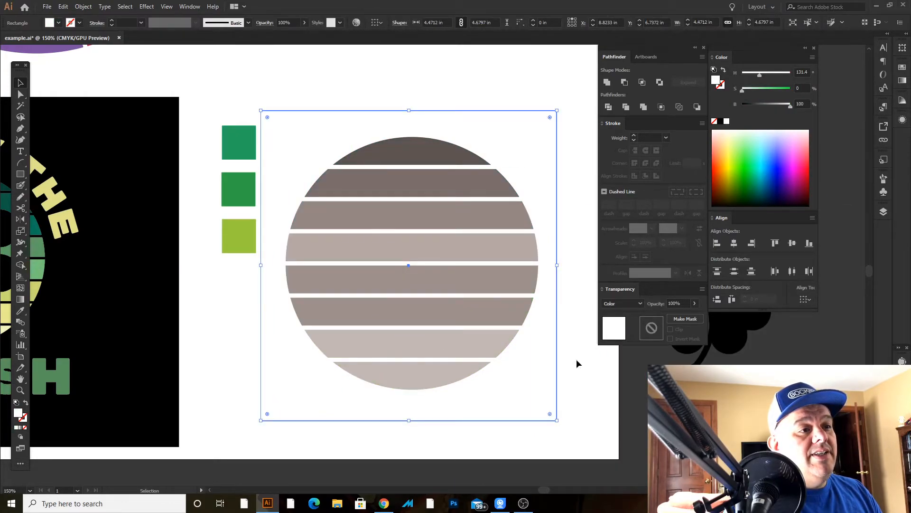
drag(555, 356, 765, 388)
drag(784, 106, 786, 106)
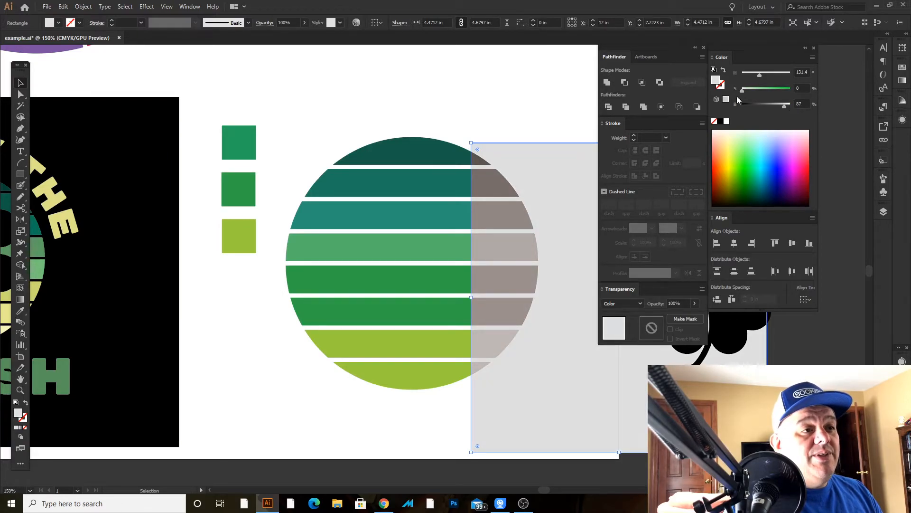
key(ctrl+z)
drag(547, 174, 602, 172)
drag(591, 230, 626, 347)
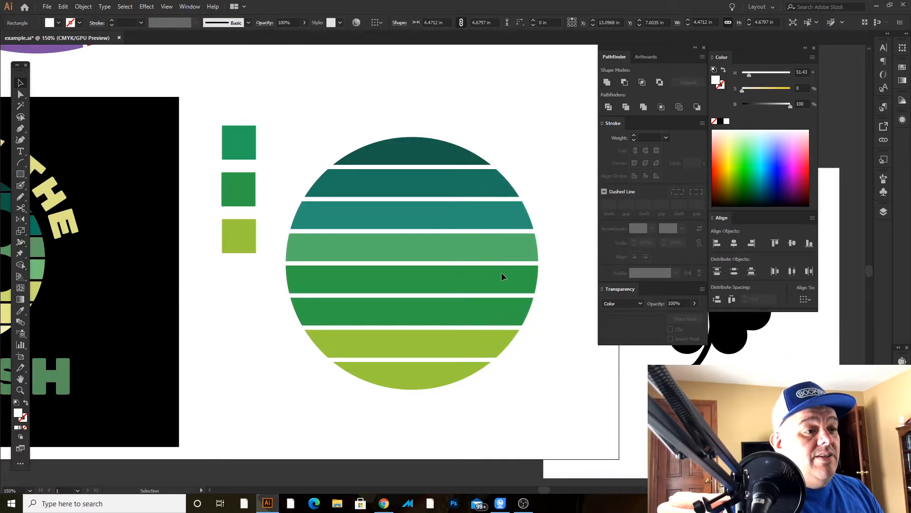
Step: Darken the fourth stripe to 65% brightness and check its grayscale value with the Color-blend rectangle
click(506, 257)
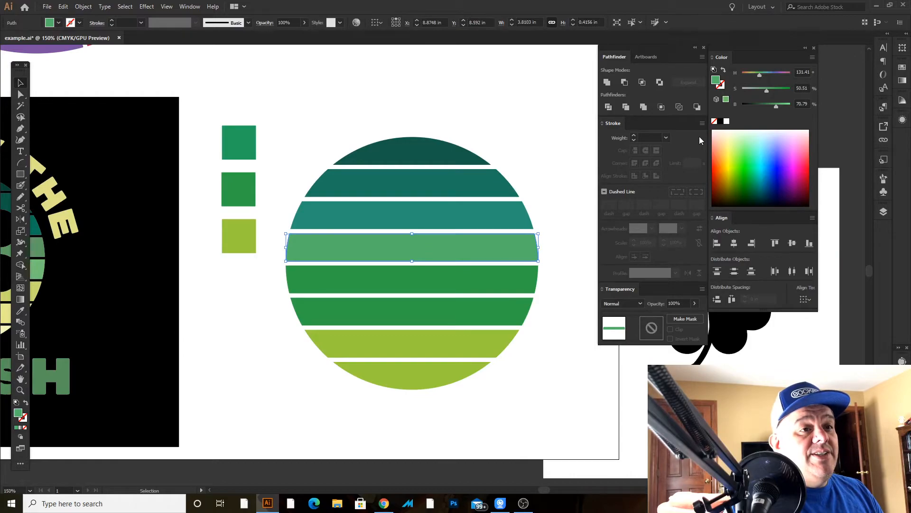
drag(773, 107, 771, 112)
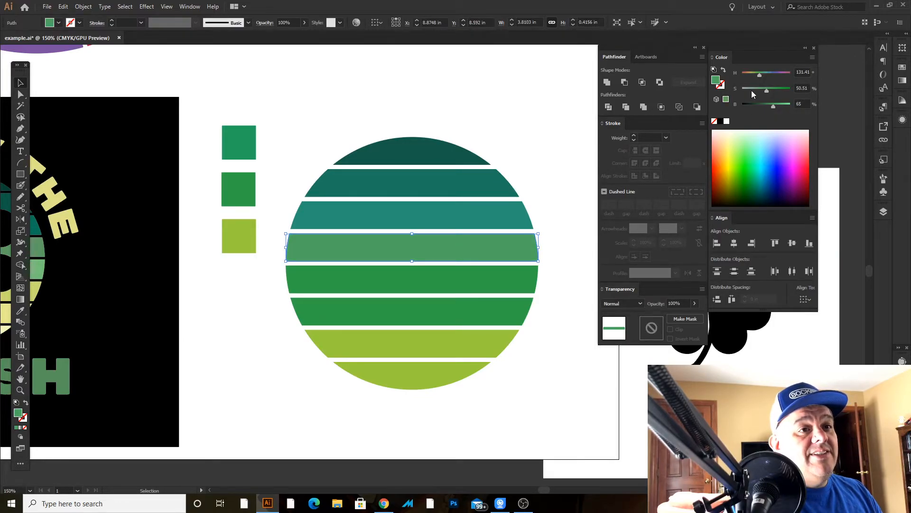
click(579, 95)
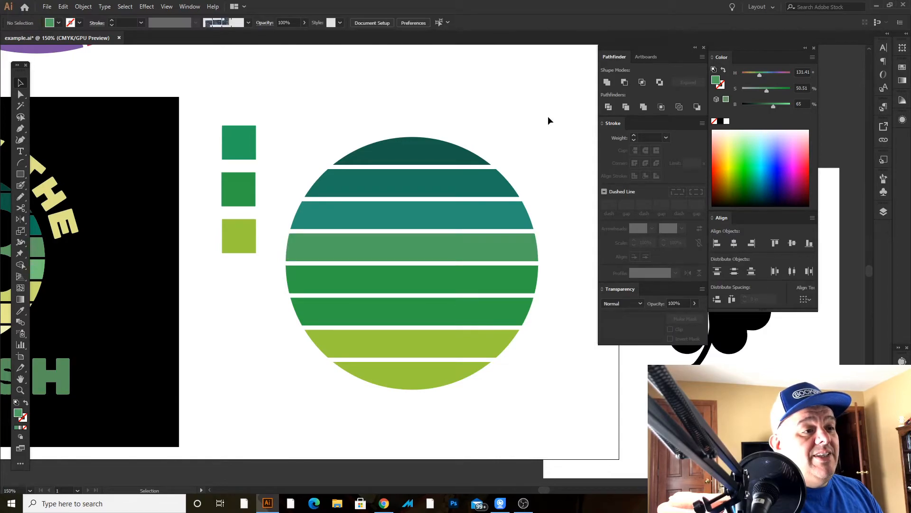
drag(689, 444, 422, 349)
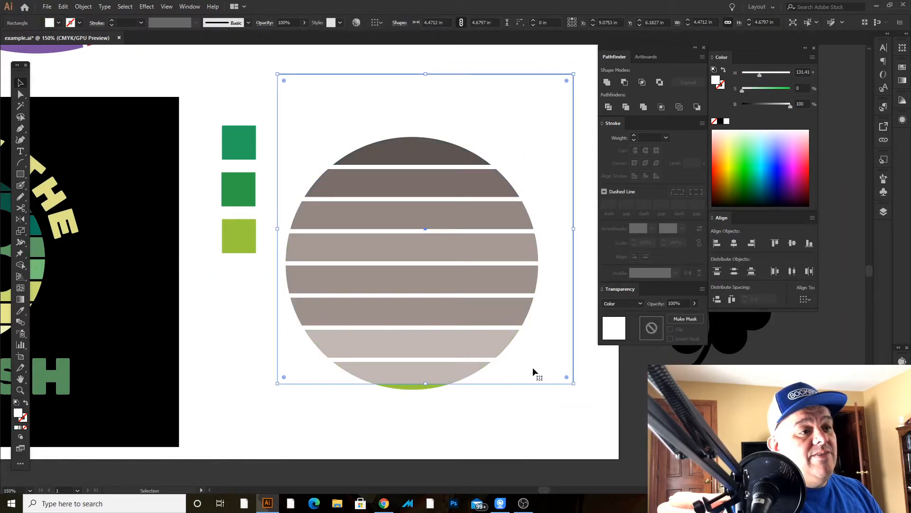
drag(278, 328, 616, 416)
Step: Copy the fourth stripe's color to the fifth stripe
click(492, 292)
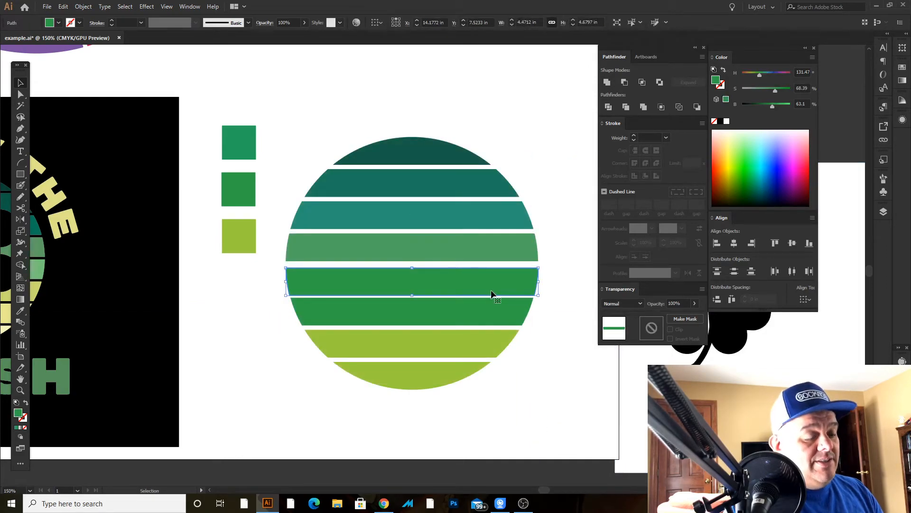
key(i)
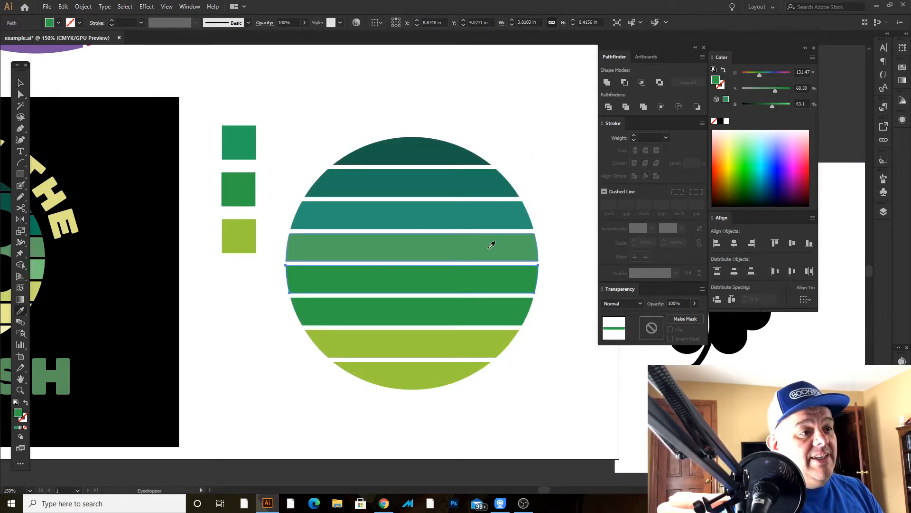
click(489, 247)
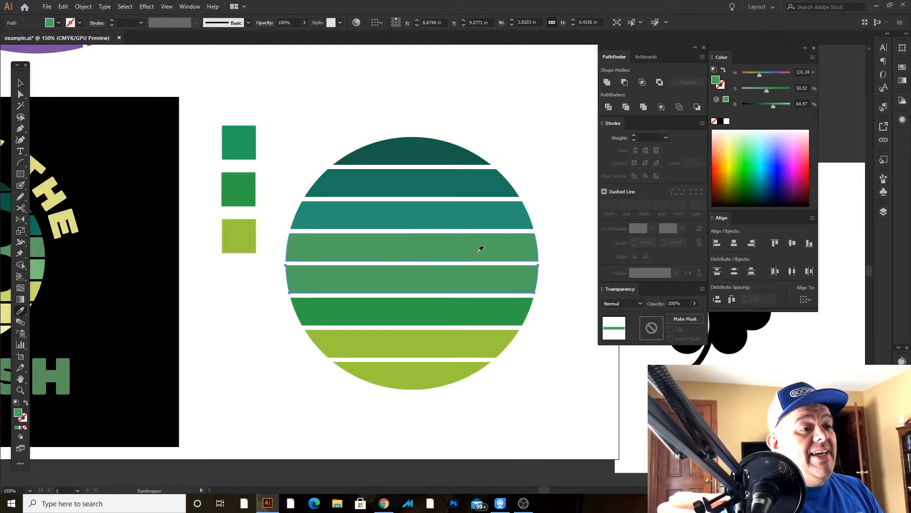
Step: Set the fifth stripe to 76% brightness and about 45% saturation
drag(778, 106, 777, 108)
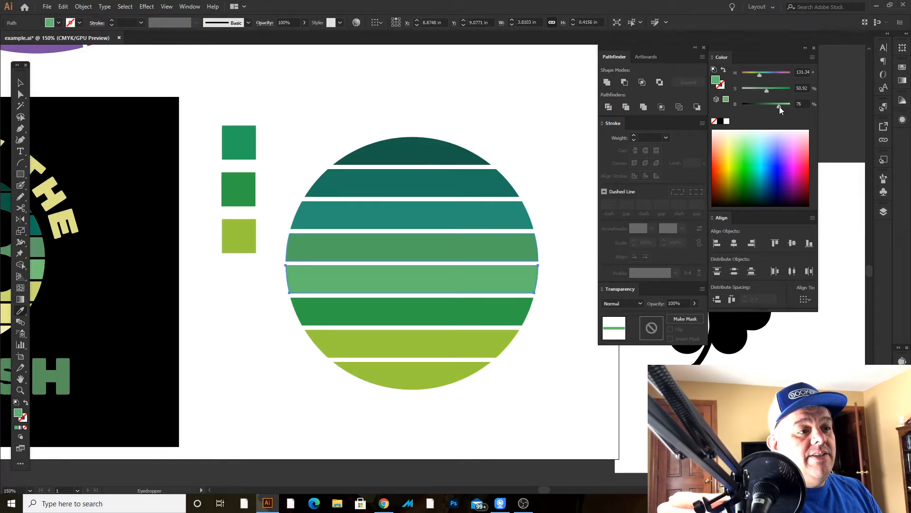
drag(763, 91, 762, 91)
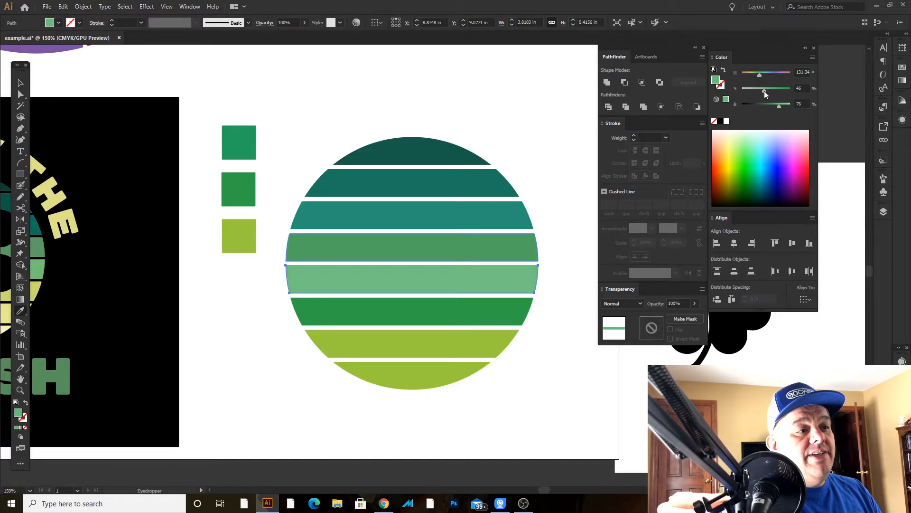
Step: Copy the fifth stripe's color to the sixth stripe, and set the sixth to 39% saturation and 79% brightness
key(a)
click(495, 322)
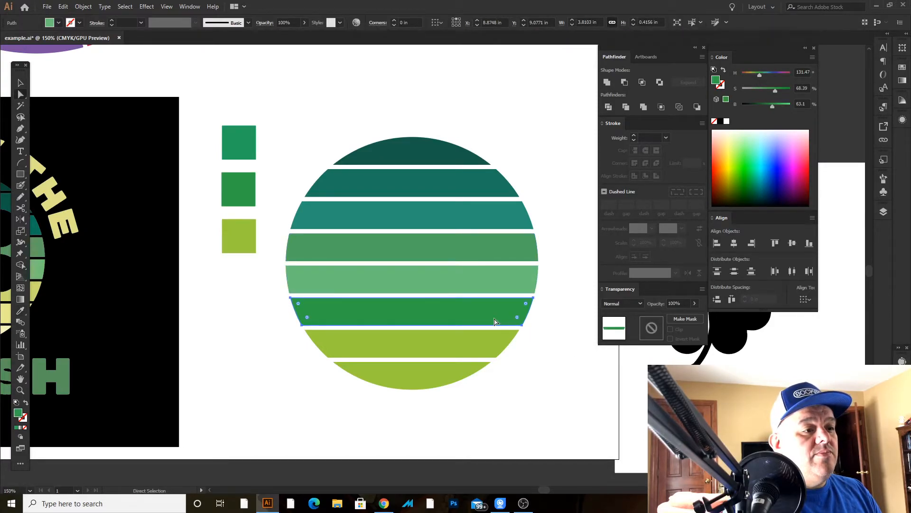
key(i)
click(502, 279)
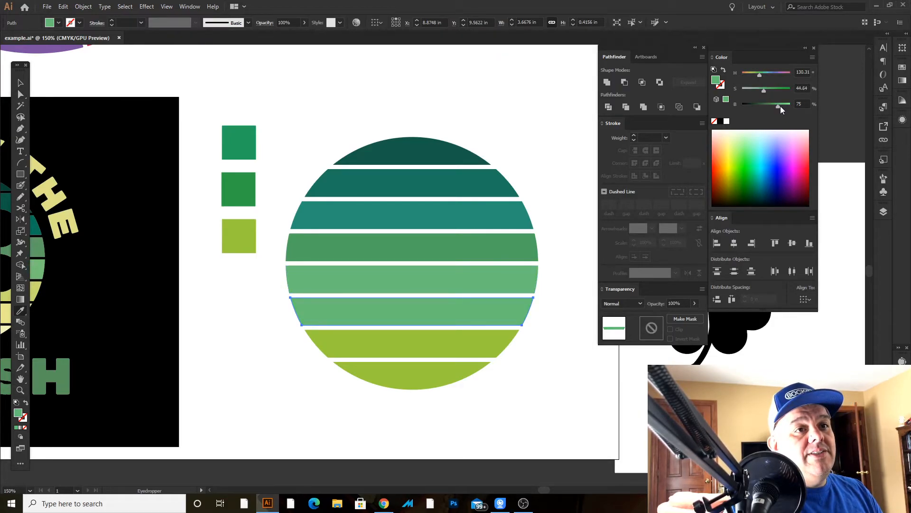
click(760, 89)
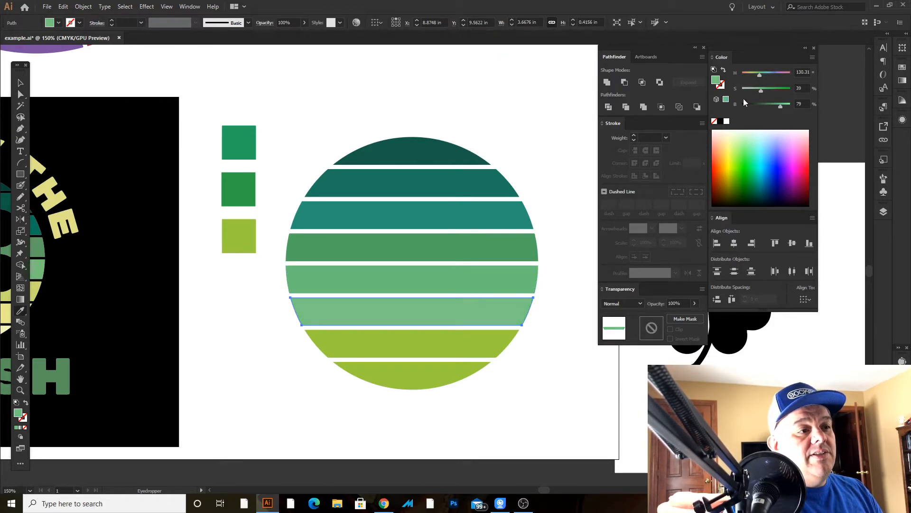
Step: Check the upper six stripes' grayscale values under the Color-blend rectangle, and move it back off the circle
key(v)
drag(592, 400, 276, 344)
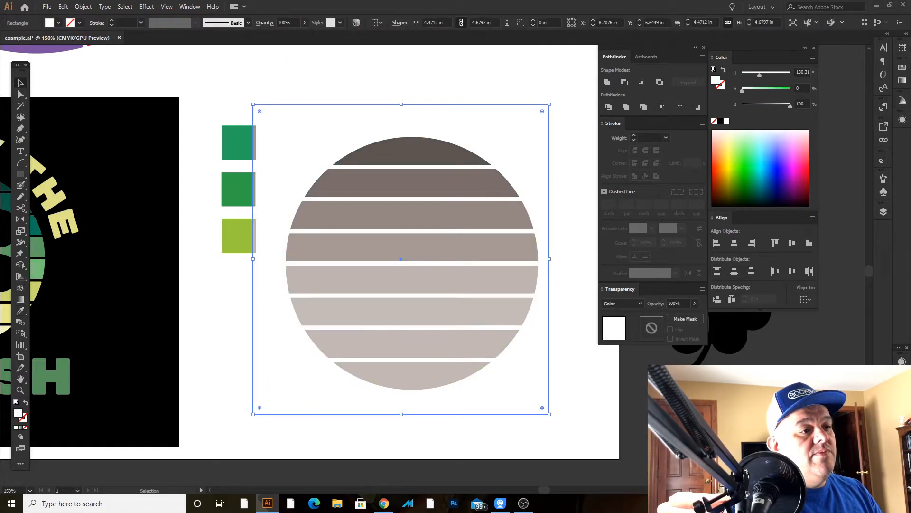
drag(535, 409, 878, 431)
Step: Set the seventh stripe to 51% saturation and 93% brightness, and the eighth stripe to 29% saturation and 100% brightness
click(476, 345)
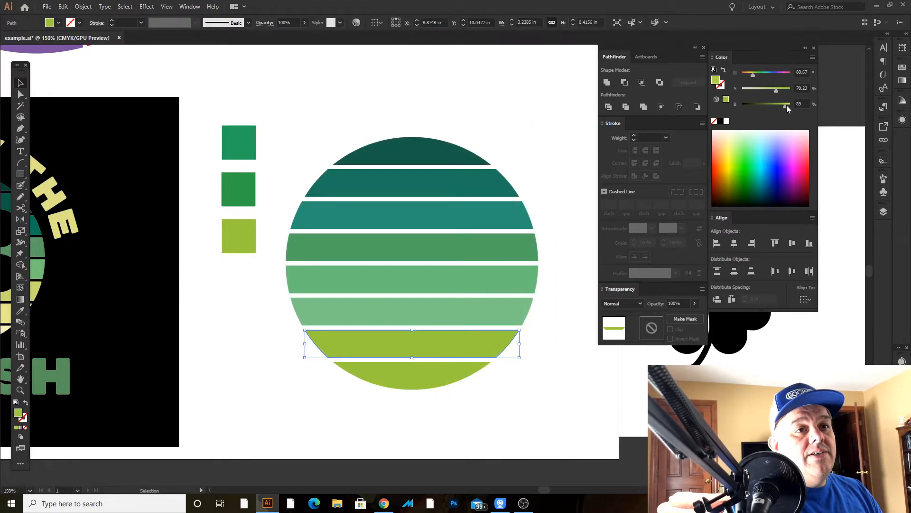
drag(784, 104, 770, 90)
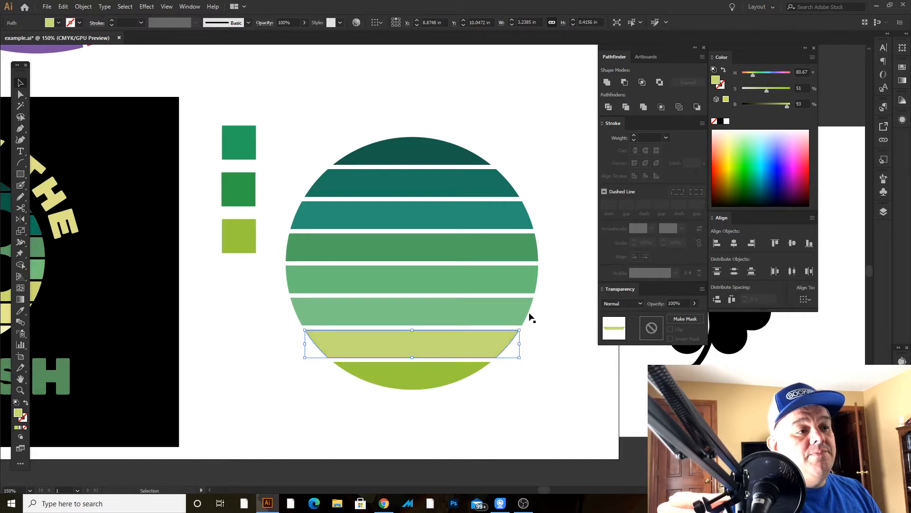
click(458, 372)
click(790, 105)
drag(775, 91, 757, 89)
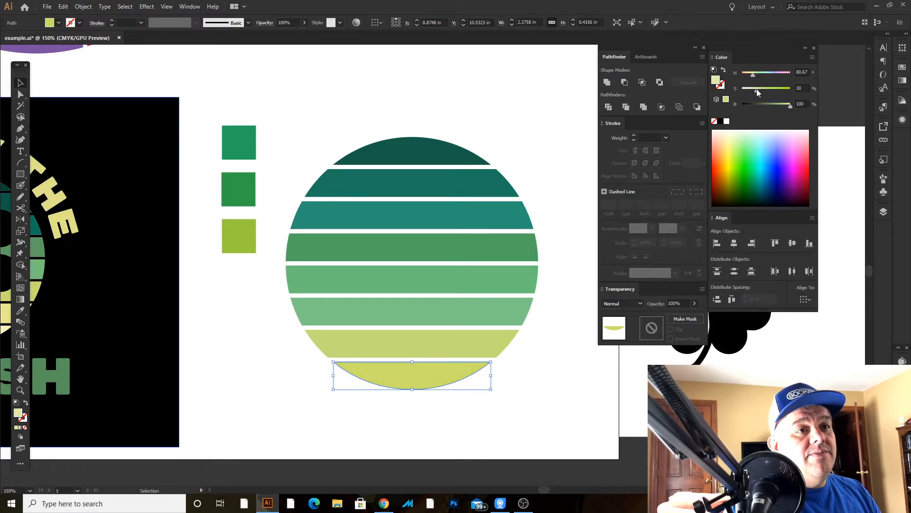
Step: Check the grayscale values of all eight stripes under the Color-blend rectangle, and move it off the circle
click(602, 369)
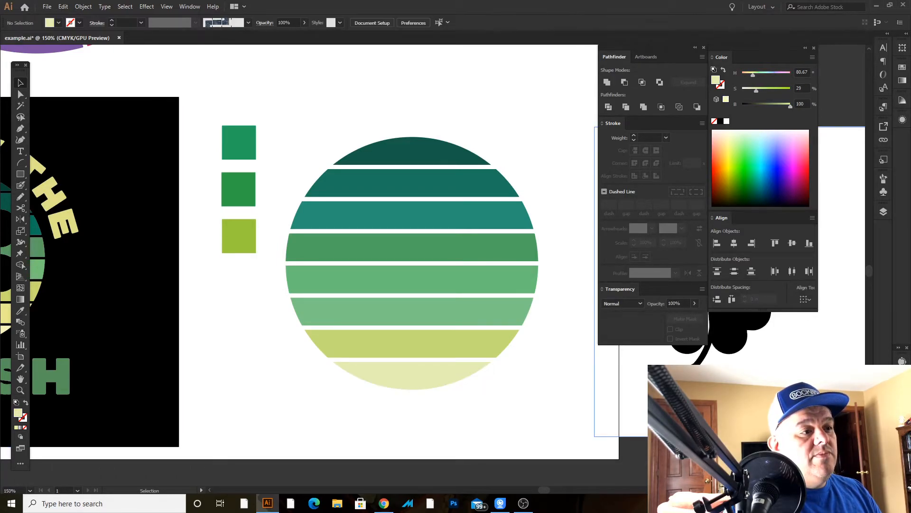
drag(785, 412, 472, 386)
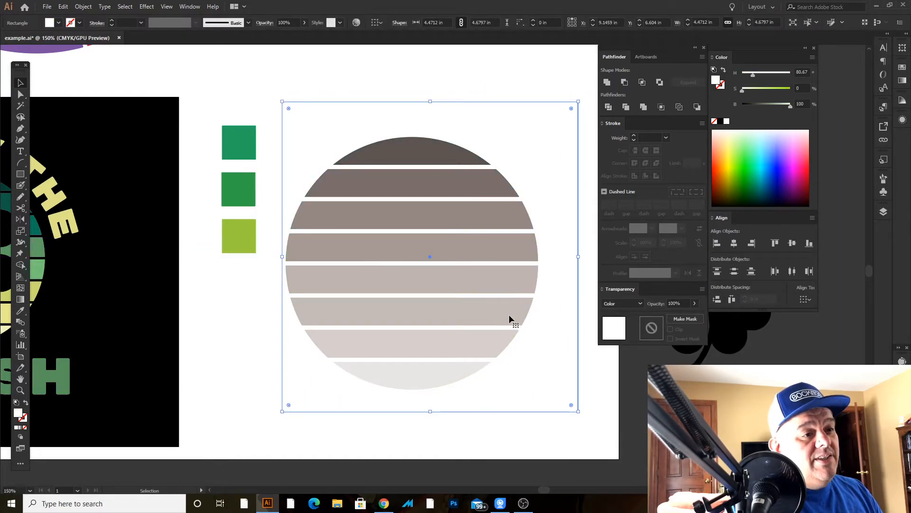
drag(545, 340, 902, 368)
Step: Darken the fifth stripe to 66% brightness and compare its grayscale value with the neighboring stripes under the Color-blend rectangle
drag(517, 289, 514, 293)
key(ctrl+z)
drag(776, 107, 774, 105)
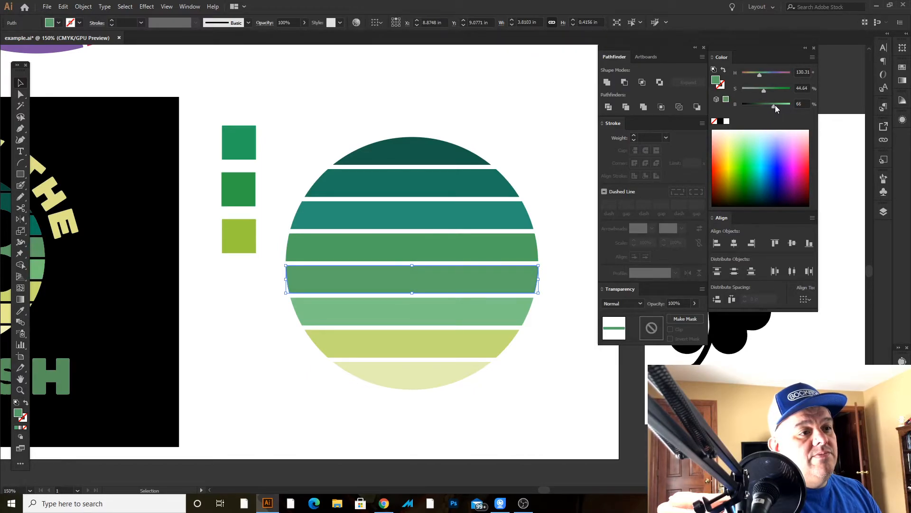
drag(590, 93, 303, 385)
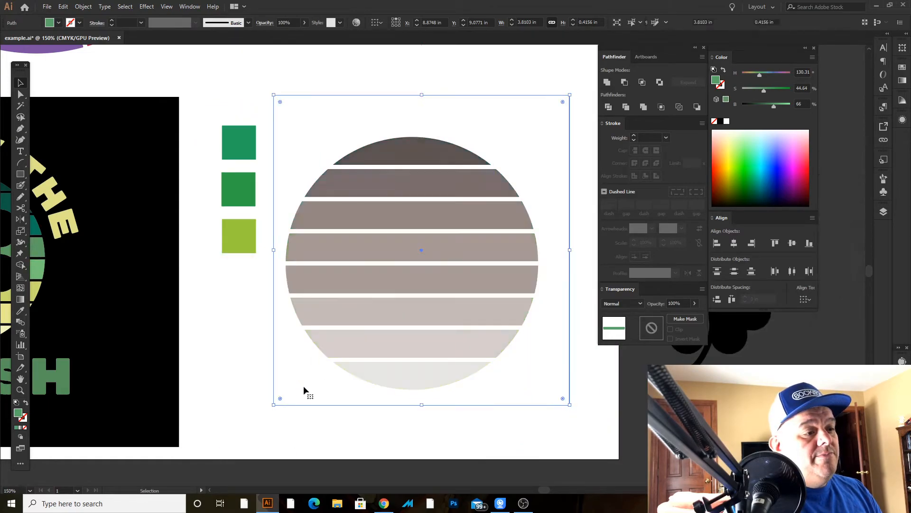
click(531, 425)
drag(376, 111, 664, 420)
drag(523, 266, 760, 279)
Step: Set the fourth stripe's brightness to 66% and check its grayscale value with the Color-blend rectangle
click(383, 260)
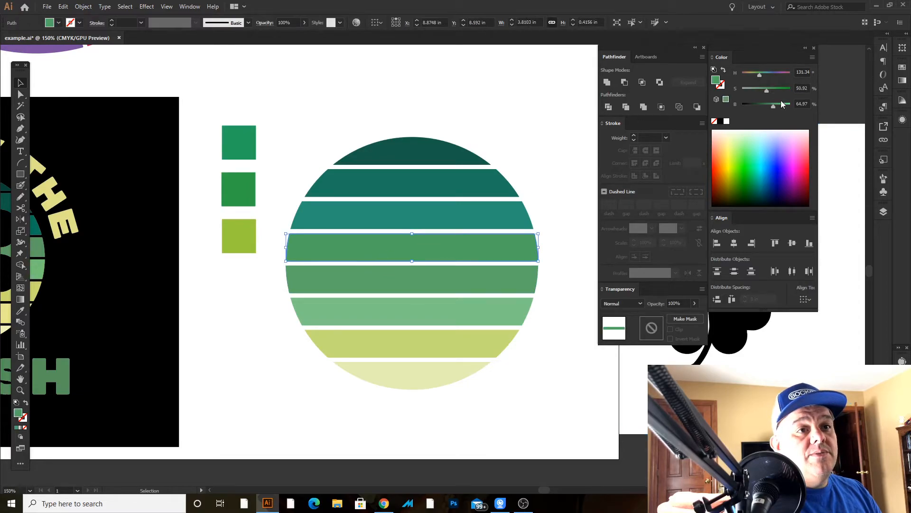
drag(769, 107, 773, 108)
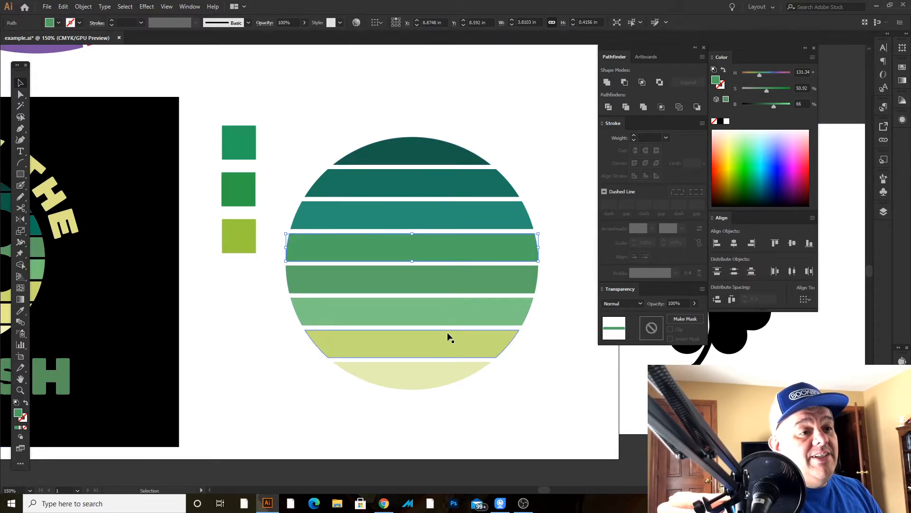
click(559, 458)
drag(681, 415, 342, 418)
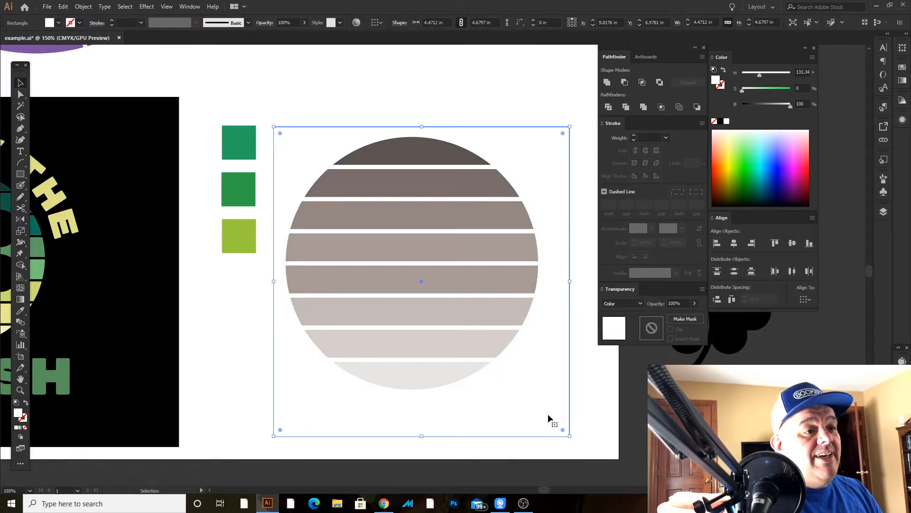
drag(523, 383, 616, 387)
Step: Set the fifth stripe to 42% saturation and 74% brightness, and recheck the stripes' grayscale values under the Color-blend rectangle
click(407, 278)
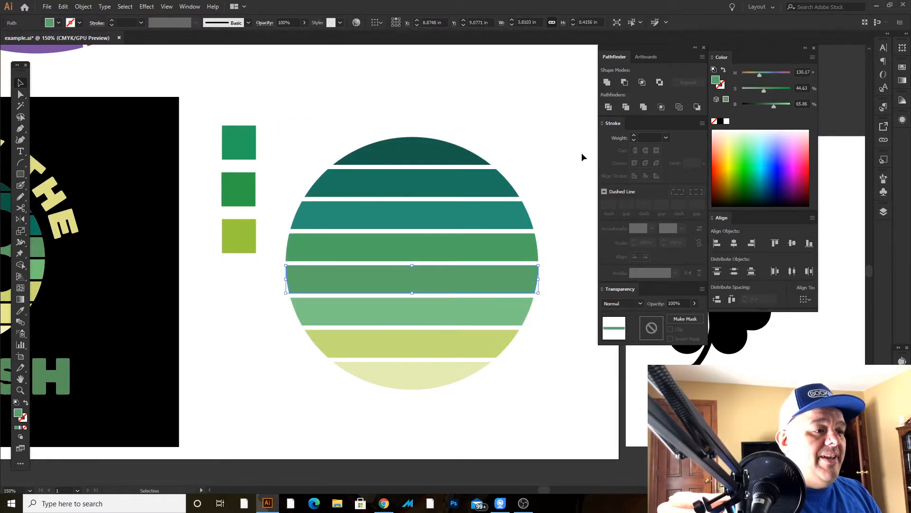
drag(781, 104, 778, 105)
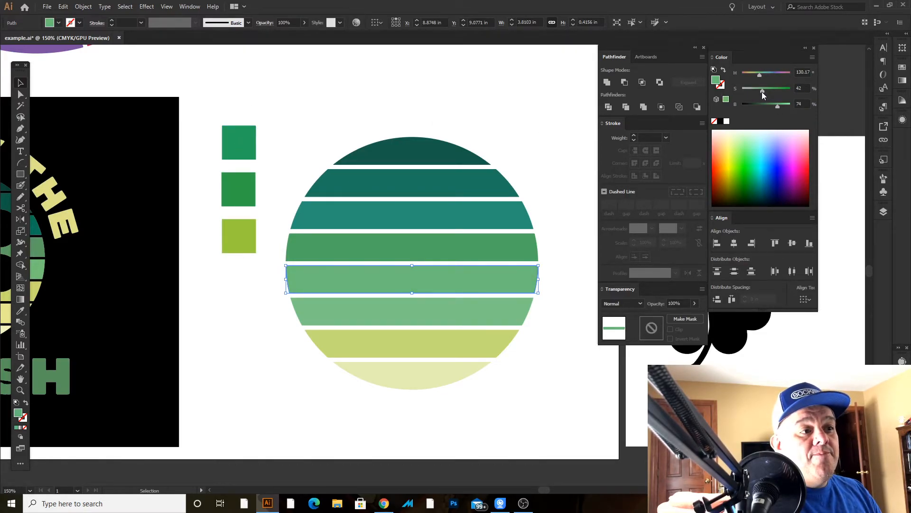
drag(660, 409, 379, 400)
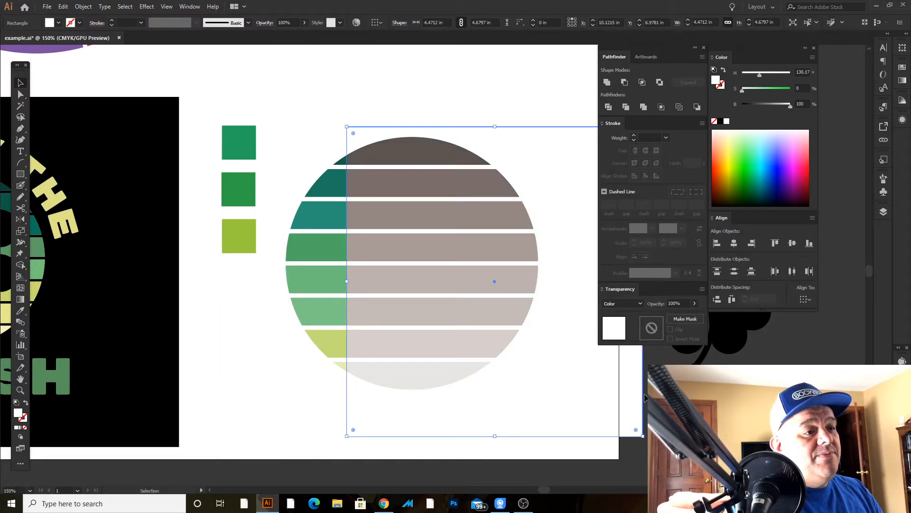
drag(575, 377, 812, 410)
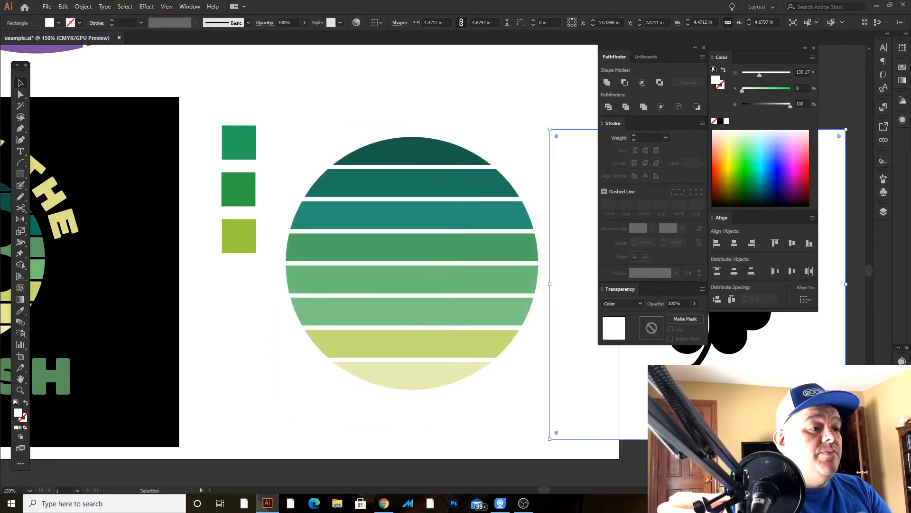
Step: Delete the Color-blend rectangle and move the three green swatches up and to the right, clear of the striped circle
key(Delete)
drag(421, 352, 573, 342)
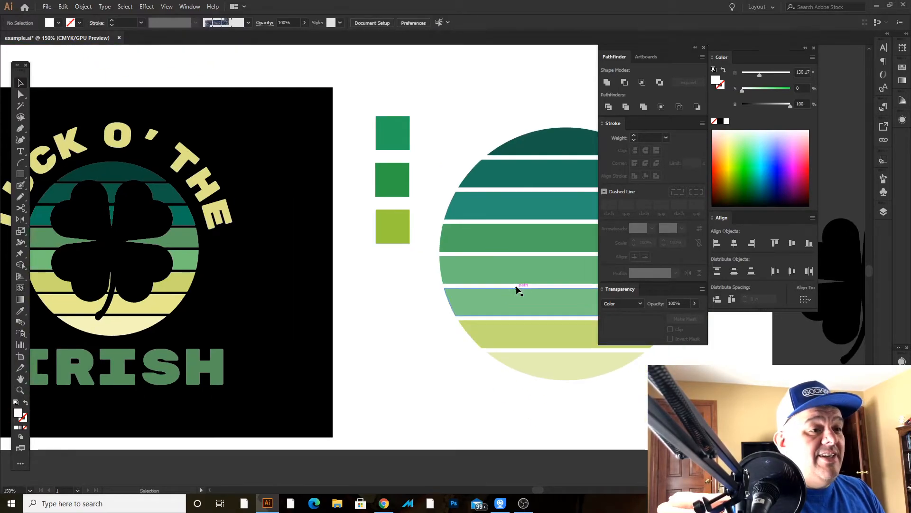
scroll(411, 258, down, 3)
drag(351, 156, 306, 250)
drag(317, 249, 542, 117)
click(412, 159)
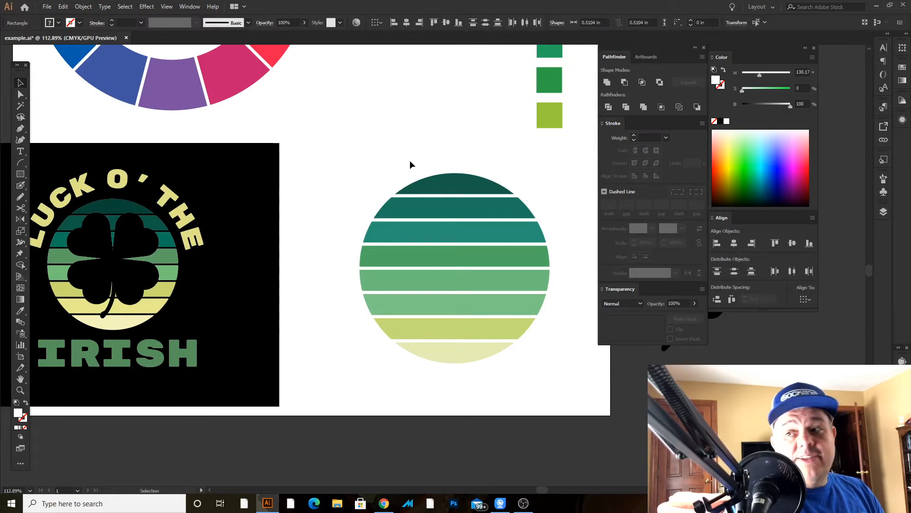
Step: Draw a rectangle about 6.3 by 5.77 in over the striped circle and fill it with black
click(20, 175)
drag(328, 143, 611, 416)
drag(327, 142, 297, 127)
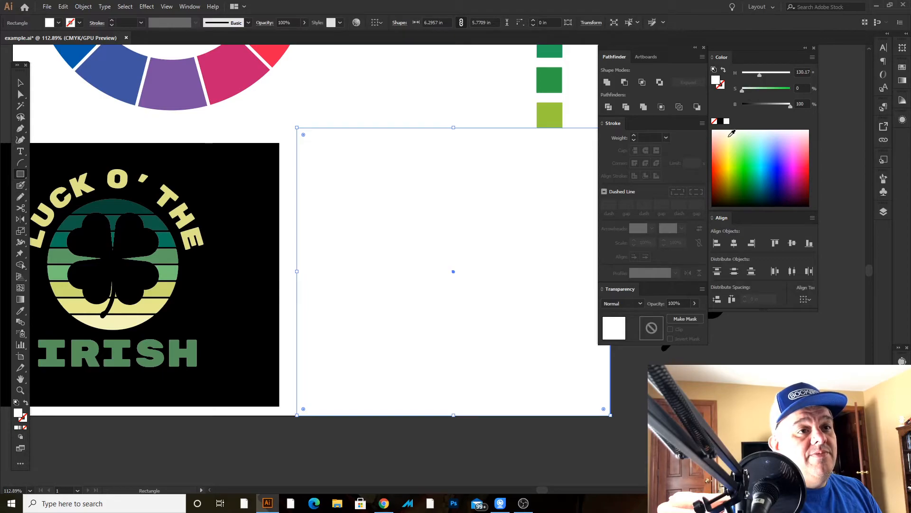
click(720, 123)
Step: Send the black rectangle to the back and lock it
click(85, 6)
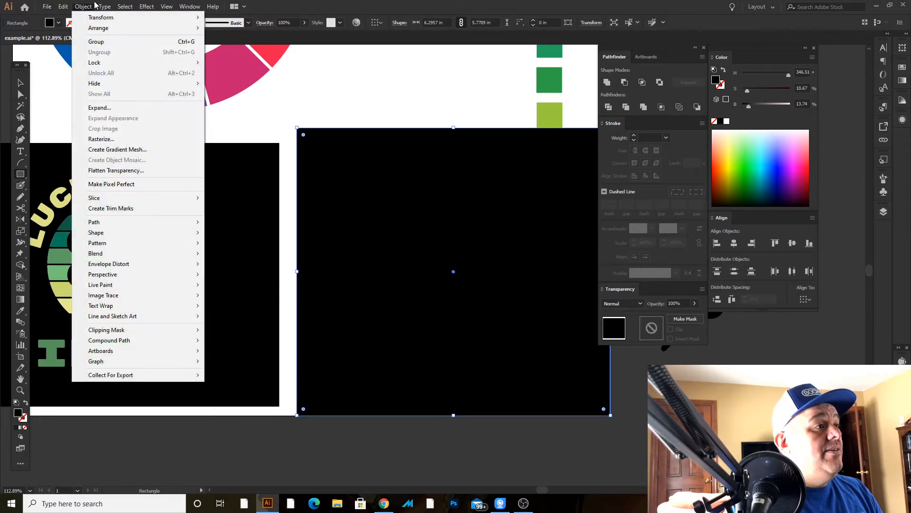
mouse_move(97, 28)
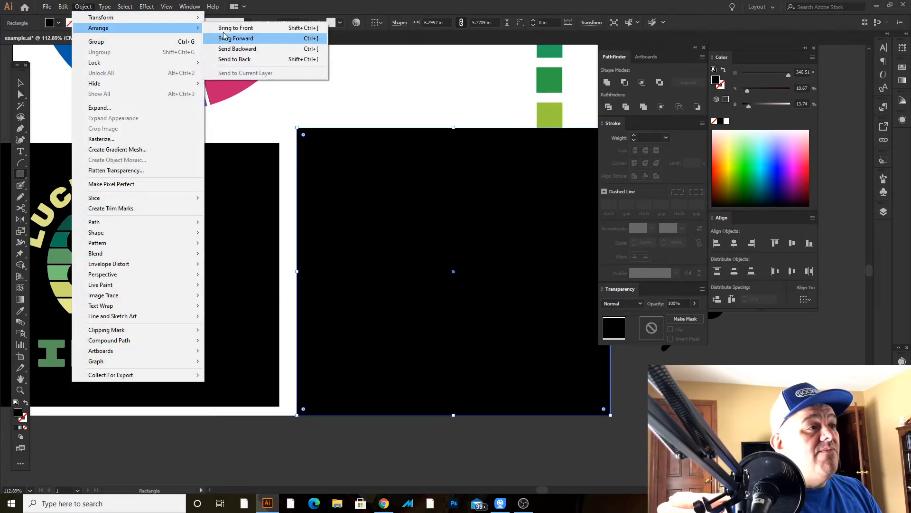
click(267, 59)
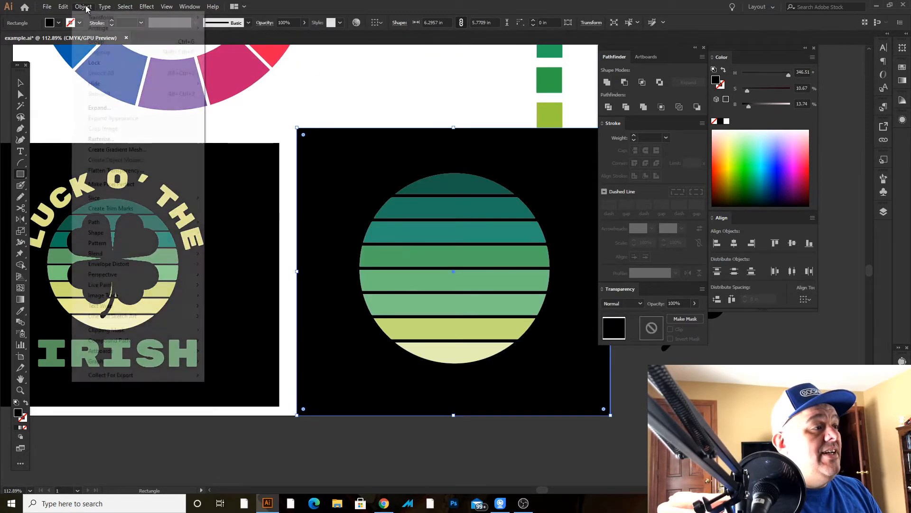
click(85, 7)
mouse_move(120, 63)
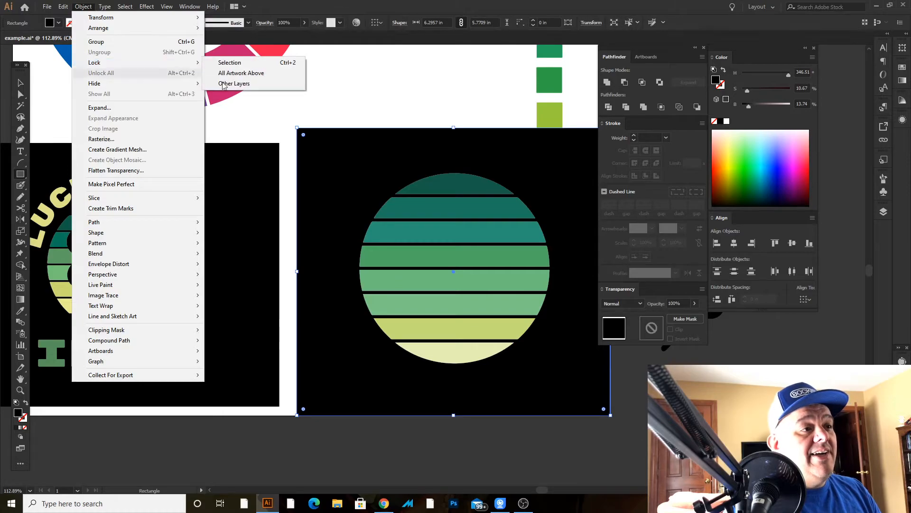
click(250, 64)
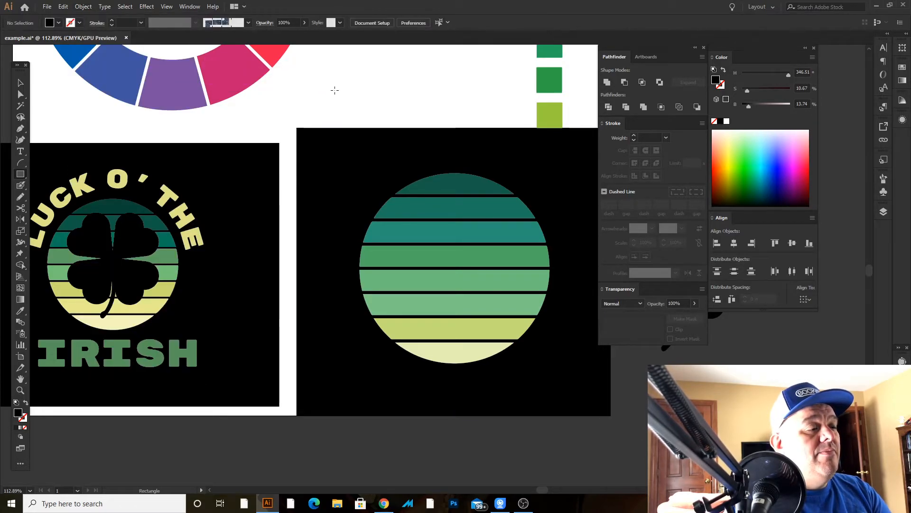
Step: Hide the panels and move the black four-leaf clover onto the middle of the striped circle
key(v)
drag(352, 142, 317, 224)
drag(344, 153, 587, 426)
click(587, 426)
key(Tab)
drag(680, 357, 601, 371)
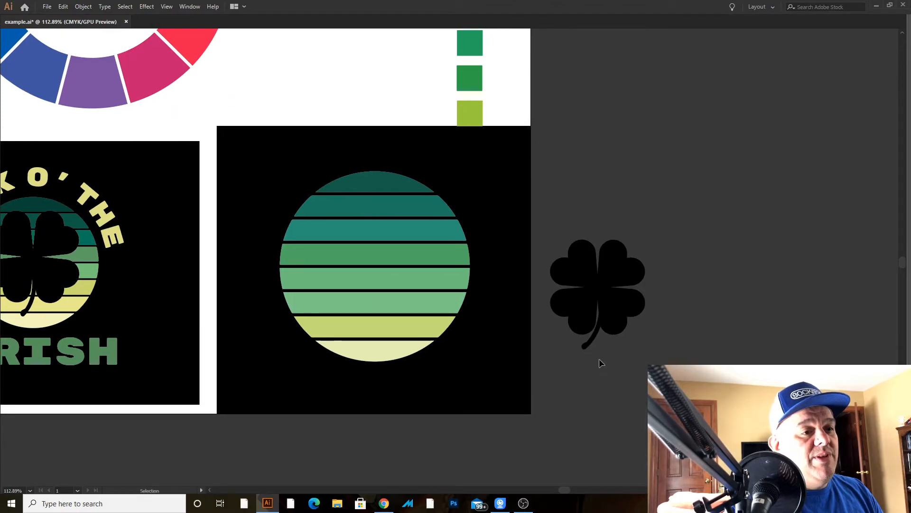
drag(616, 302, 378, 263)
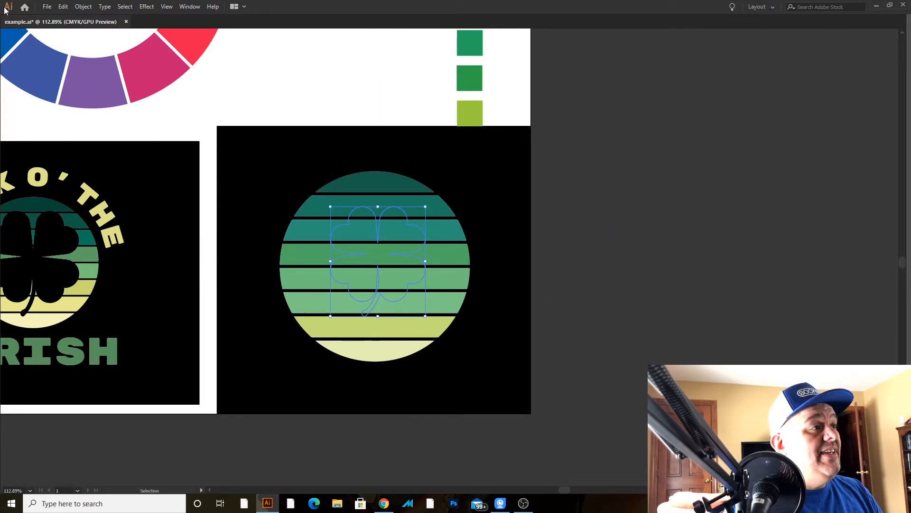
Step: Bring the clover to the front, above the stripes
click(83, 7)
mouse_move(93, 28)
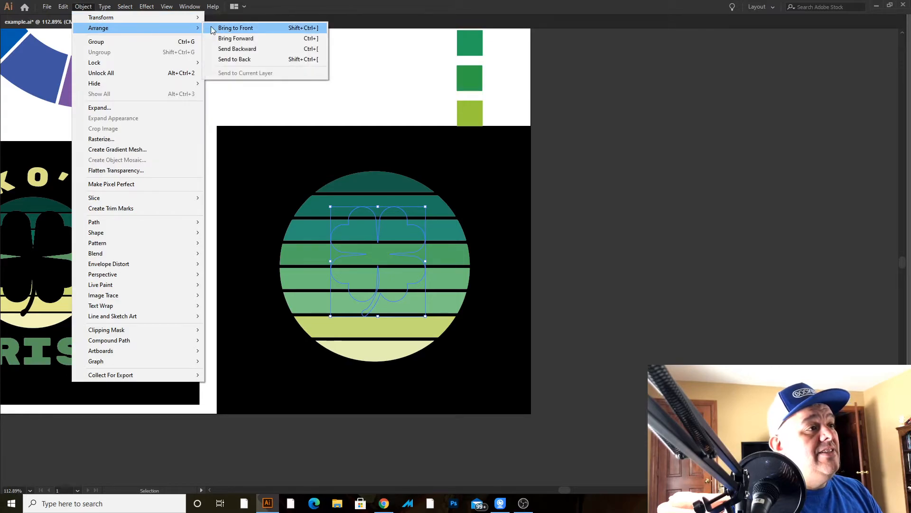
click(256, 29)
Step: Enlarge the clover proportionally so that it nearly spans the striped circle, as in the reference artwork
drag(480, 288, 648, 258)
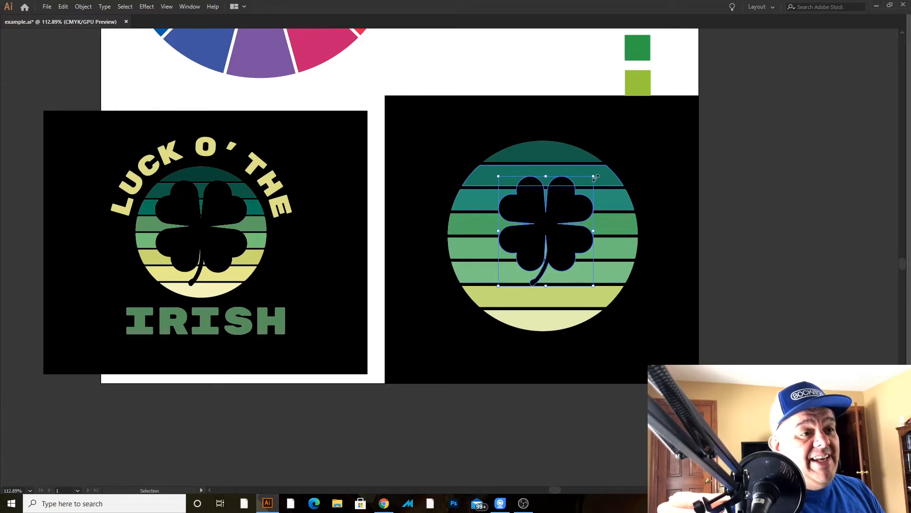
drag(595, 178, 736, 199)
key(ctrl+z)
drag(596, 177, 582, 205)
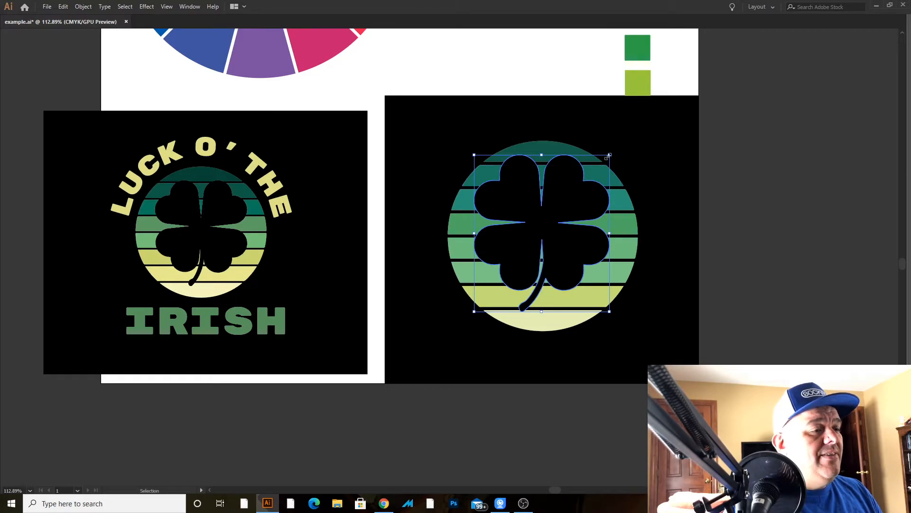
drag(612, 155, 614, 152)
click(696, 160)
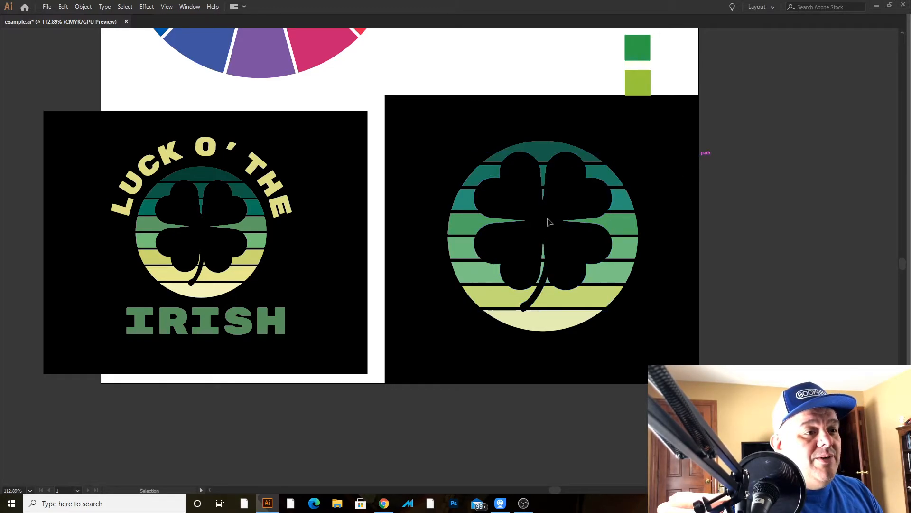
ctrl+click(543, 185)
drag(517, 228, 541, 162)
ctrl+click(489, 242)
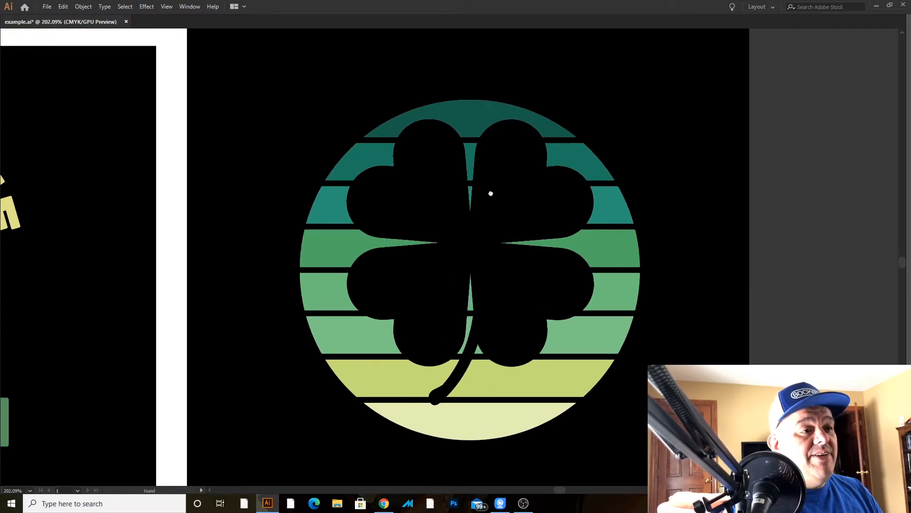
Step: Move the clover down until its upper leaves sit just below the second stripe's top edge
drag(488, 191, 534, 204)
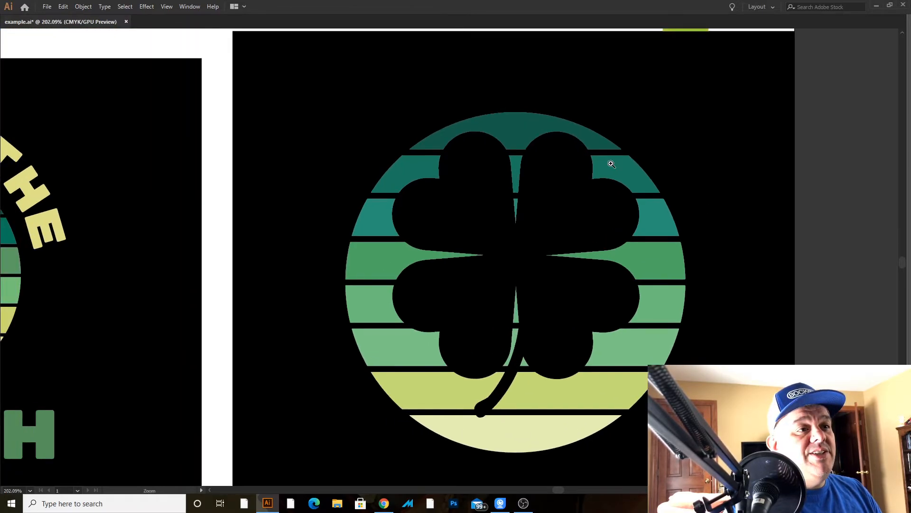
ctrl+click(529, 153)
drag(557, 181, 561, 241)
drag(582, 147, 759, 182)
drag(514, 217, 519, 197)
click(605, 176)
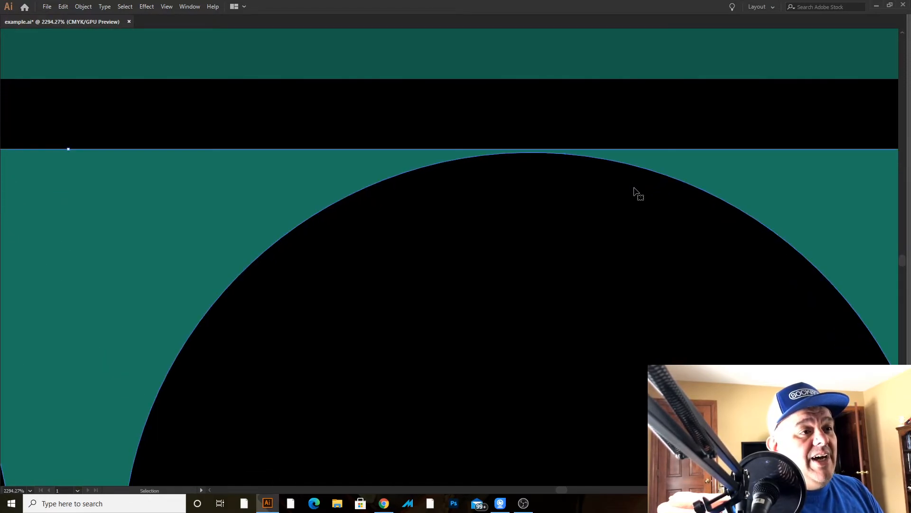
drag(598, 215, 600, 212)
drag(621, 270, 474, 168)
drag(565, 251, 522, 239)
click(797, 267)
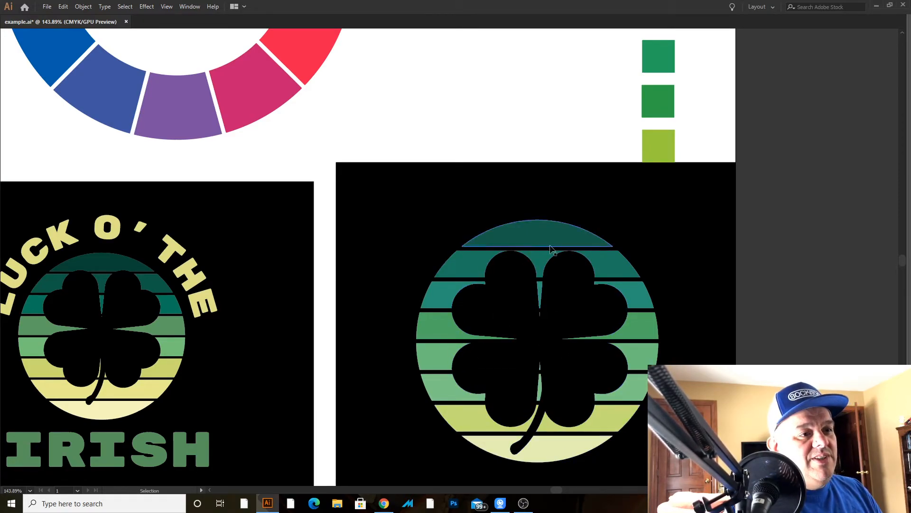
Step: Fine-tune the clover's height so its leaf tops meet the second stripe's top edge exactly
mouse_move(518, 276)
mouse_down()
mouse_move(516, 293)
mouse_move(531, 272)
mouse_up()
key(z)
drag(507, 225, 636, 327)
key(v)
drag(537, 359, 675, 331)
key(space)
key(ctrl+space)
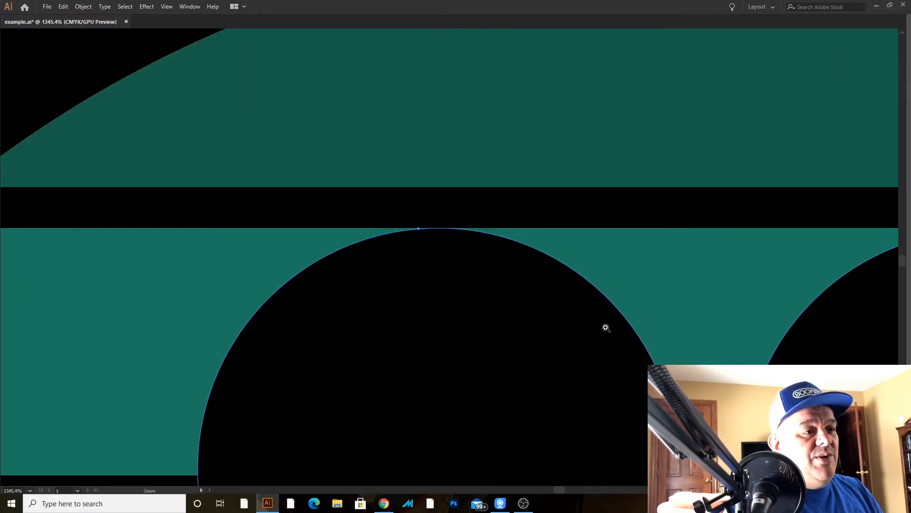
drag(606, 328, 633, 334)
drag(572, 335, 494, 281)
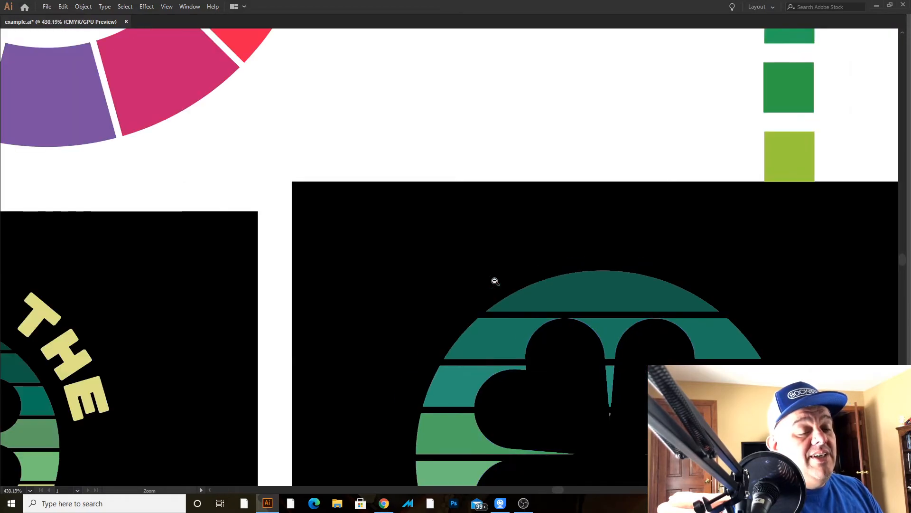
Step: Move the clover back up so its upper leaves slightly overlap the darkest stripe
key(space)
drag(606, 340, 474, 240)
key(ctrl+space)
drag(501, 290, 485, 290)
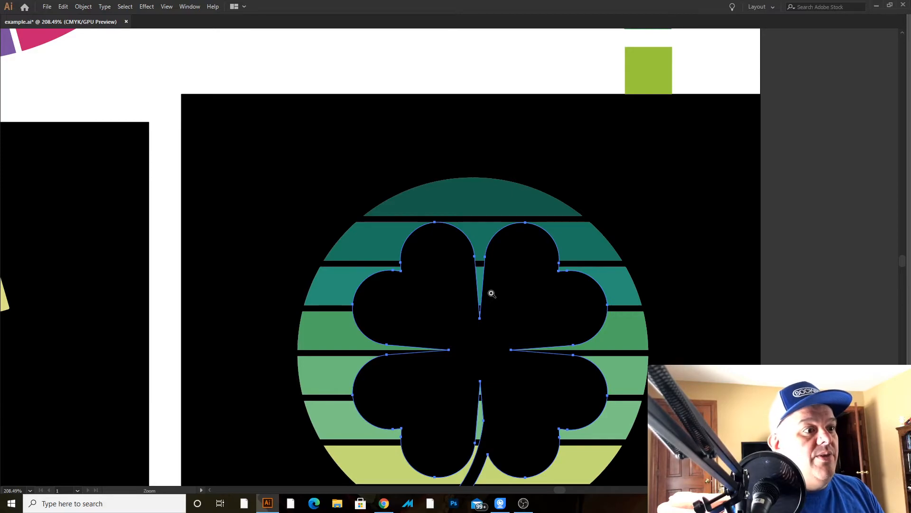
drag(530, 337, 500, 253)
key(ctrl+space)
click(488, 263)
drag(494, 213, 488, 186)
key(ctrl+space)
click(607, 217)
drag(616, 272, 408, 158)
click(689, 246)
Step: Align the clover and the striped circle on their horizontal centers, then deselect them
drag(625, 203, 397, 403)
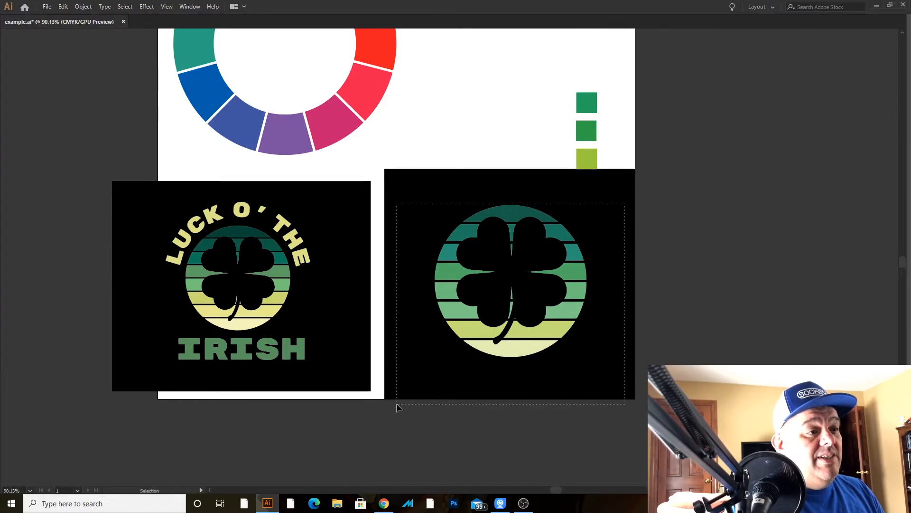
key(Tab)
click(407, 24)
click(690, 435)
Step: Examine the recreated circle and clover beside the reference artwork with its curved lettering
key(space)
drag(691, 435, 640, 416)
key(z)
drag(552, 298, 572, 299)
key(space)
drag(516, 301, 558, 307)
drag(492, 286, 502, 287)
key(space)
drag(461, 287, 632, 289)
drag(391, 281, 252, 293)
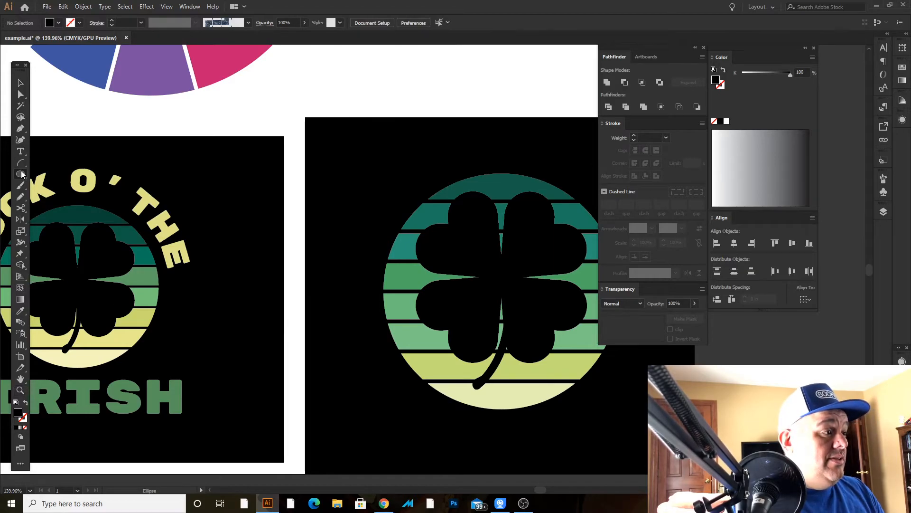
Step: Draw a circle outward from the middle of the striped circle, filled with the fourth stripe's green
drag(22, 174, 38, 198)
key(Tab)
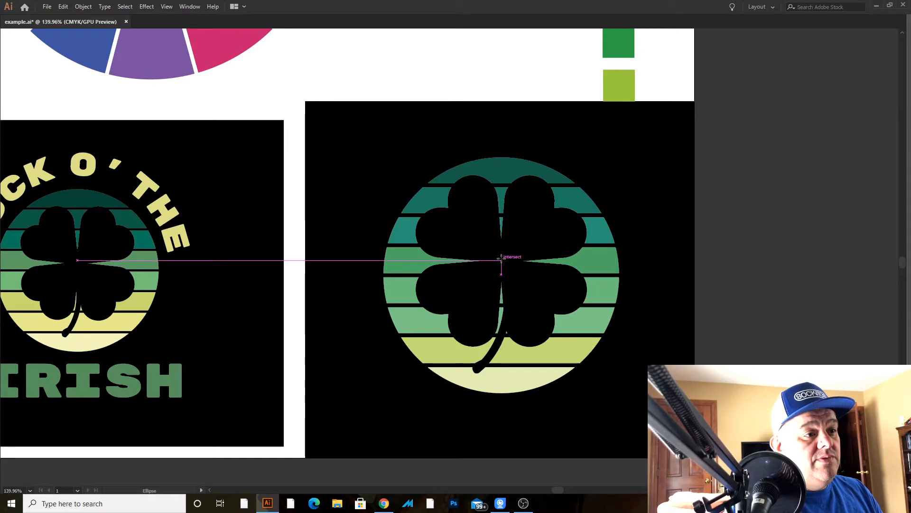
key(v)
click(593, 267)
scroll(898, 309, down, 5)
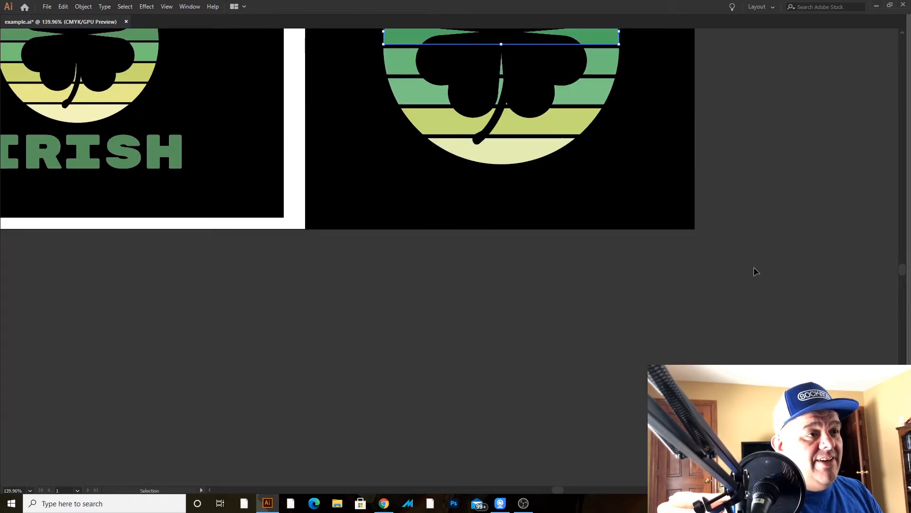
scroll(757, 270, up, 4)
click(785, 307)
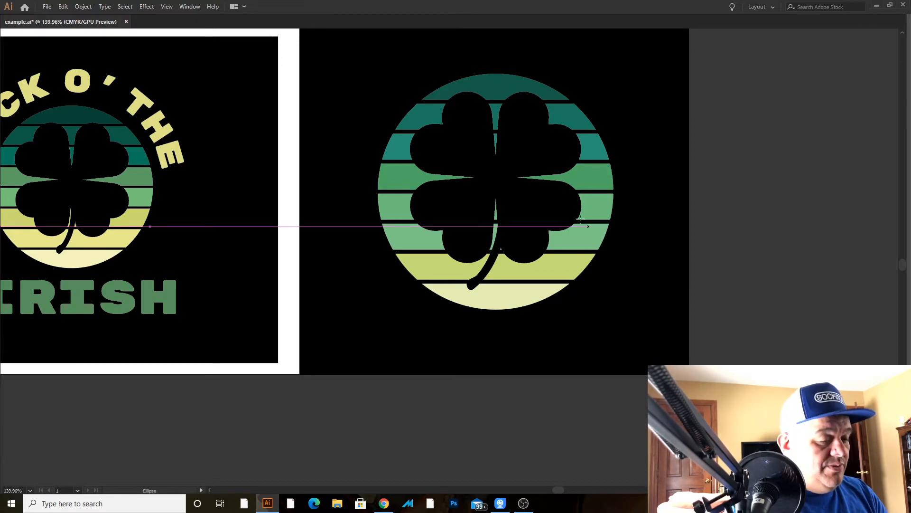
key(l)
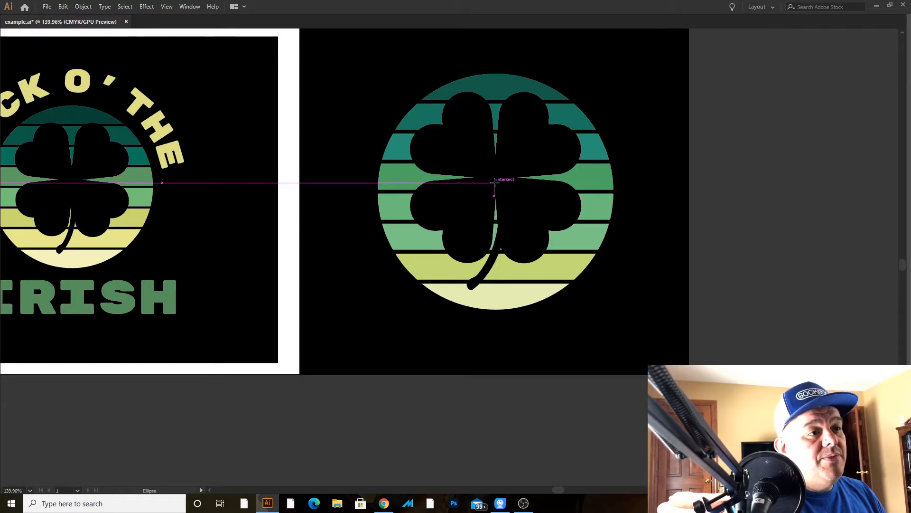
drag(495, 182, 591, 108)
Step: Center the green circle over the striped circle and enlarge it to about 4.26 in across
key(v)
drag(542, 191, 543, 198)
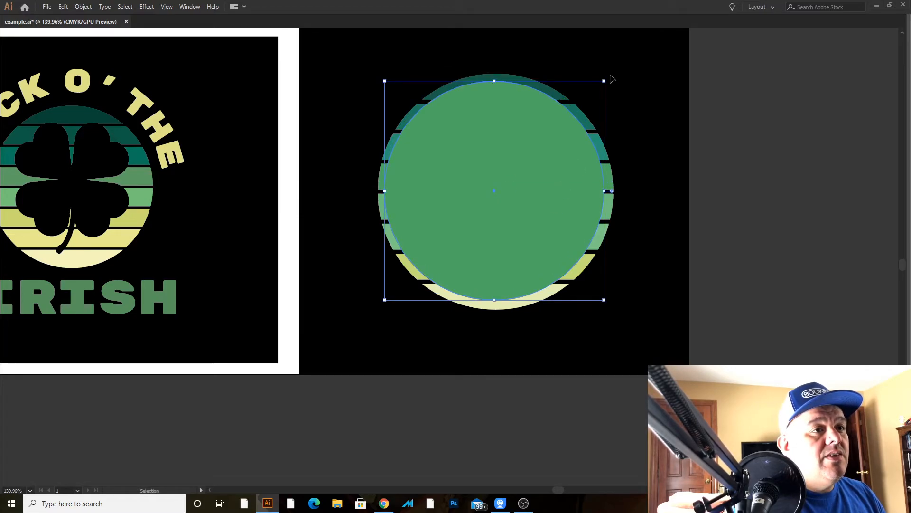
drag(604, 82, 627, 59)
Step: Swap the large circle's fill and stroke so only a green outline surrounds the stripes
key(Tab)
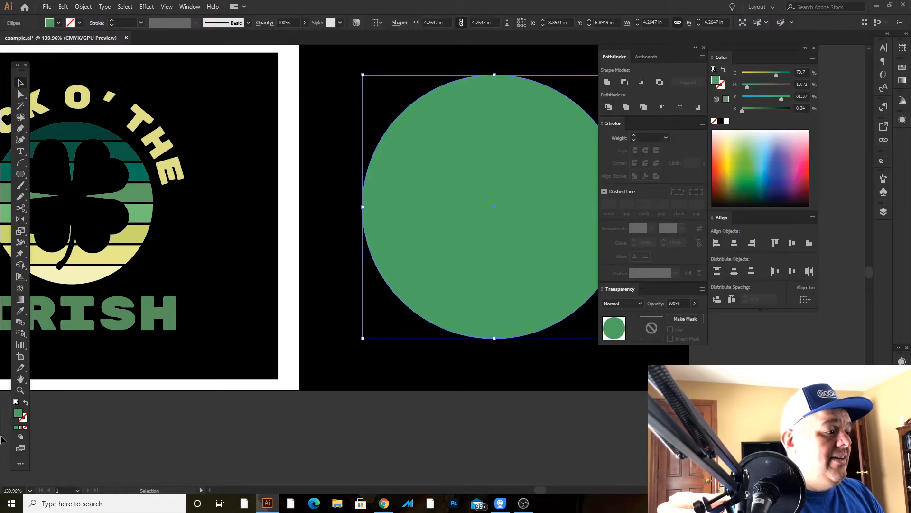
click(25, 403)
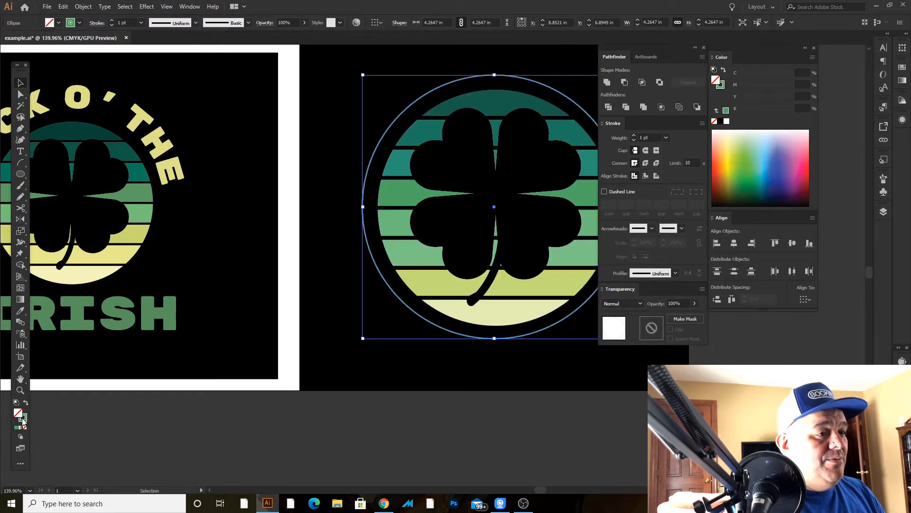
key(Tab)
key(Tab)
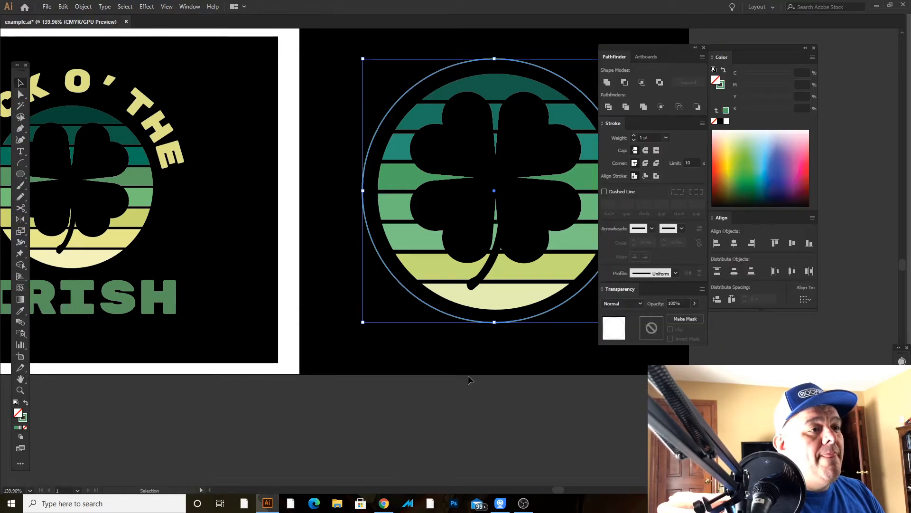
click(428, 449)
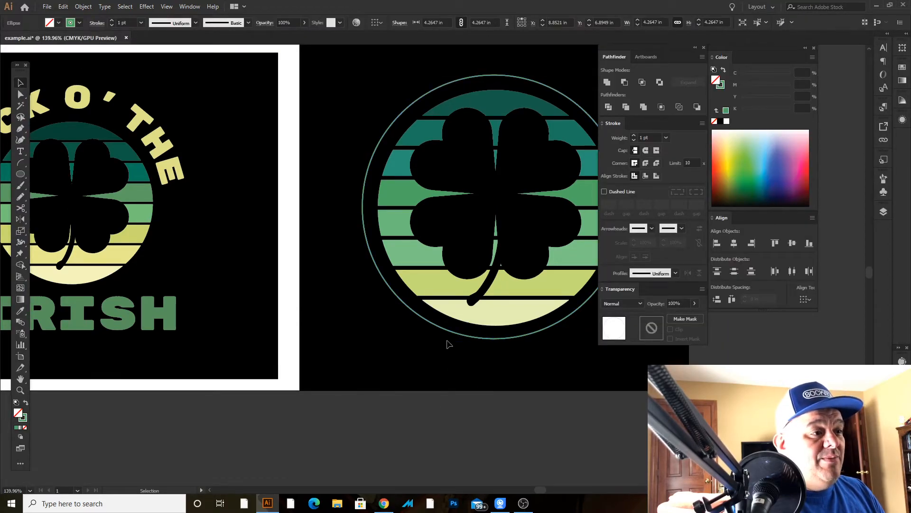
Step: Cut the outline circle at its left and right anchor points with Scissors and delete its lower half
click(455, 335)
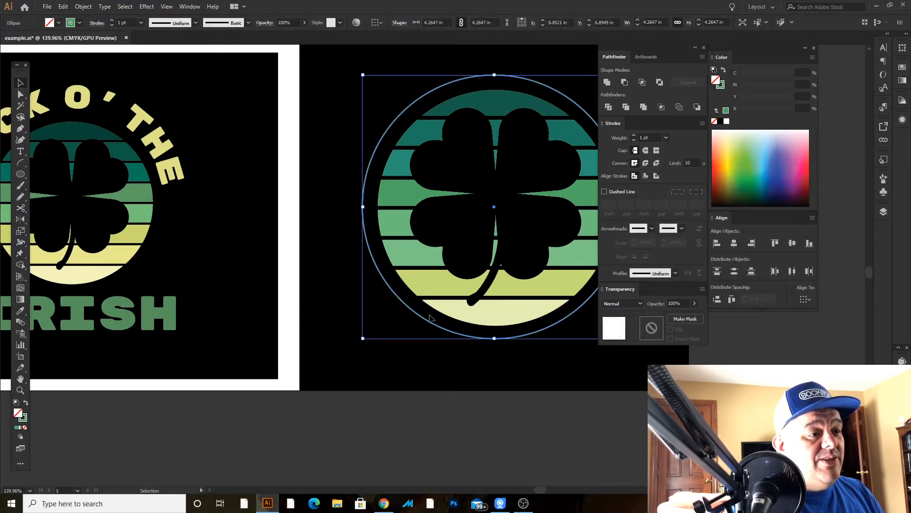
click(19, 211)
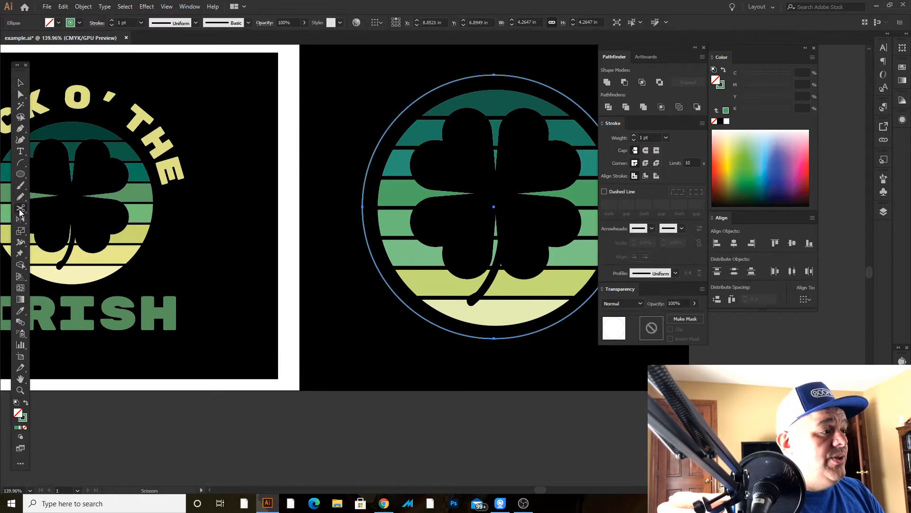
click(362, 207)
key(Tab)
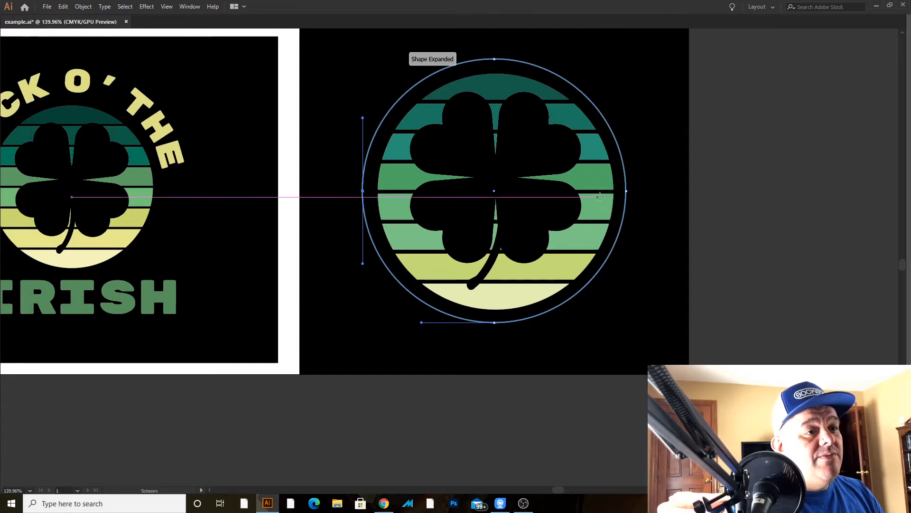
click(625, 190)
key(v)
click(709, 239)
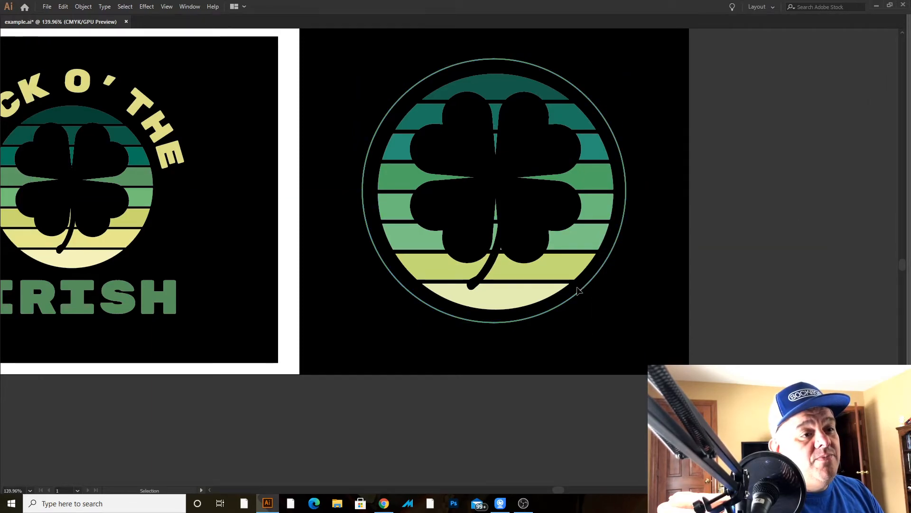
drag(580, 296, 702, 352)
key(Delete)
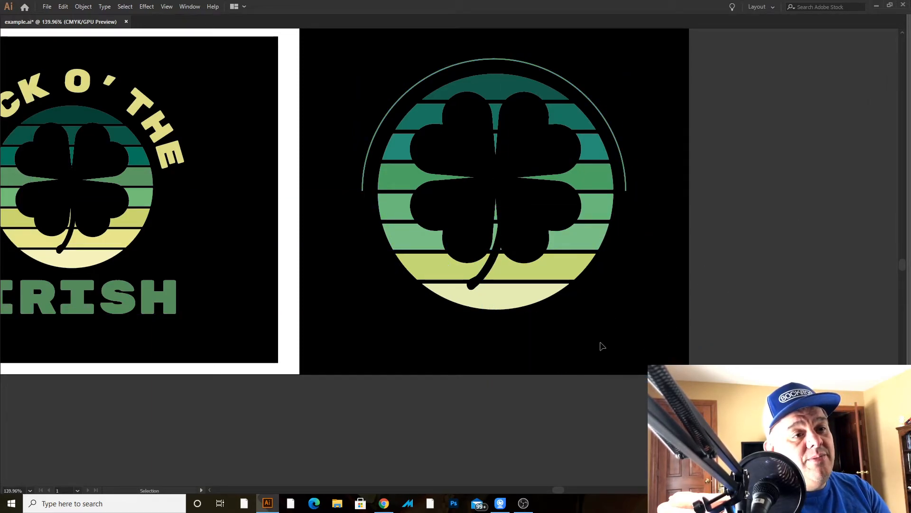
Step: Place center-aligned placeholder text along the arc and set its fill to white
key(Tab)
key(t)
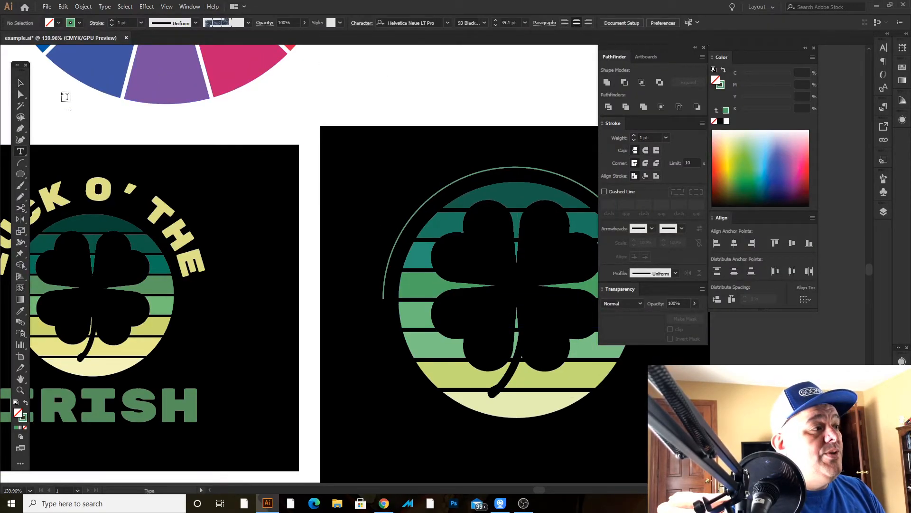
click(577, 22)
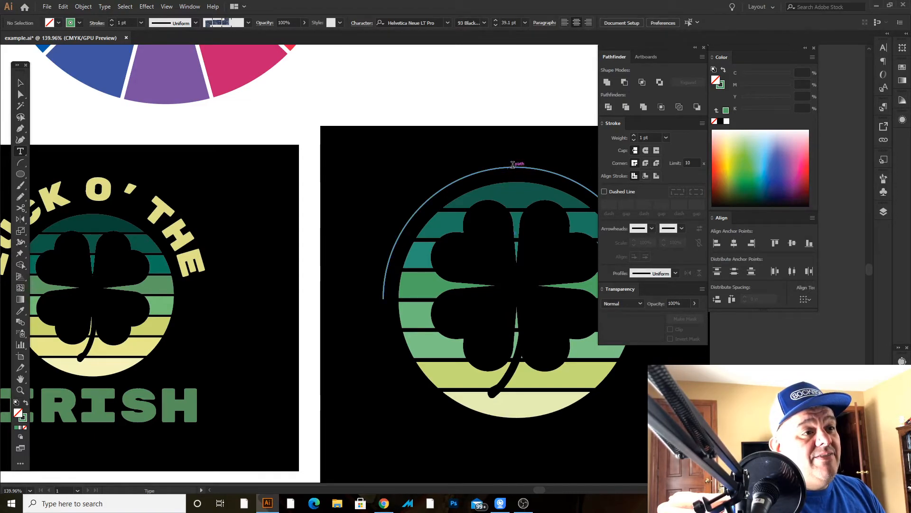
click(517, 164)
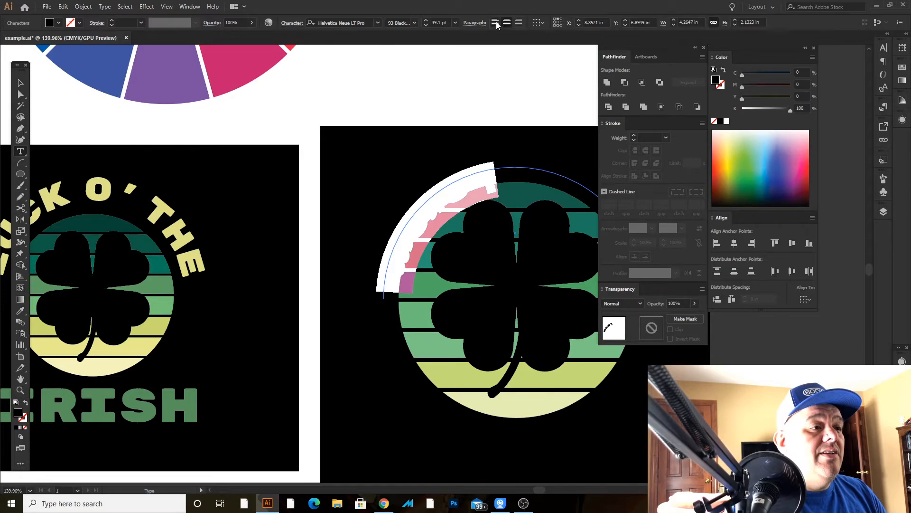
key(BackSpace)
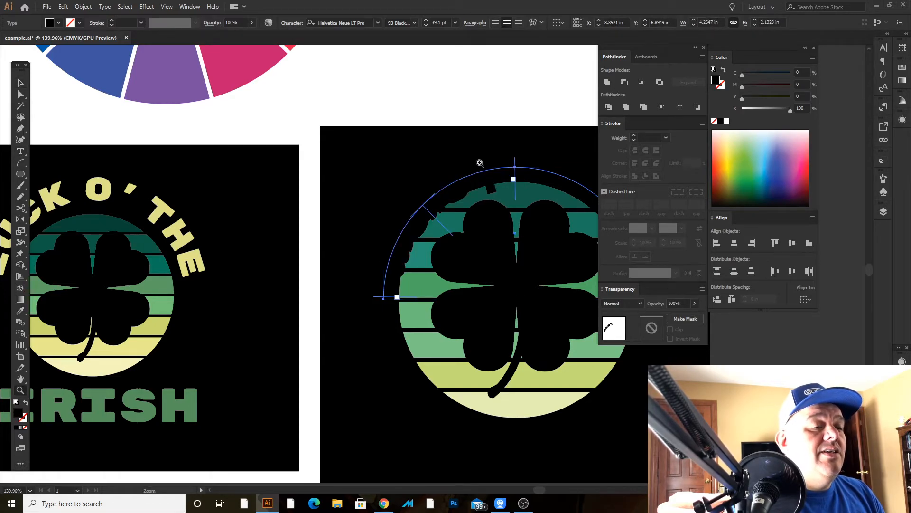
key(Escape)
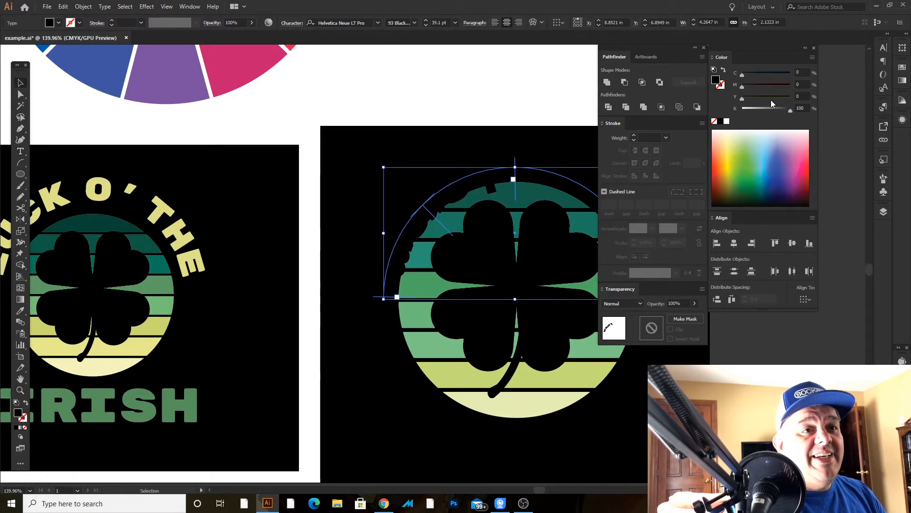
drag(777, 111, 738, 108)
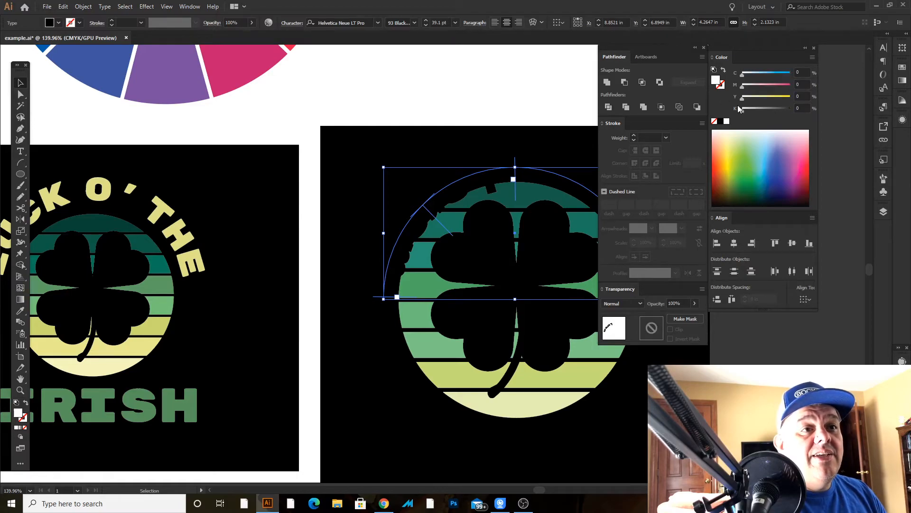
key(Tab)
Step: Flip the "Lorem" text to the outside of the arc and center it above the striped circle
key(z)
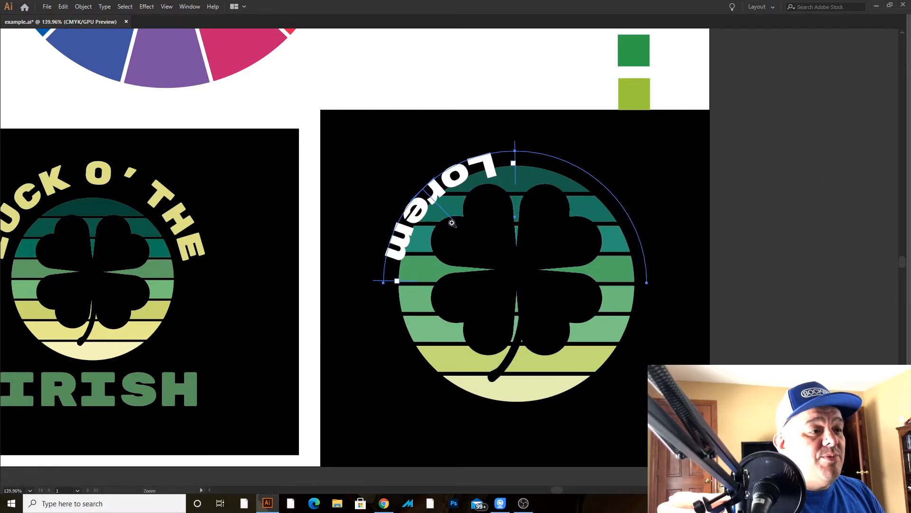
drag(431, 207, 525, 246)
key(v)
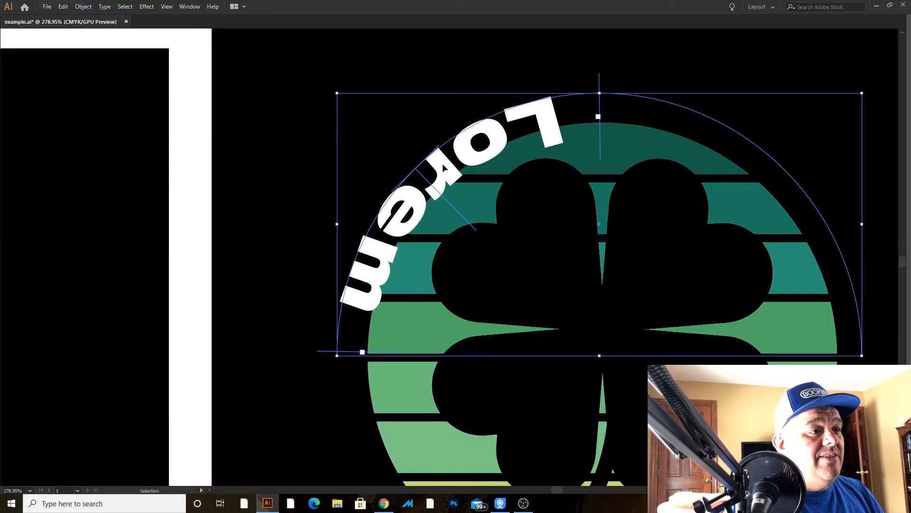
key(Tab)
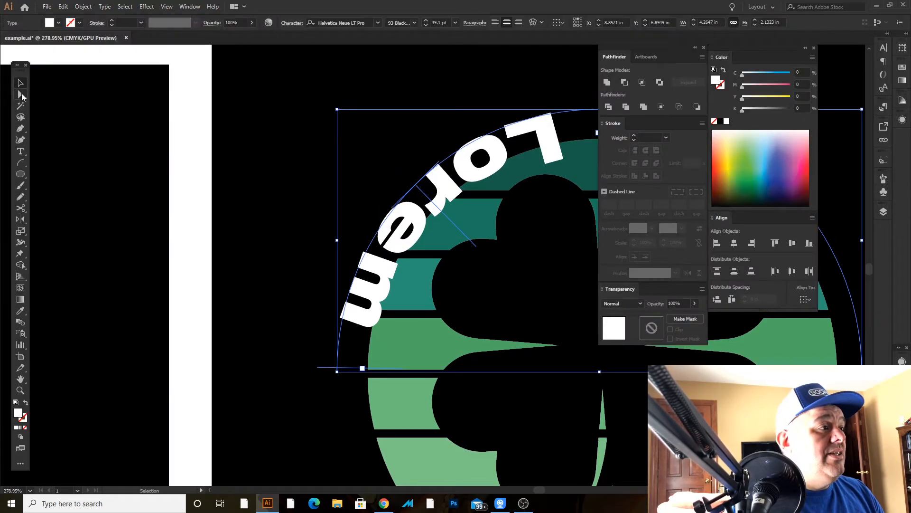
click(22, 97)
key(Tab)
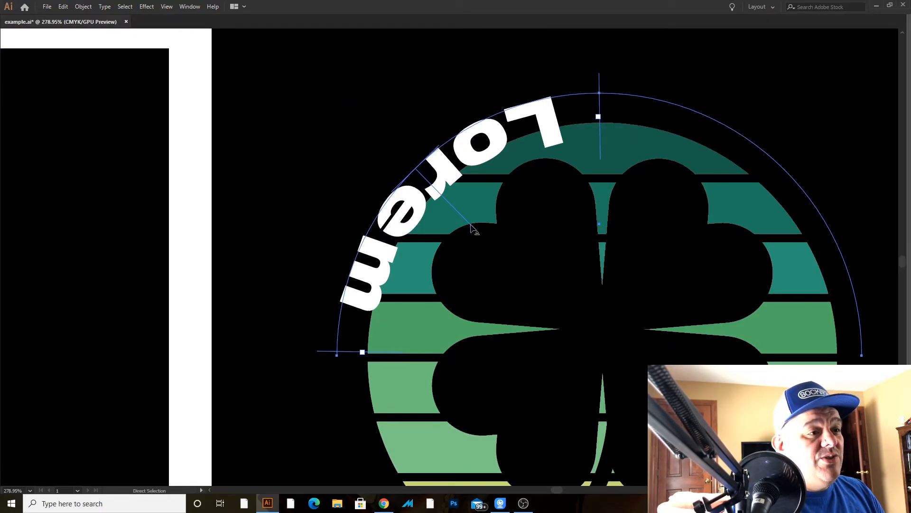
drag(490, 218, 663, 271)
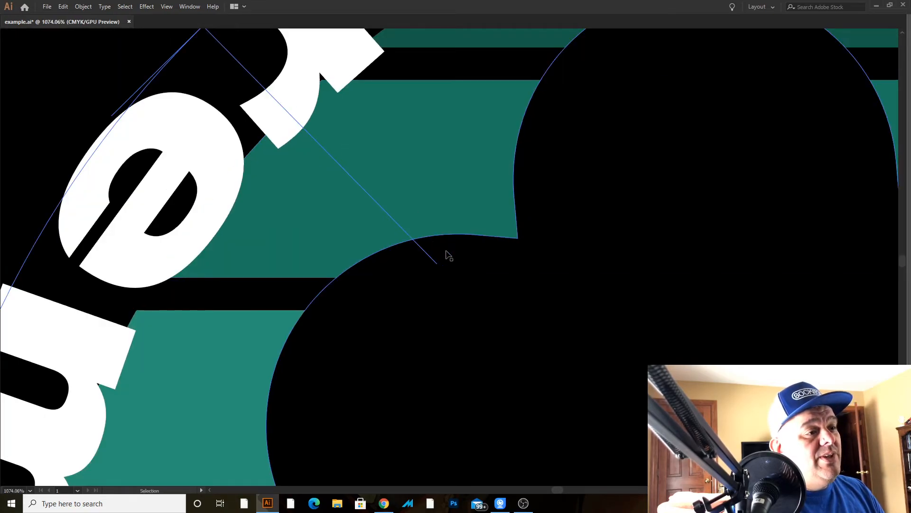
drag(515, 215, 410, 153)
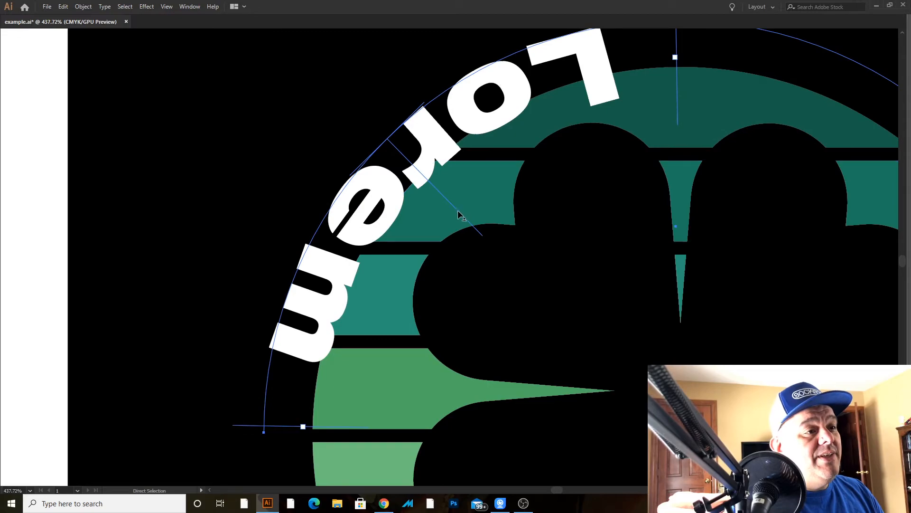
drag(457, 214, 676, 74)
drag(725, 141, 475, 142)
key(v)
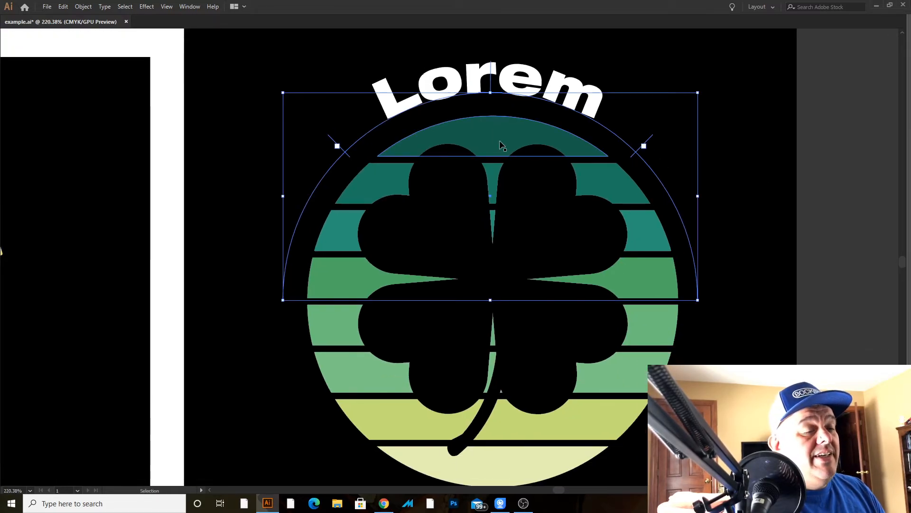
Step: Extend the curved text's start and end brackets to the two lower ends of the arc
click(850, 150)
click(347, 155)
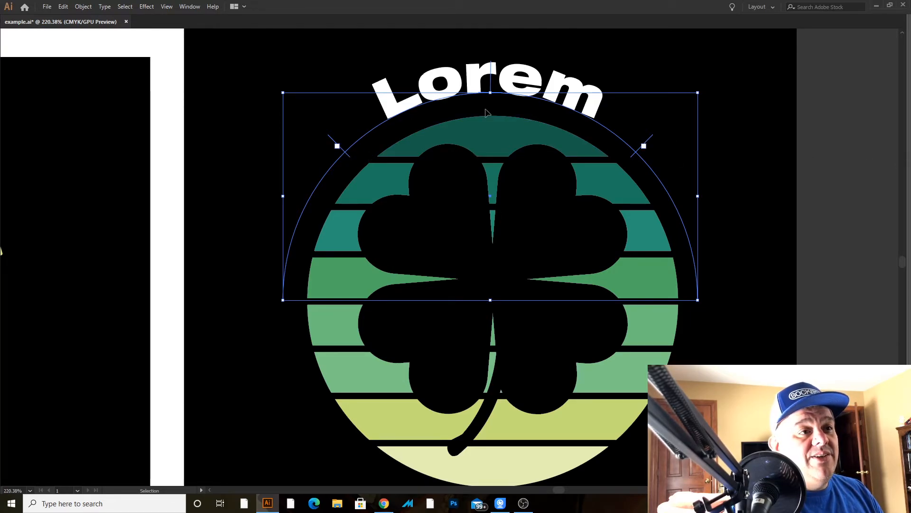
key(a)
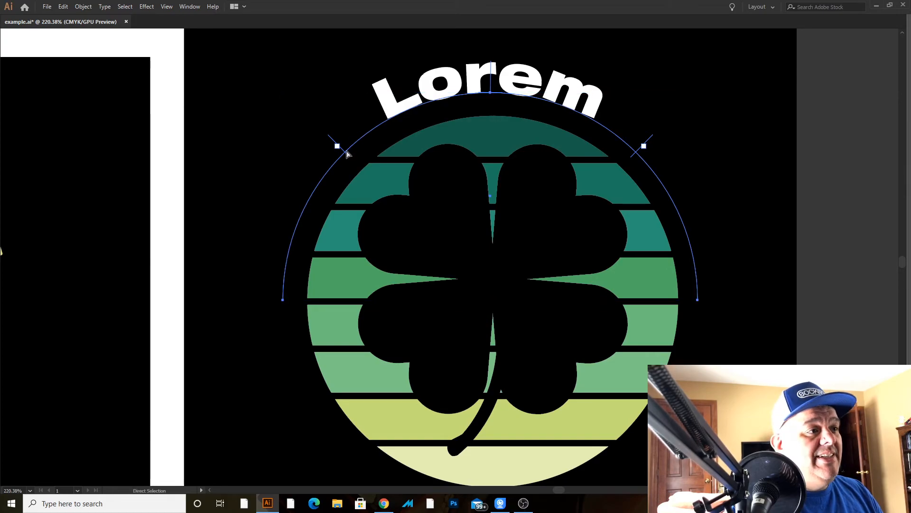
key(Tab)
drag(346, 173, 274, 315)
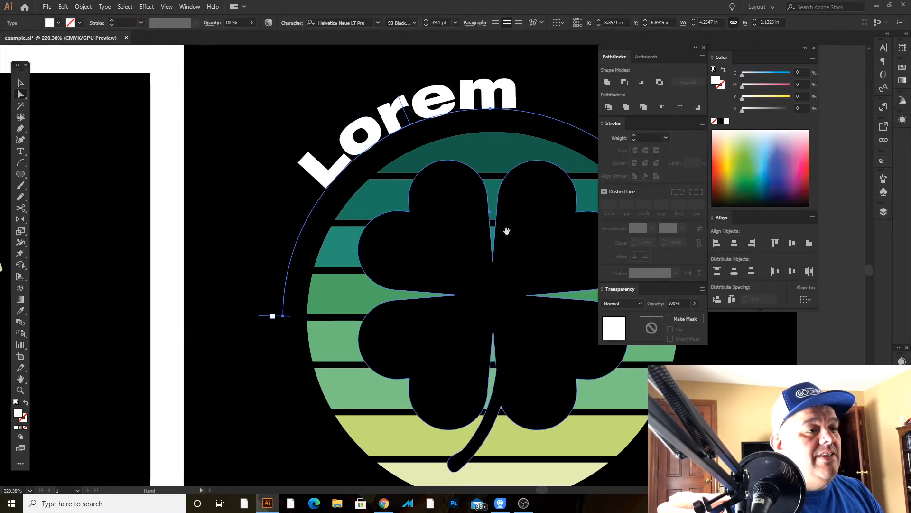
drag(521, 231, 372, 212)
drag(499, 141, 485, 289)
drag(355, 103, 499, 167)
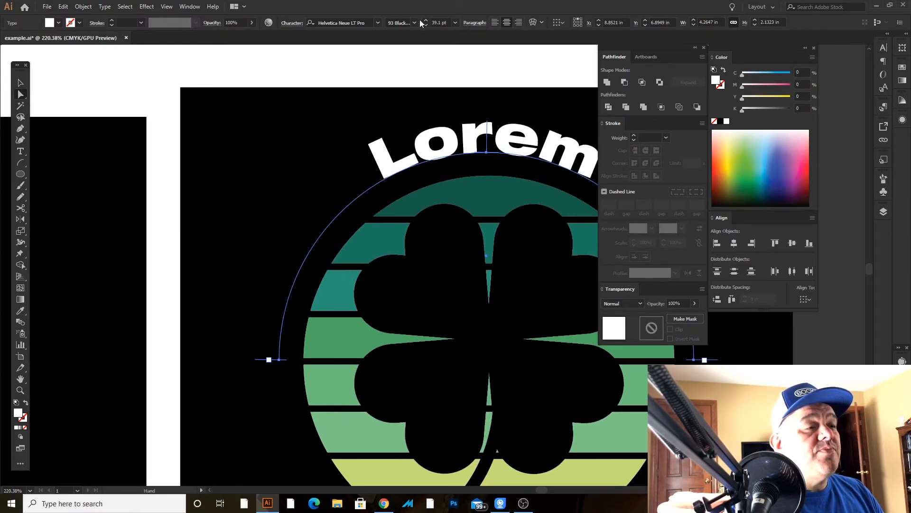
Step: Set the curved text's font to Rubik Mono One Regular and replace its wording with "LUCK O' THE"
click(378, 23)
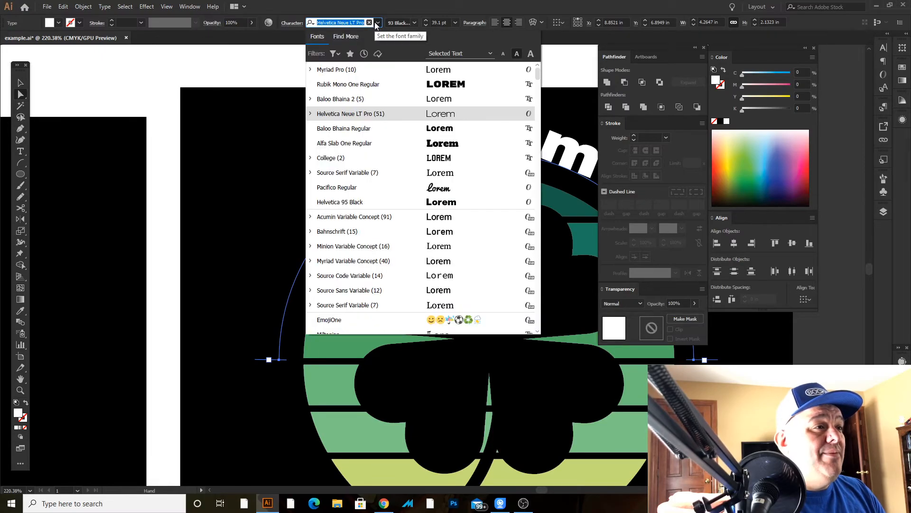
click(374, 86)
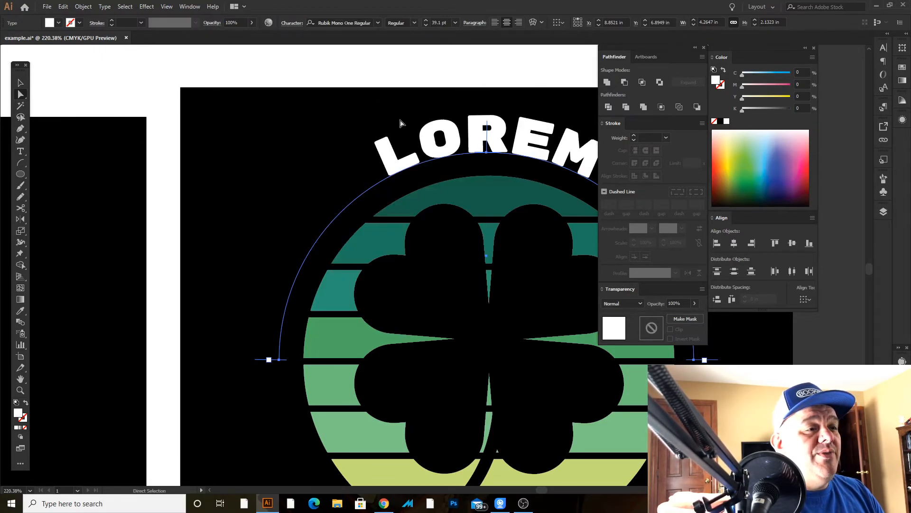
key(t)
double_click(465, 139)
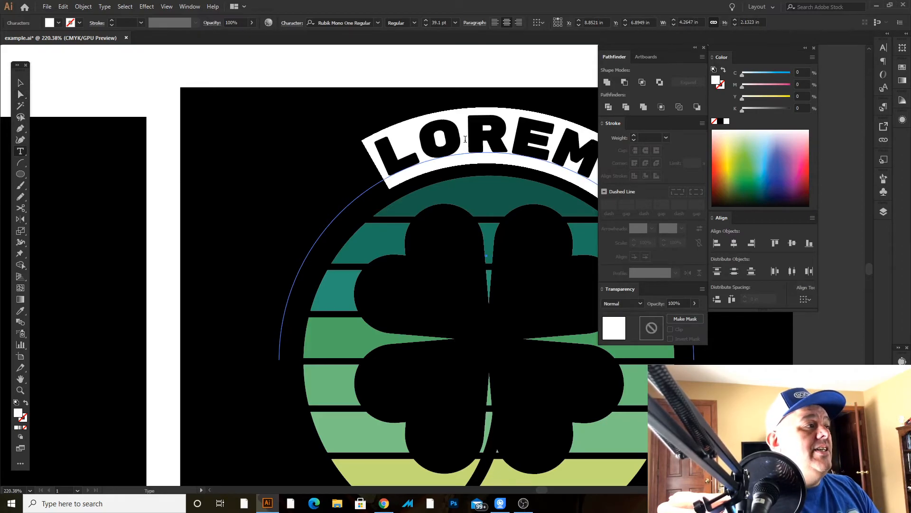
text(LUCK)
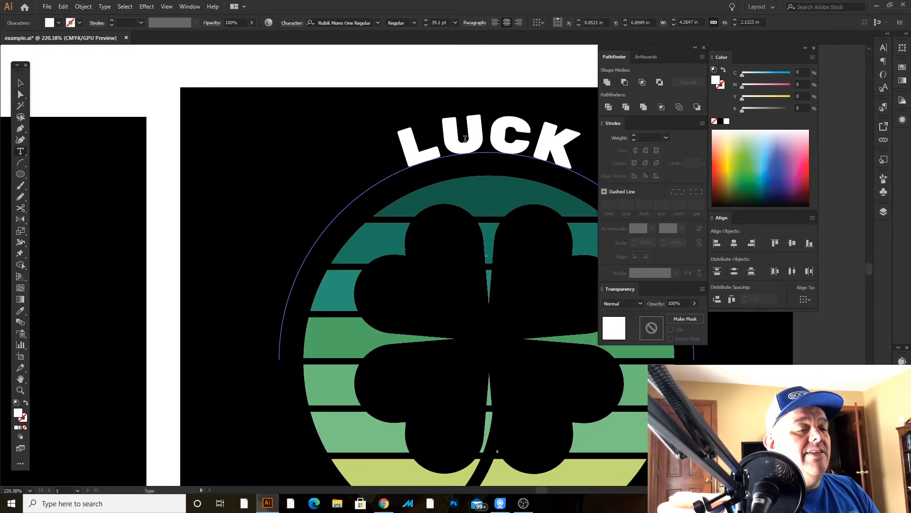
text( O;)
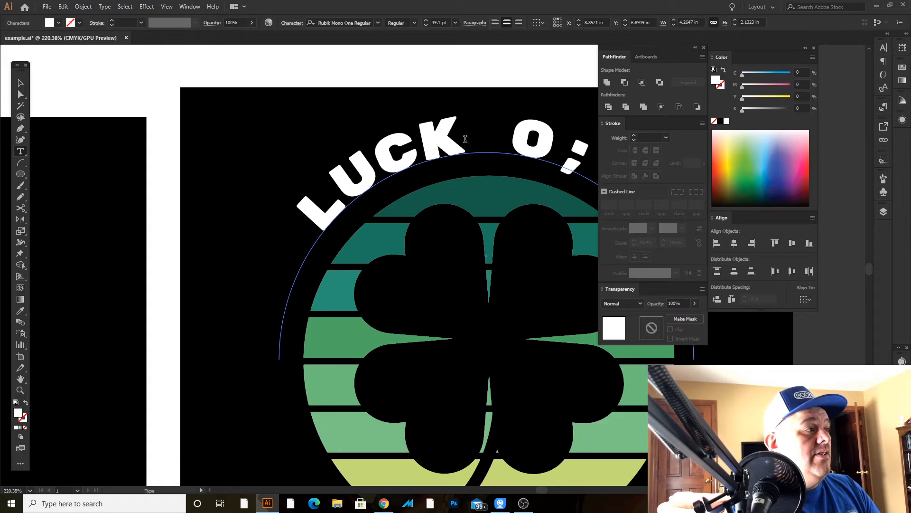
key(BackSpace)
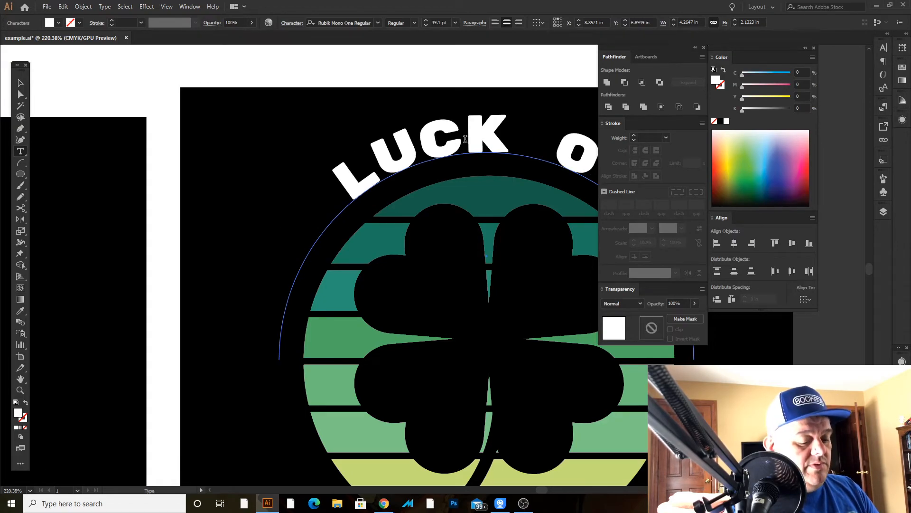
text(' TH)
key(BackSpace)
key(BackSpace)
key(BackSpace)
key(BackSpace)
key(BackSpace)
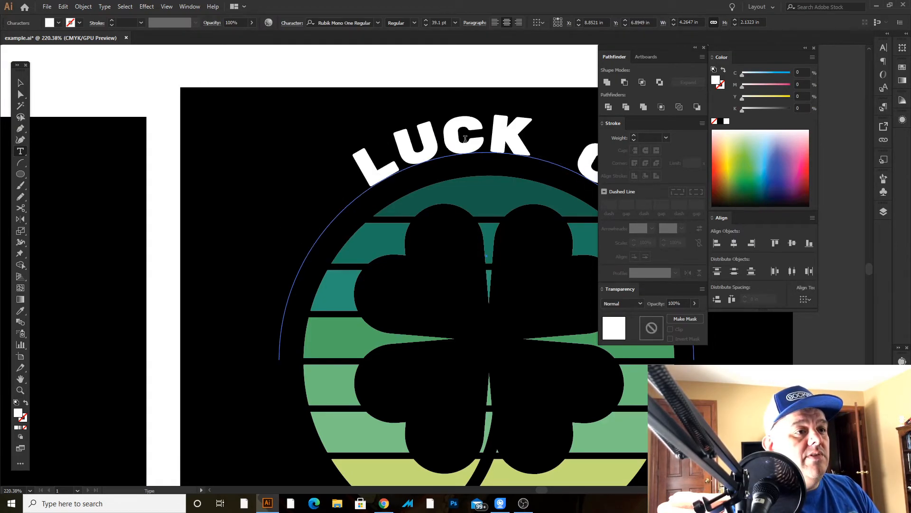
text(' THE)
key(Escape)
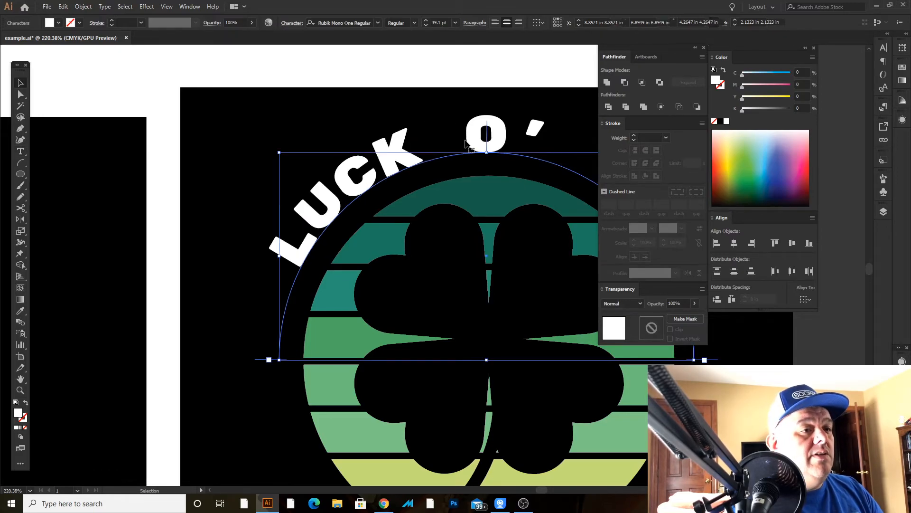
Step: Add a separate line of text reading "IRISH" on the black background below the striped circle
key(Tab)
drag(517, 122, 389, 116)
drag(580, 109, 480, 124)
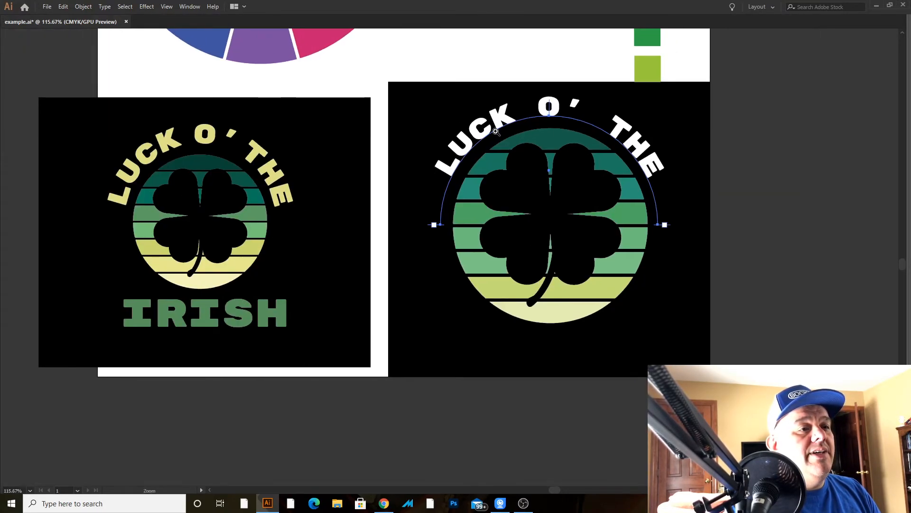
key(t)
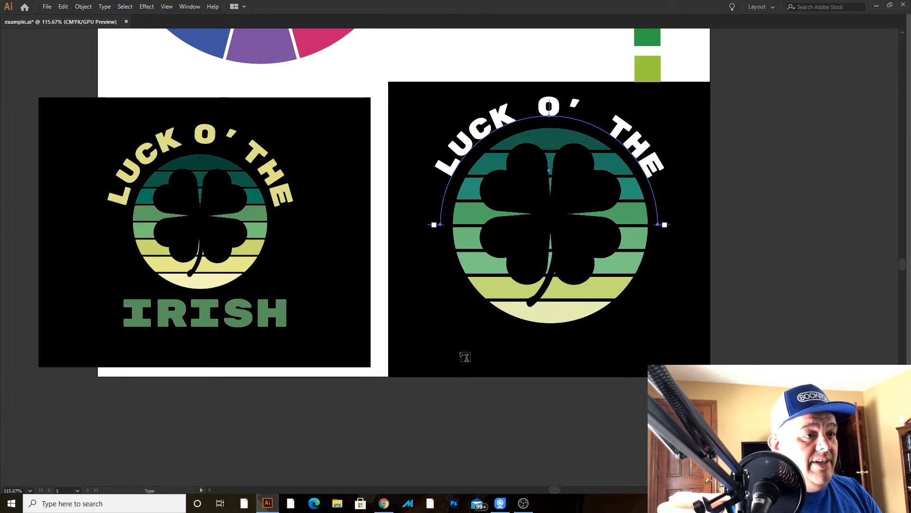
click(461, 354)
key(BackSpace)
text(IRISH)
key(Escape)
Step: Copy the curved lettering's white formatting onto "IRISH" with the Eyedropper and center the word beneath the circle
key(i)
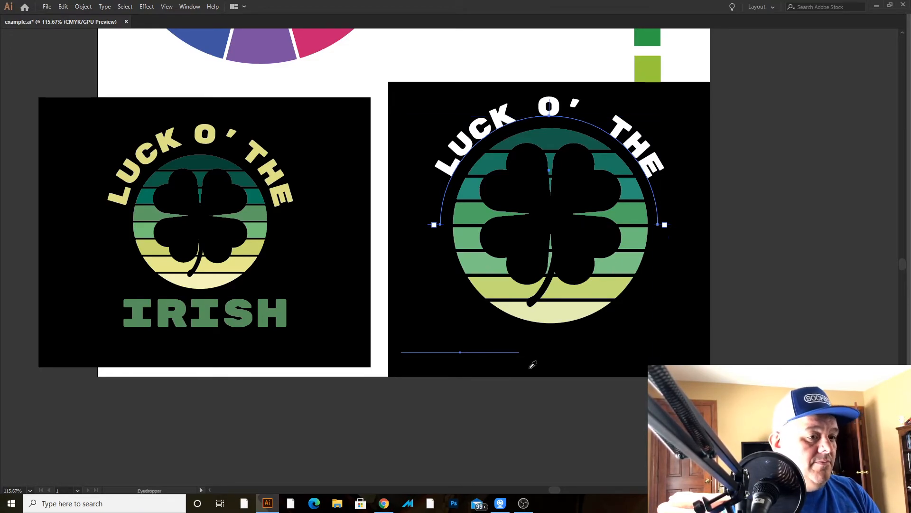
click(625, 118)
key(v)
click(813, 291)
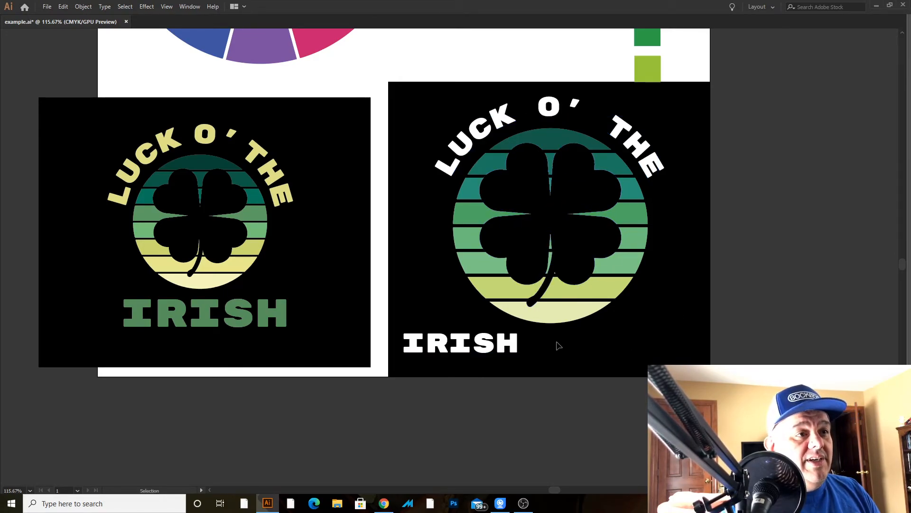
drag(485, 347, 576, 353)
Step: Tighten the kerning before the "O" in the curved text to narrow the gap after "LUCK"
drag(606, 126, 568, 125)
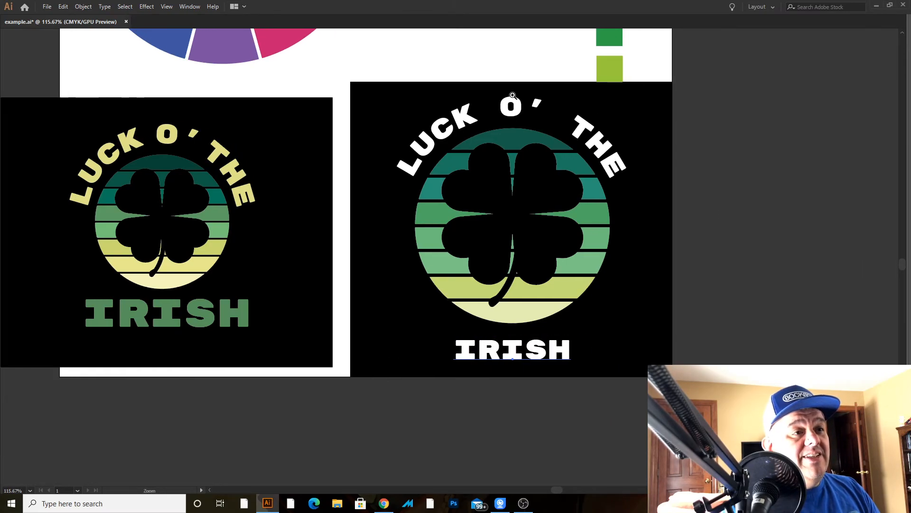
drag(517, 98, 478, 138)
key(t)
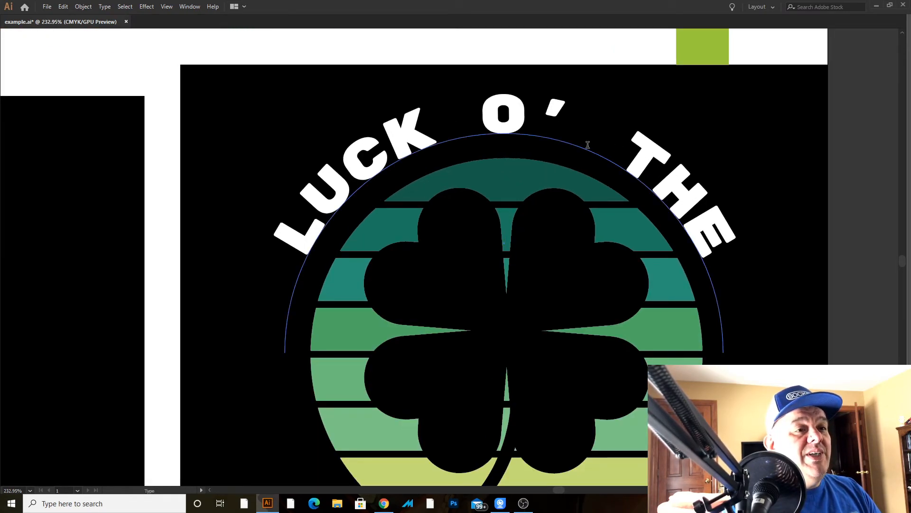
click(484, 116)
key(alt+Left)
key(alt+Left)
key(alt+Left)
key(alt+Left)
key(alt+Left)
key(alt+Left)
key(alt+Left)
key(alt+Left)
key(alt+Left)
key(alt+Left)
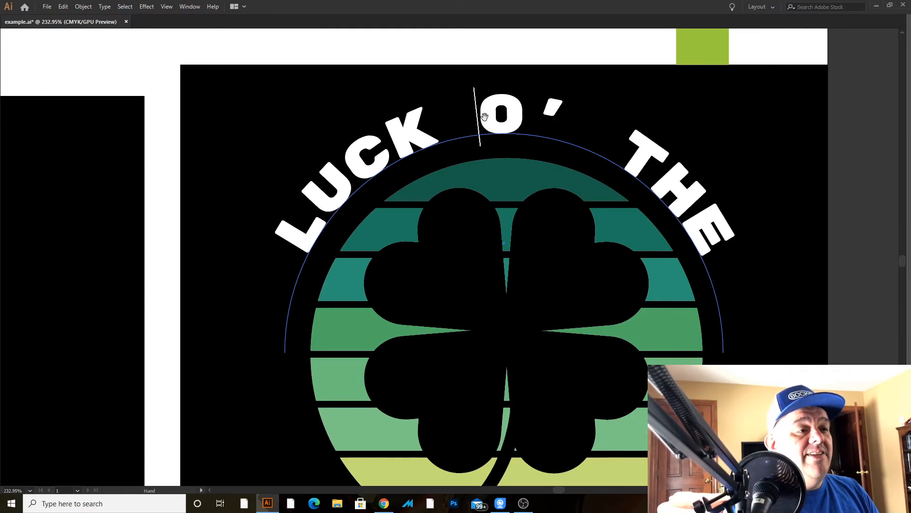
Step: Tighten the kerning before "THE" in the curved text to narrow the gap after the apostrophe
key(Right)
key(Right)
key(Right)
key(alt+Left)
key(alt+Left)
key(alt+Left)
key(alt+Left)
key(alt+Left)
key(alt+Left)
key(alt+Left)
key(alt+Left)
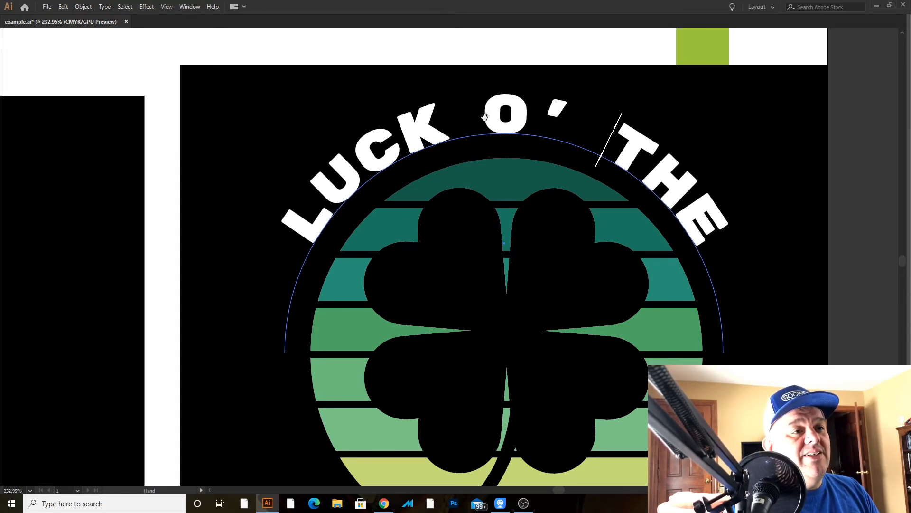
key(alt+Left)
Step: Tighten the kerning between the letters of "THE" and between the "O" and its apostrophe
key(Right)
key(alt+Left)
key(alt+Left)
key(alt+Left)
key(Right)
key(alt+Left)
key(alt+Left)
key(Left)
key(Left)
key(Left)
key(Right)
key(alt+Left)
key(alt+Left)
key(alt+Left)
key(alt+Left)
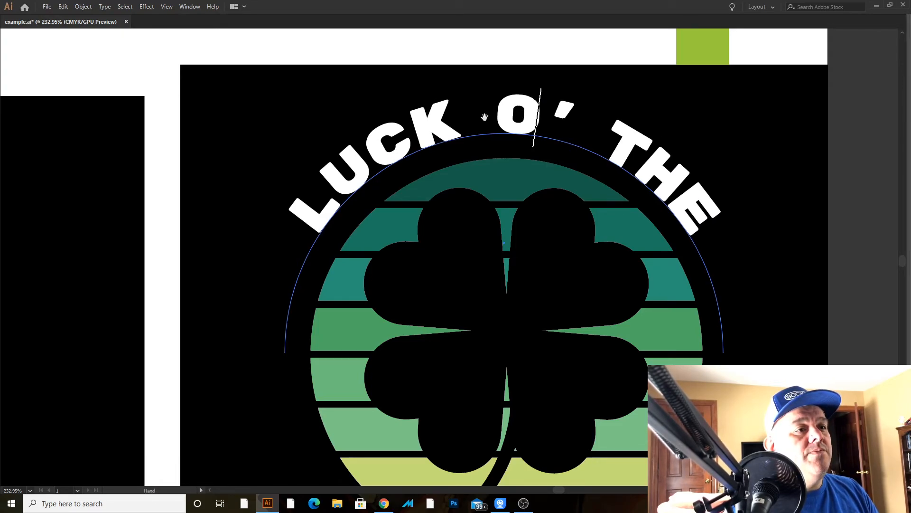
key(Left)
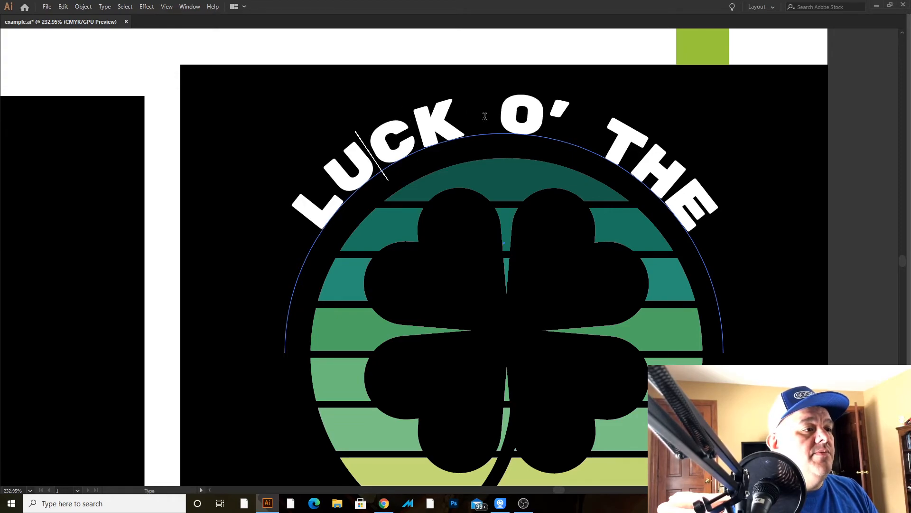
key(Escape)
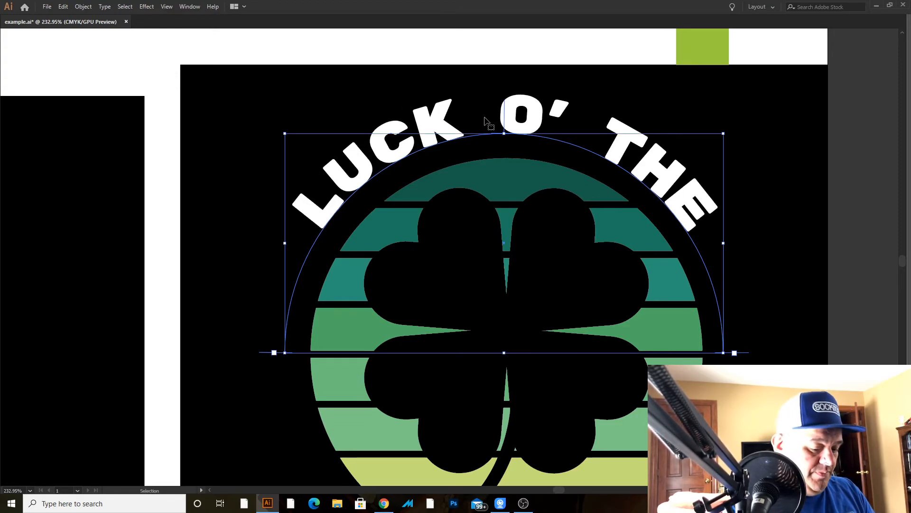
Step: Increase the font size of the curved "LUCK O' THE" lettering by five increments
key(ctrl+minus)
key(ctrl+minus)
key(ctrl)
key(ctrl+shift+period)
key(ctrl+shift+period)
key(ctrl+shift+period)
key(ctrl+shift+period)
key(ctrl+shift+period)
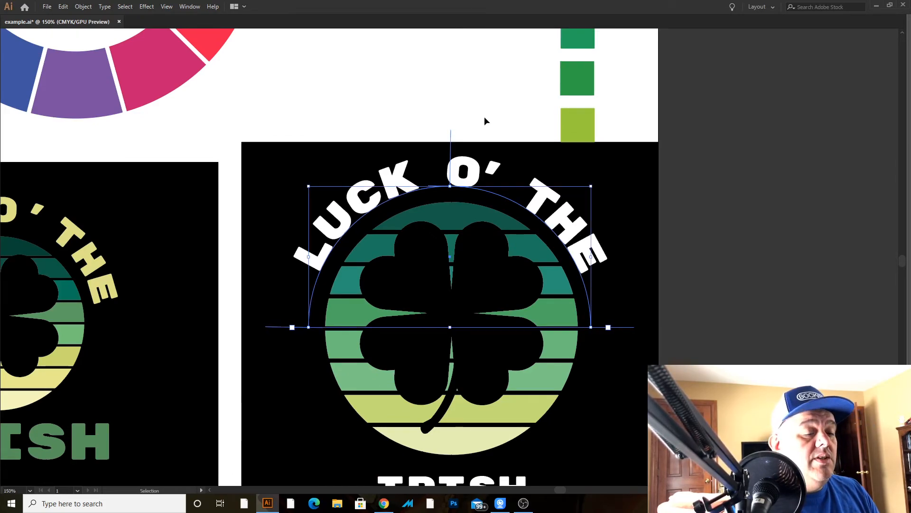
click(667, 198)
Step: Scale "IRISH" up to about the width of the striped circle, keeping it centered below
drag(623, 296, 723, 216)
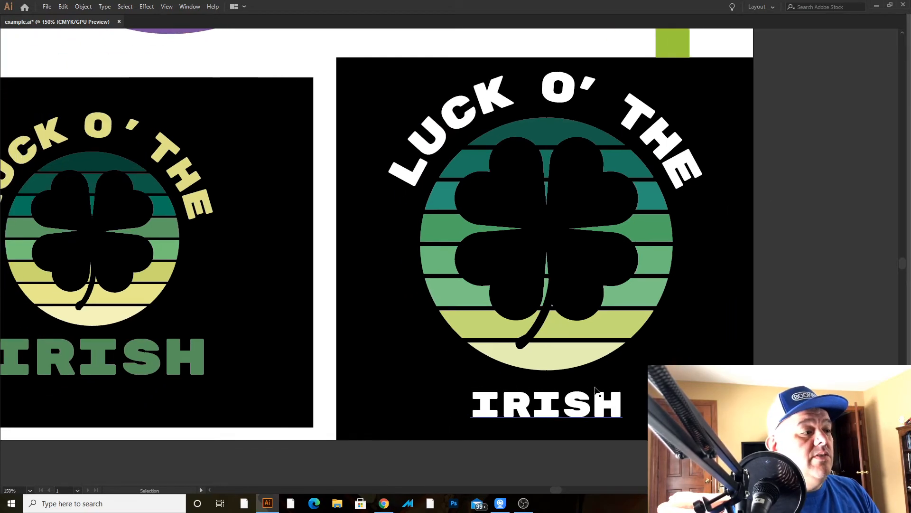
click(622, 390)
drag(625, 387, 679, 372)
click(794, 202)
Step: Align the curved lettering, striped clover circle and "IRISH" on a common vertical center line
drag(801, 101, 389, 440)
key(Tab)
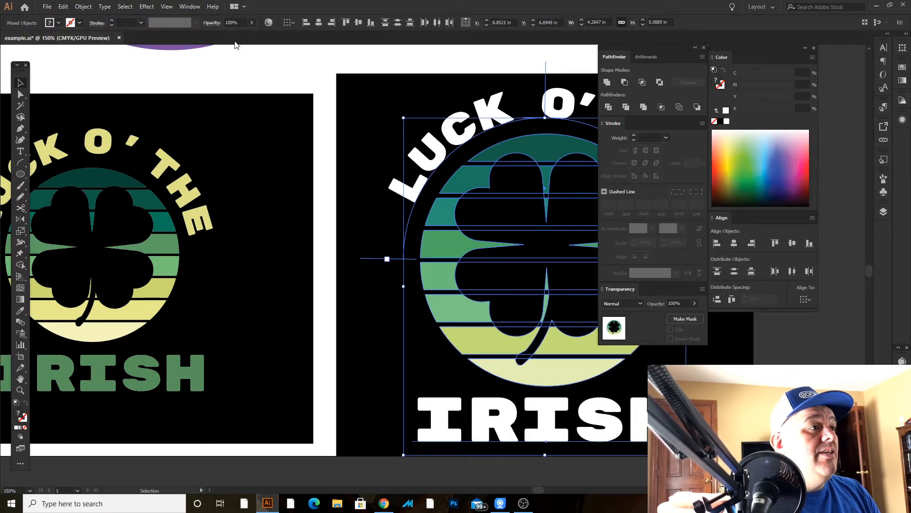
click(319, 22)
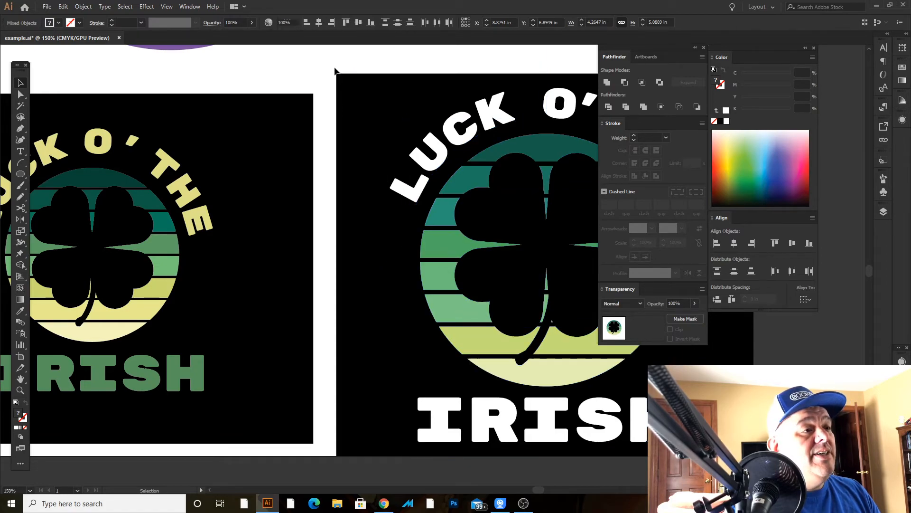
click(335, 70)
key(Tab)
Step: Examine the new artwork beside the reference design, checking both lines of lettering and the circle's stripes
drag(467, 171, 440, 187)
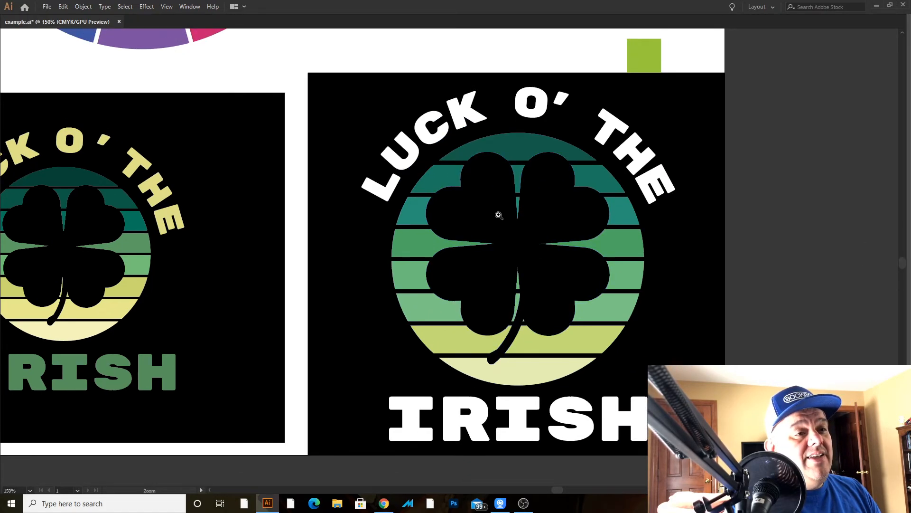
click(499, 216)
scroll(559, 364, down, 3)
click(560, 367)
drag(622, 329, 605, 333)
click(674, 275)
scroll(637, 233, down, 5)
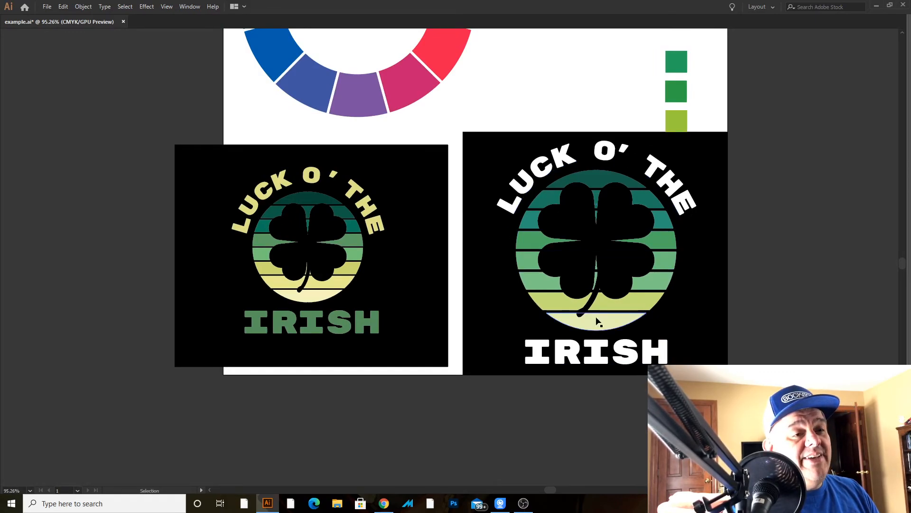
click(568, 166)
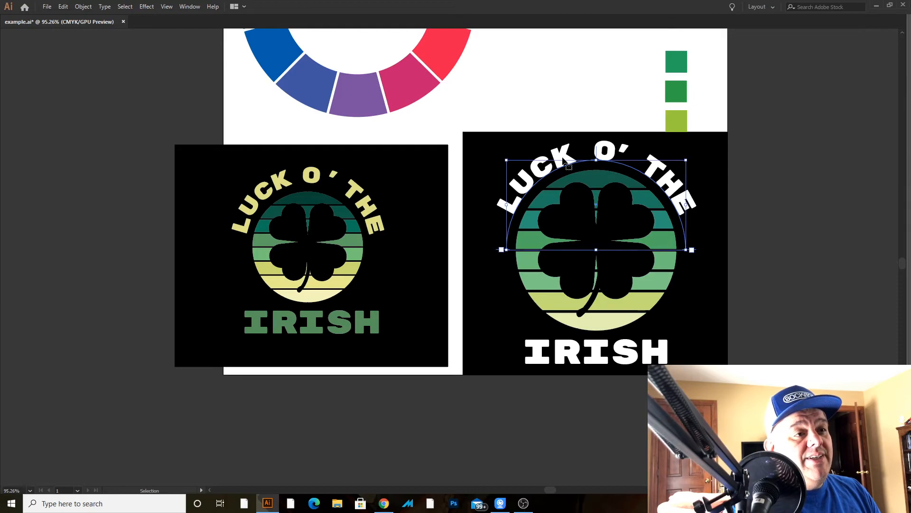
click(605, 363)
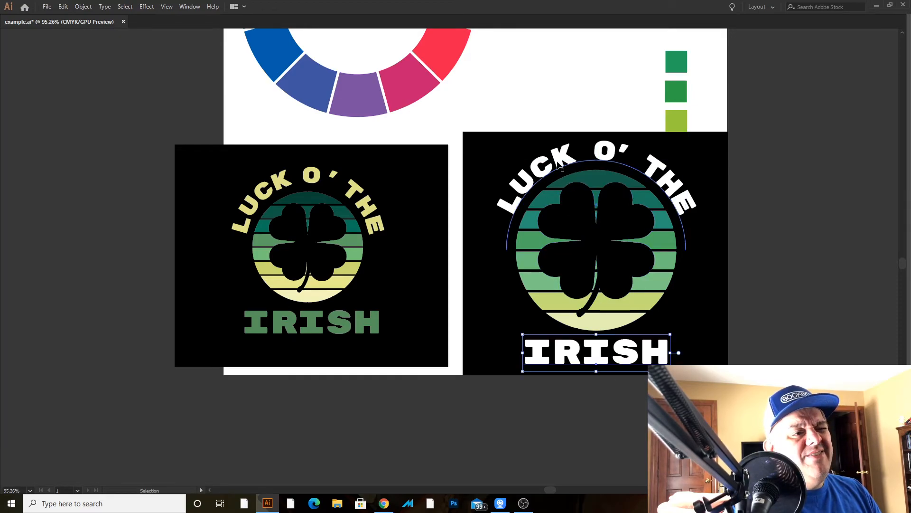
click(560, 175)
click(603, 365)
click(675, 204)
click(638, 183)
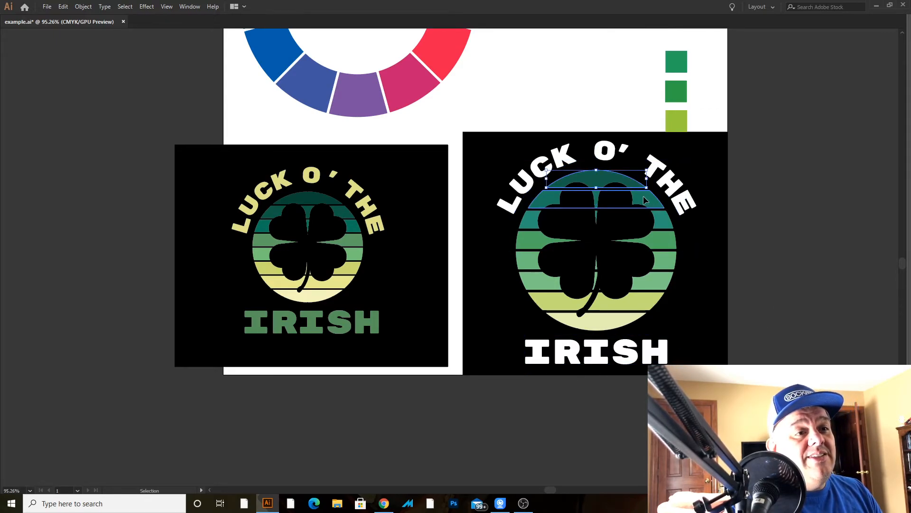
click(667, 242)
shift+click(675, 267)
shift+click(673, 283)
click(681, 299)
drag(681, 300, 618, 302)
Step: Recolor the "IRISH" lettering with the medium green sampled from the upper-middle stripe of the clover circle
key(z)
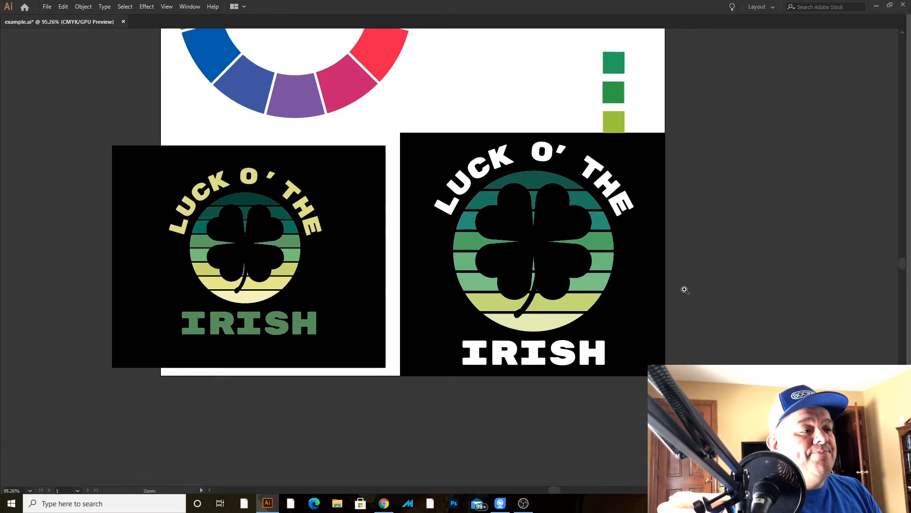
drag(566, 277, 603, 261)
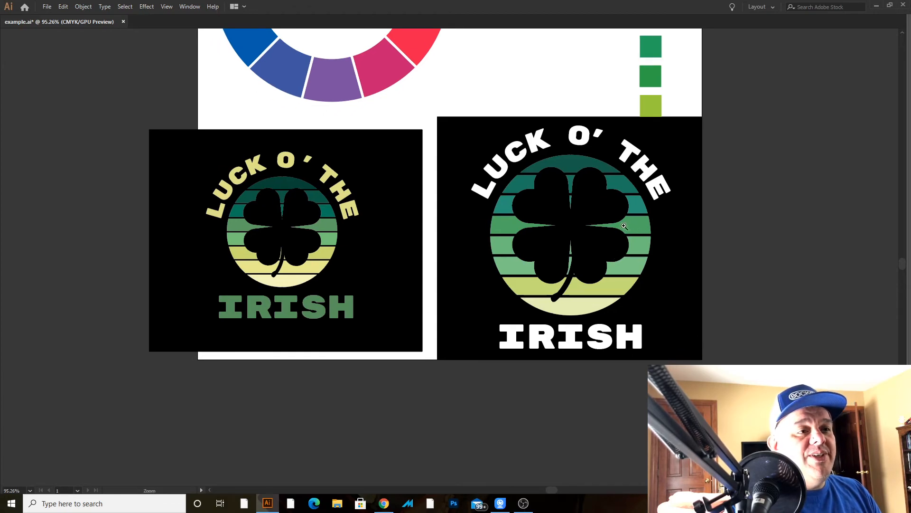
key(v)
click(563, 335)
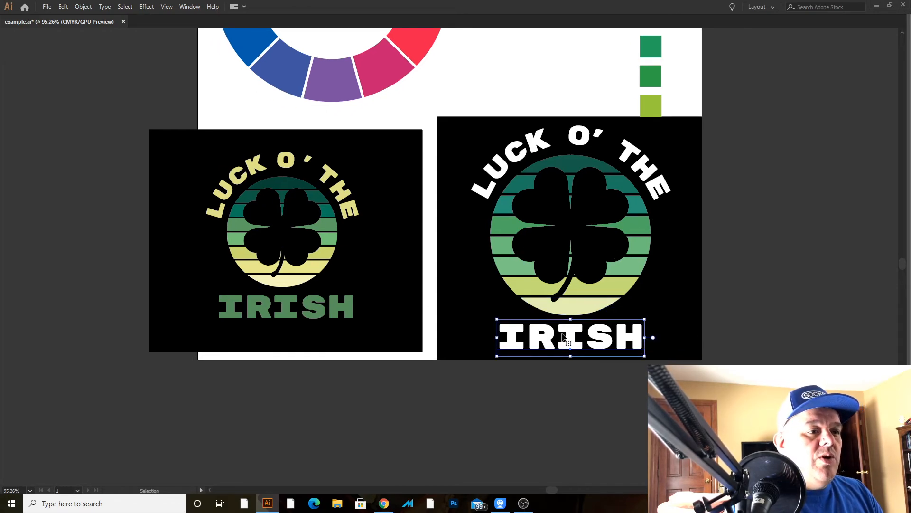
drag(538, 189, 514, 199)
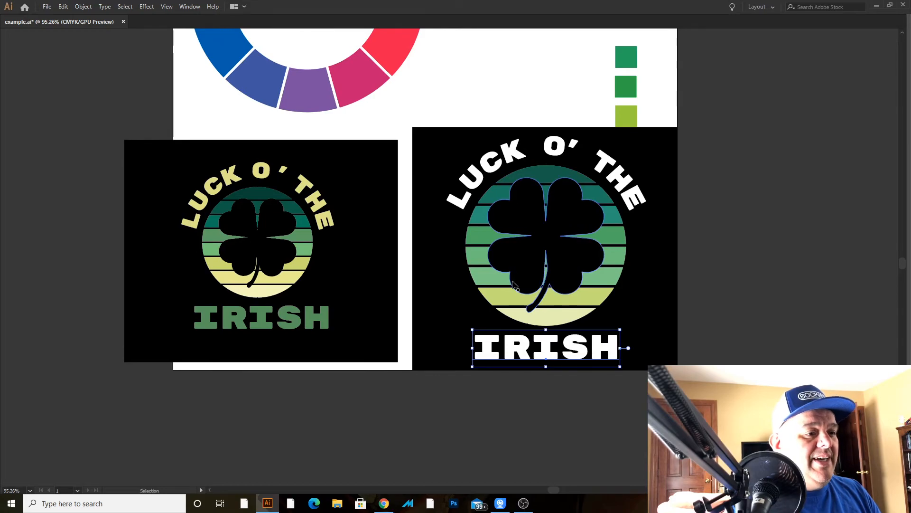
key(i)
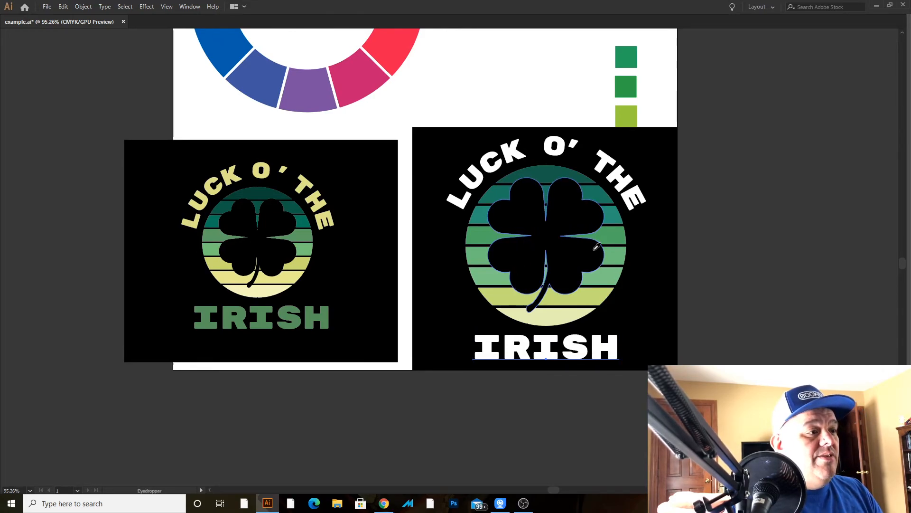
click(616, 239)
Step: Recolor the curved "LUCK O' THE" lettering with the yellow-green sampled from the second-lowest stripe of the circle
key(v)
click(626, 188)
key(i)
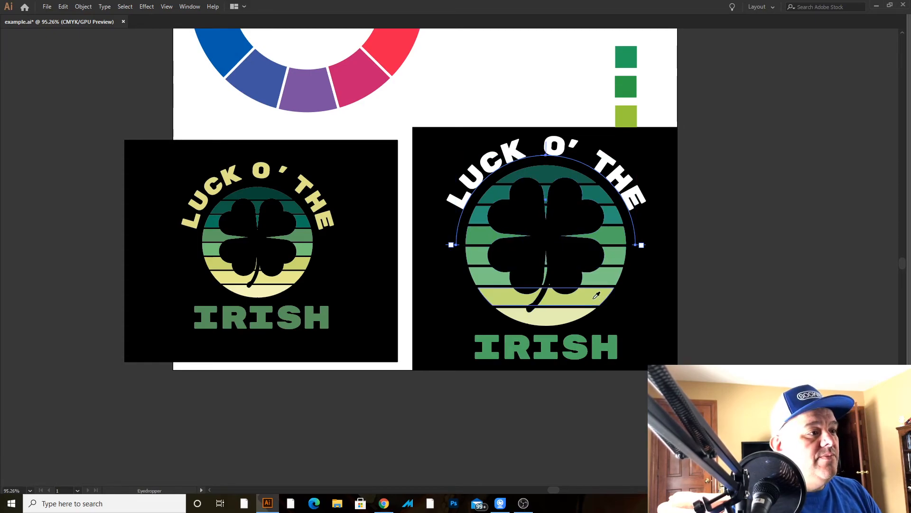
click(597, 295)
key(v)
click(731, 267)
Step: Examine the recolored artwork beside the reference design, along with the three green squares next to the color wheel
drag(727, 266, 749, 290)
click(639, 213)
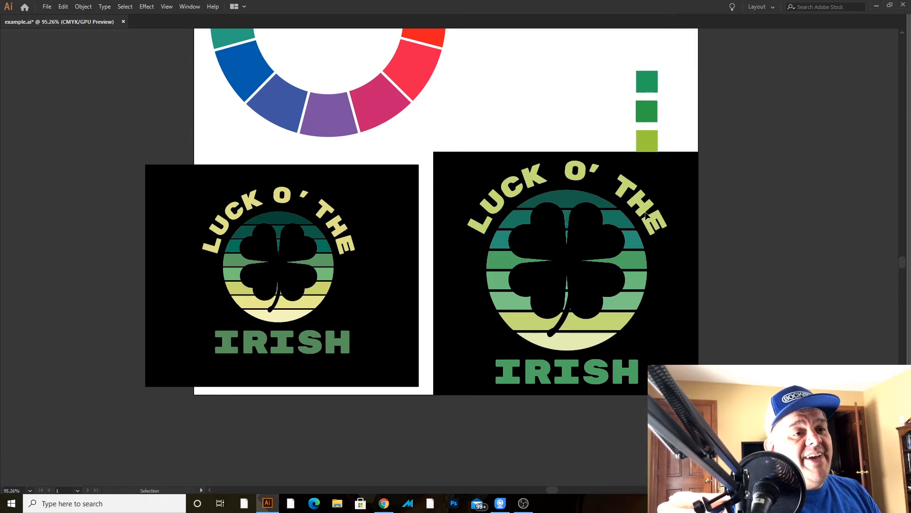
click(755, 265)
drag(733, 253, 673, 267)
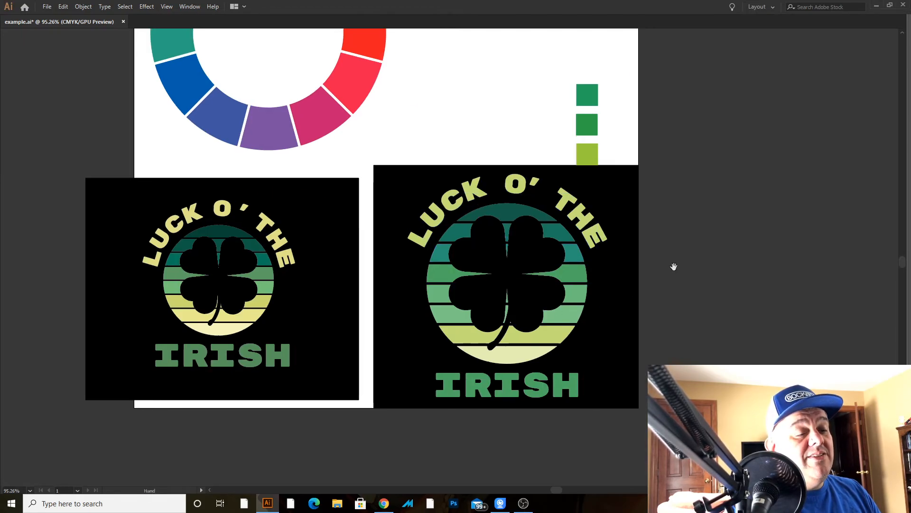
drag(619, 86, 572, 114)
click(675, 91)
drag(688, 134, 750, 202)
click(642, 120)
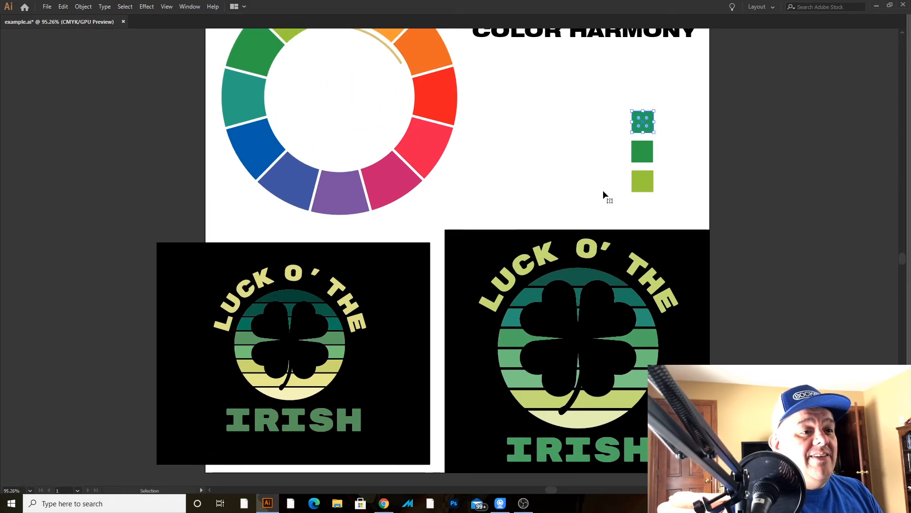
click(637, 181)
click(523, 158)
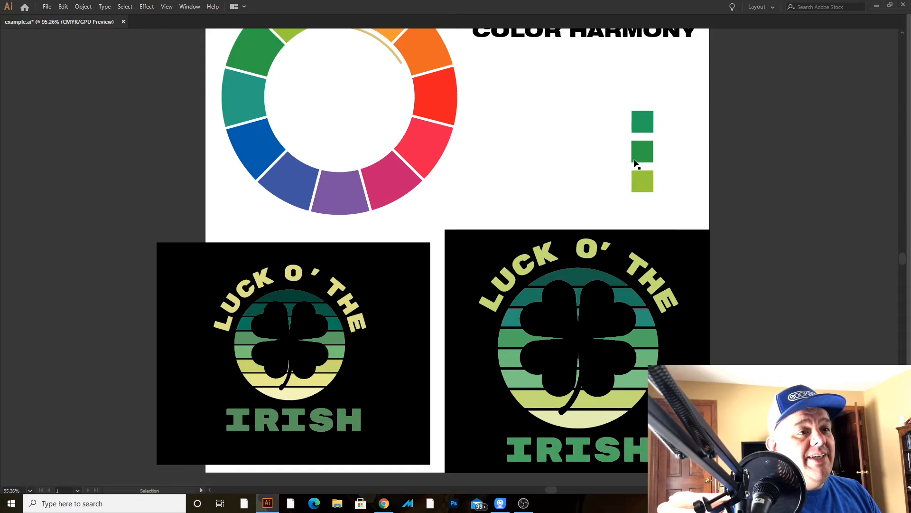
Step: Recolor the three green squares orange, red and pink-red by sampling three neighboring segments of the color wheel
click(636, 127)
click(444, 44)
key(a)
click(645, 151)
key(i)
click(449, 97)
click(649, 185)
key(i)
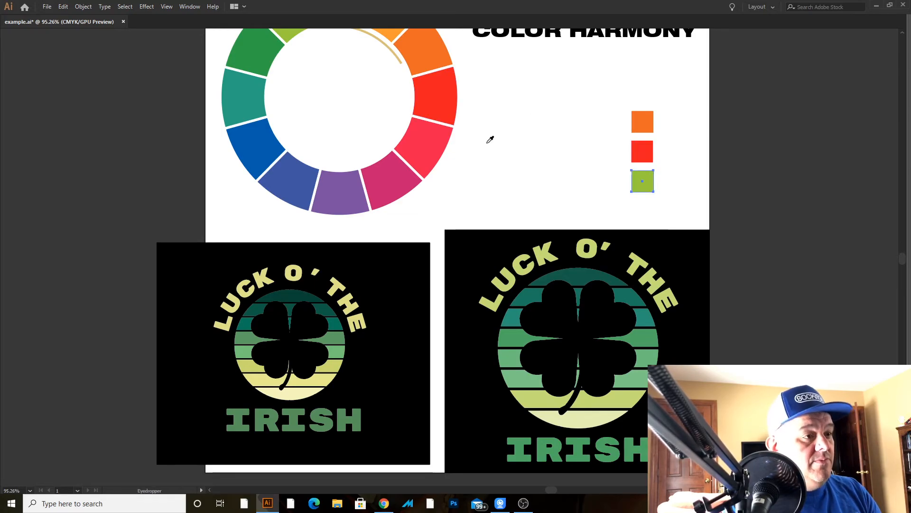
click(448, 133)
key(a)
click(779, 183)
Step: Bring back the hidden panels and examine the color values of the circle's top stripe and the middle red square
drag(746, 218, 663, 167)
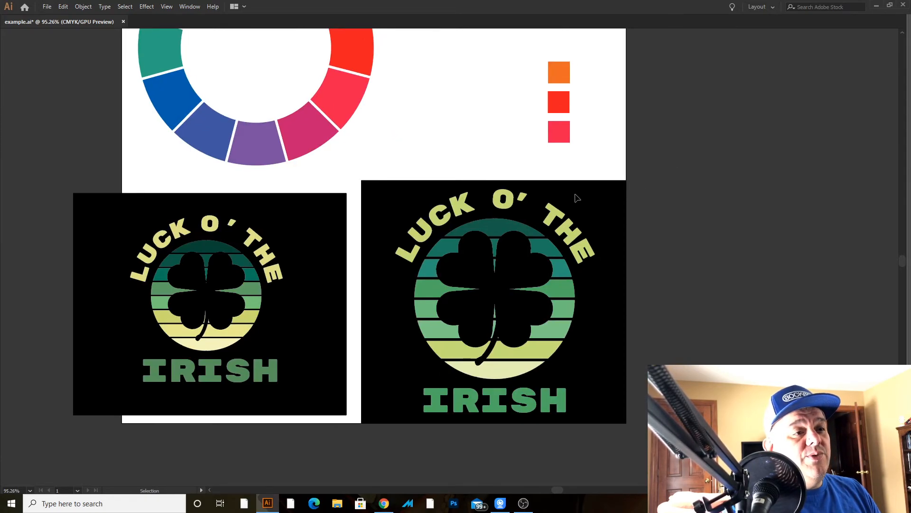
drag(558, 237, 604, 289)
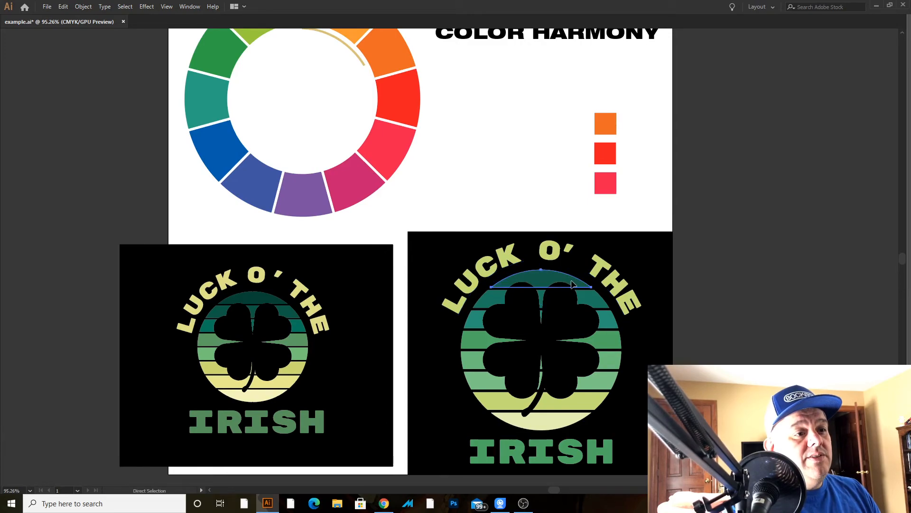
click(573, 284)
key(Tab)
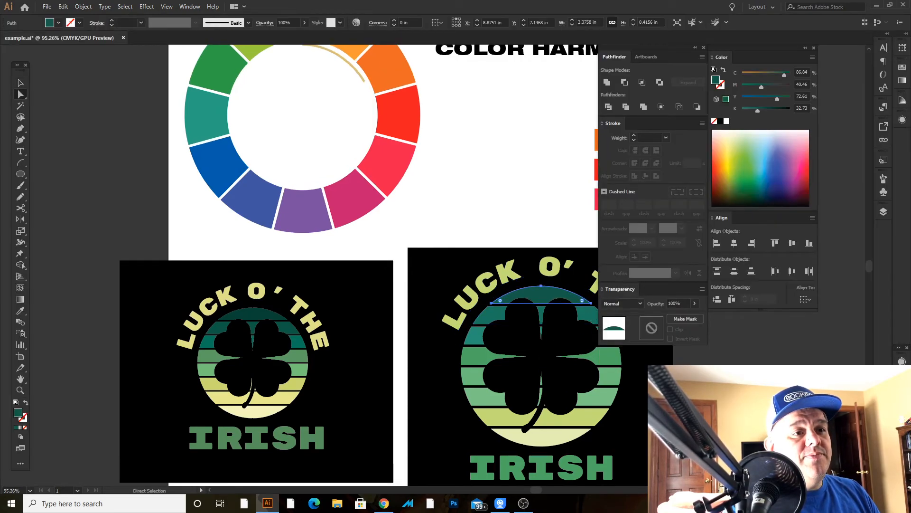
click(762, 355)
key(Tab)
key(Tab)
drag(532, 151, 469, 147)
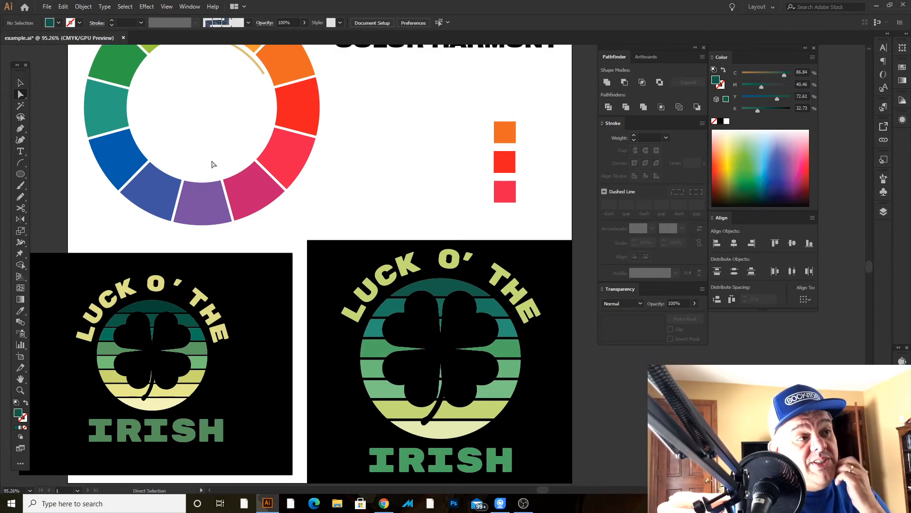
drag(442, 178, 442, 204)
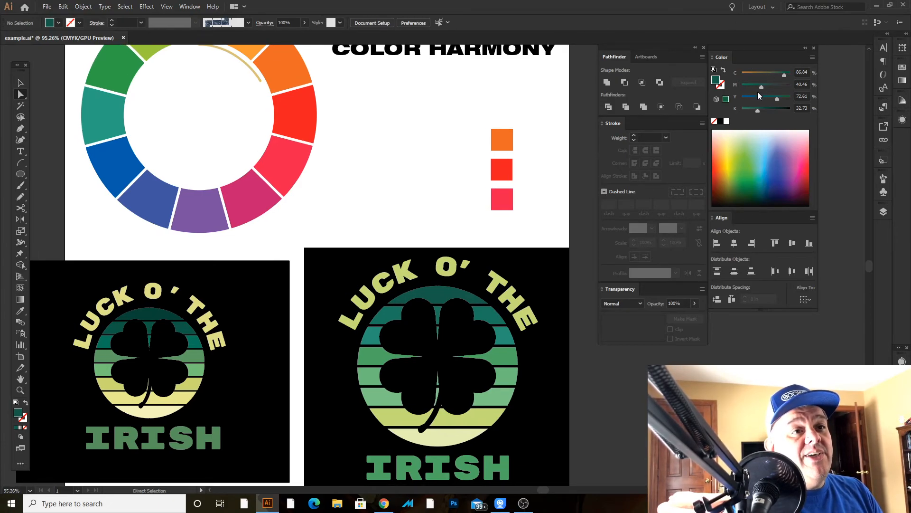
click(507, 172)
click(554, 165)
drag(544, 174, 551, 118)
drag(542, 154, 538, 157)
Step: Duplicate the column of orange, red and pink-red squares twice, placing the three columns side by side
key(z)
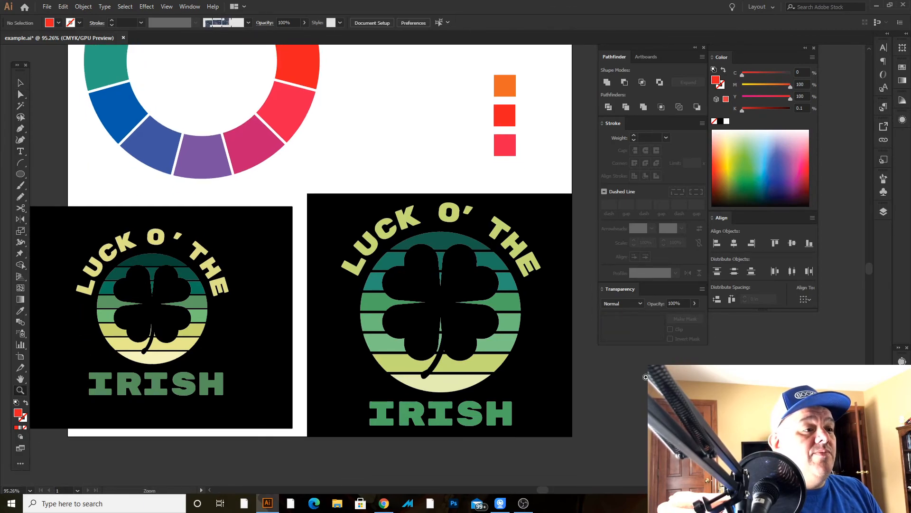
alt+click(646, 376)
drag(554, 332, 534, 337)
drag(484, 286, 465, 262)
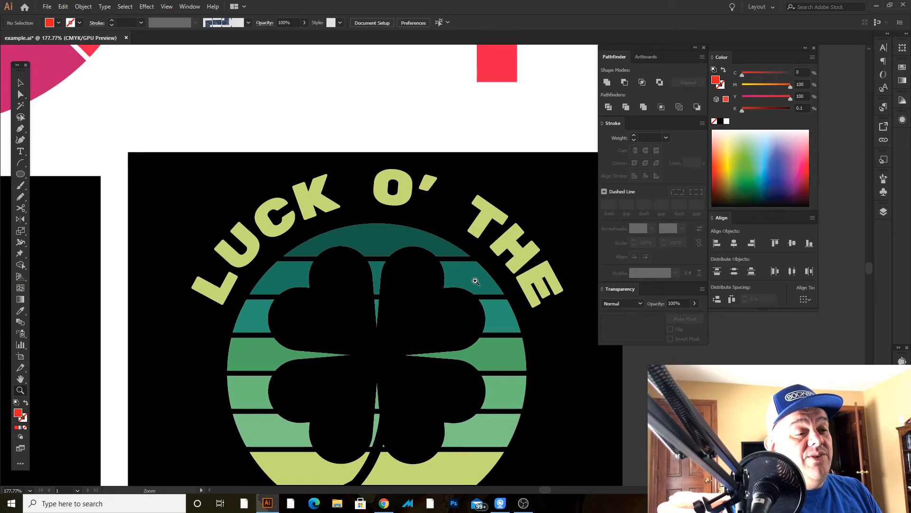
click(456, 265)
drag(444, 307, 424, 376)
alt+click(458, 238)
alt+click(449, 215)
alt+click(440, 231)
key(v)
drag(425, 109, 331, 192)
click(391, 112)
drag(393, 92, 326, 185)
click(346, 95)
drag(331, 109, 373, 196)
key(ctrl+z)
click(396, 122)
drag(322, 86, 317, 188)
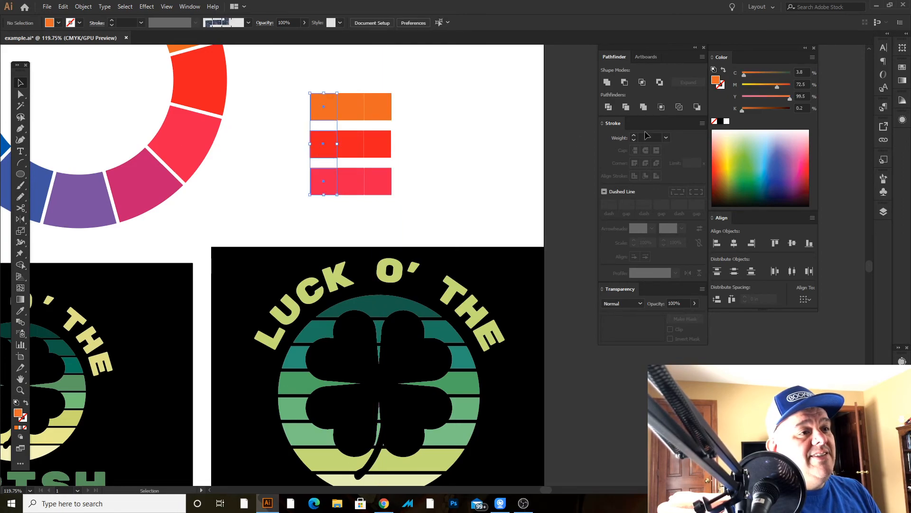
click(813, 57)
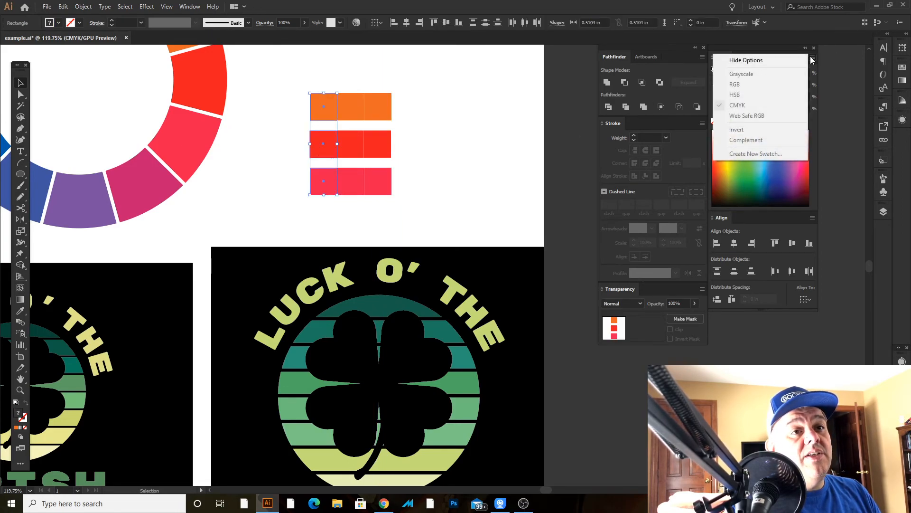
click(439, 112)
click(351, 114)
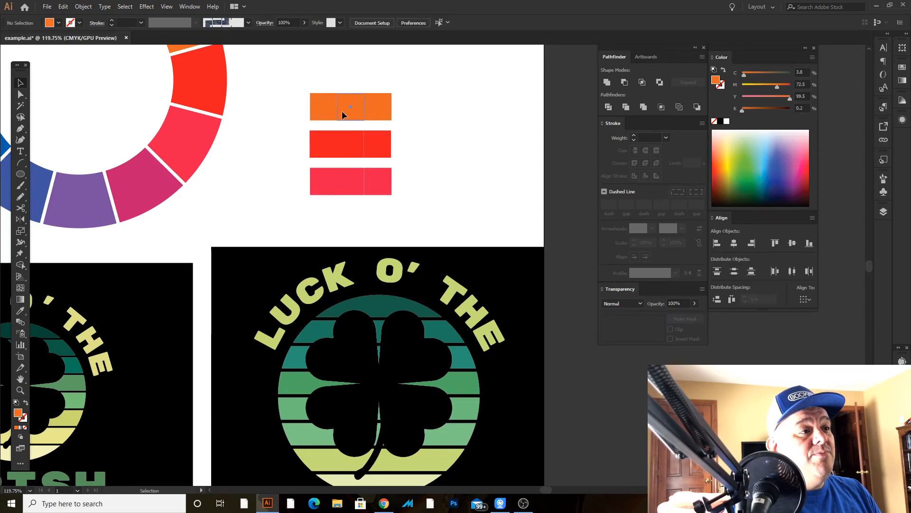
click(813, 57)
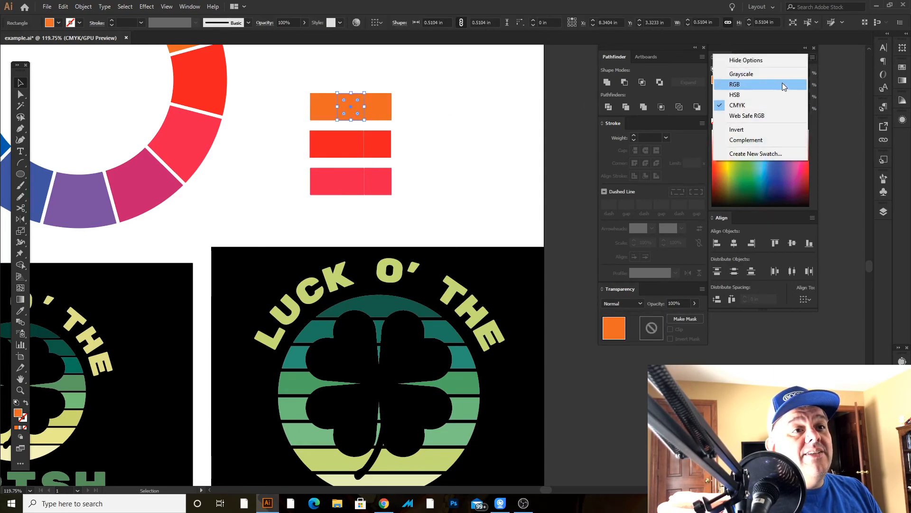
click(480, 81)
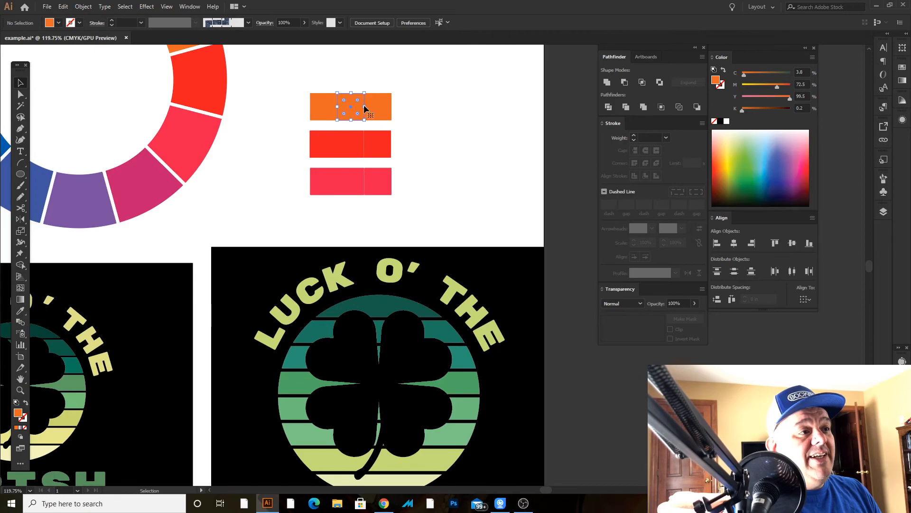
Step: Delete the two duplicated columns of squares, keeping only the first column
click(361, 108)
drag(464, 58, 343, 193)
key(Delete)
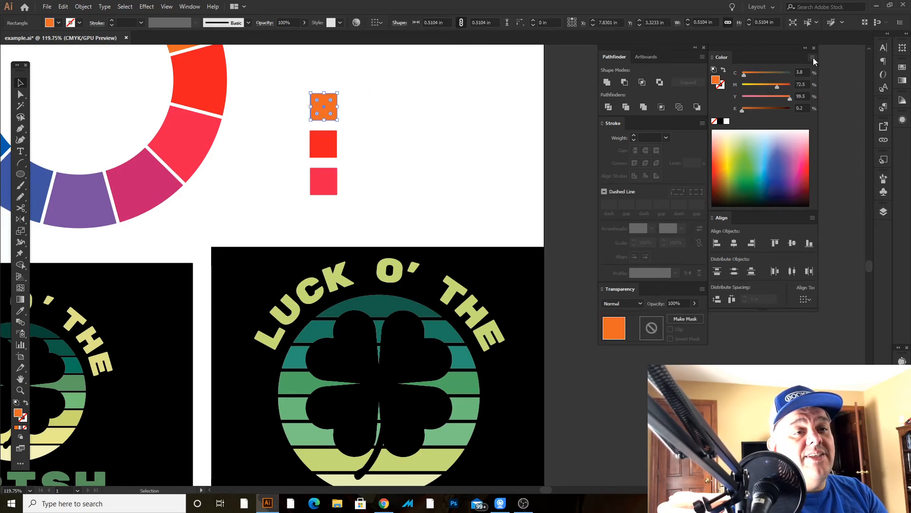
Step: Switch the color sliders to HSB and duplicate the column of three squares twice, side by side
click(813, 57)
click(764, 95)
click(333, 142)
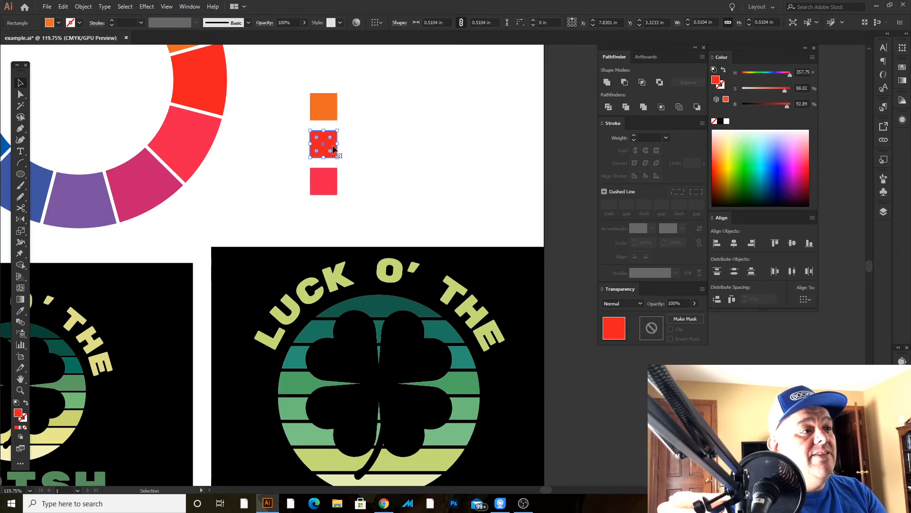
click(327, 180)
drag(402, 101, 382, 186)
click(404, 132)
Step: Set the middle orange square to 66% saturation and 97% brightness
click(340, 116)
click(774, 91)
click(789, 106)
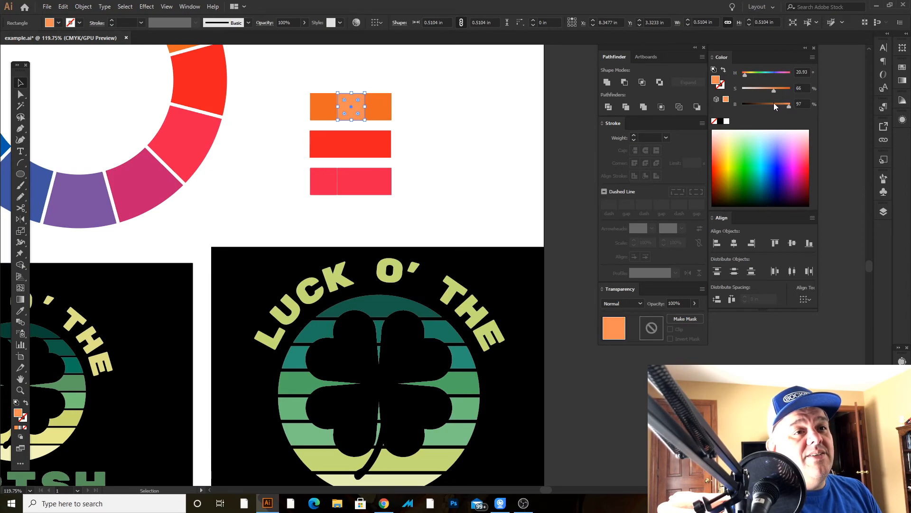
Step: Lighten the right orange square to 62% saturation and 100% brightness
click(389, 104)
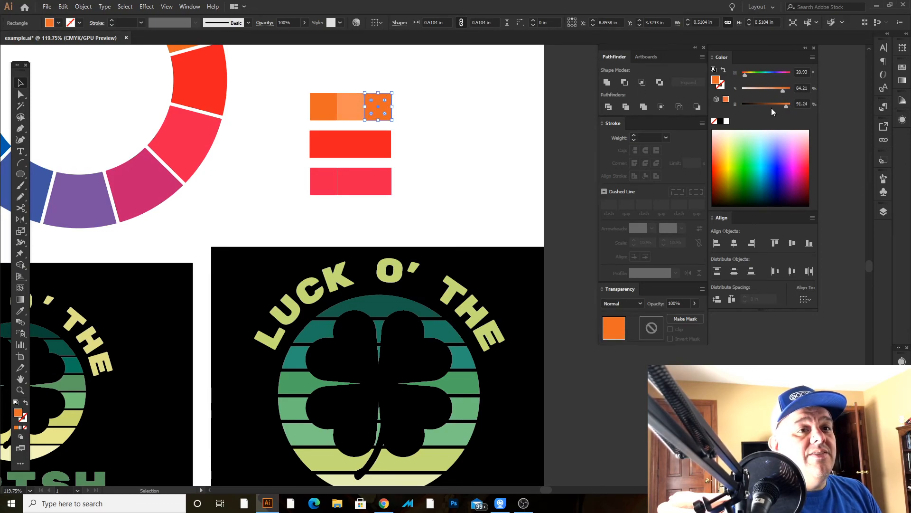
click(790, 106)
drag(774, 90, 768, 90)
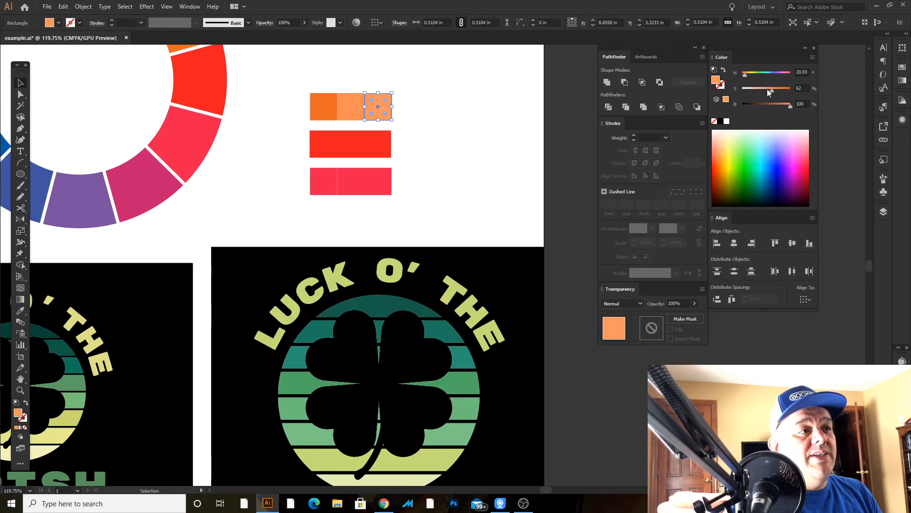
Step: Darken the middle square of the orange row to 83% saturation and 77% brightness
click(358, 102)
click(779, 106)
click(782, 91)
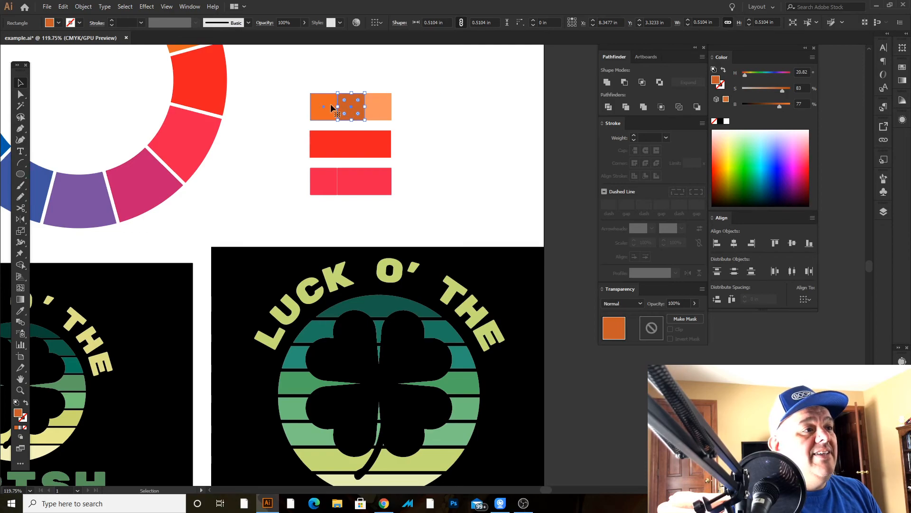
Step: Darken the left orange square to 100% saturation and 70% brightness
click(330, 107)
click(772, 105)
click(784, 89)
click(789, 89)
click(500, 124)
Step: Set the brightness of the red row's squares to 49%, 57% and 91% from left to right
click(324, 144)
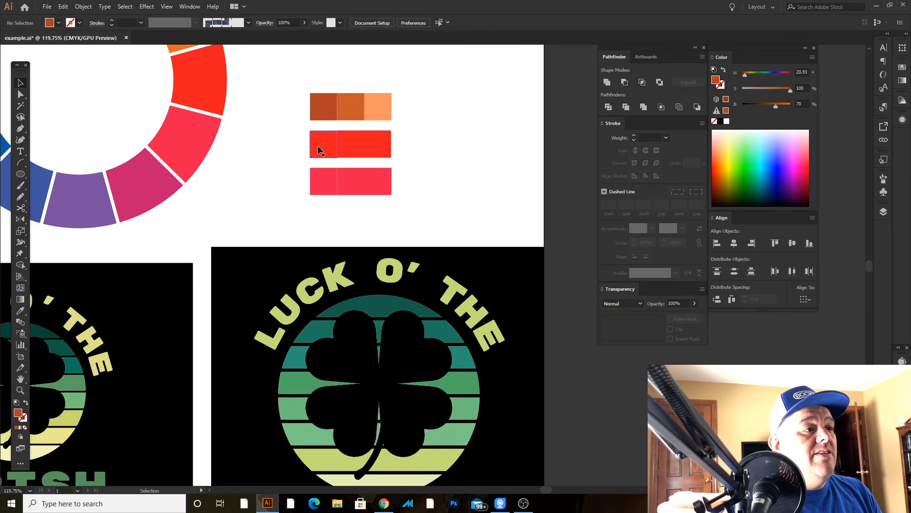
click(766, 105)
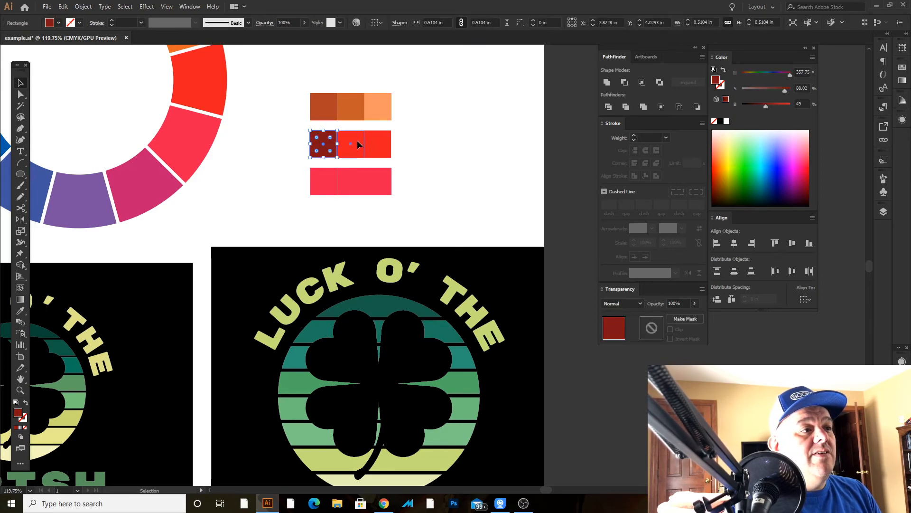
click(357, 142)
click(770, 105)
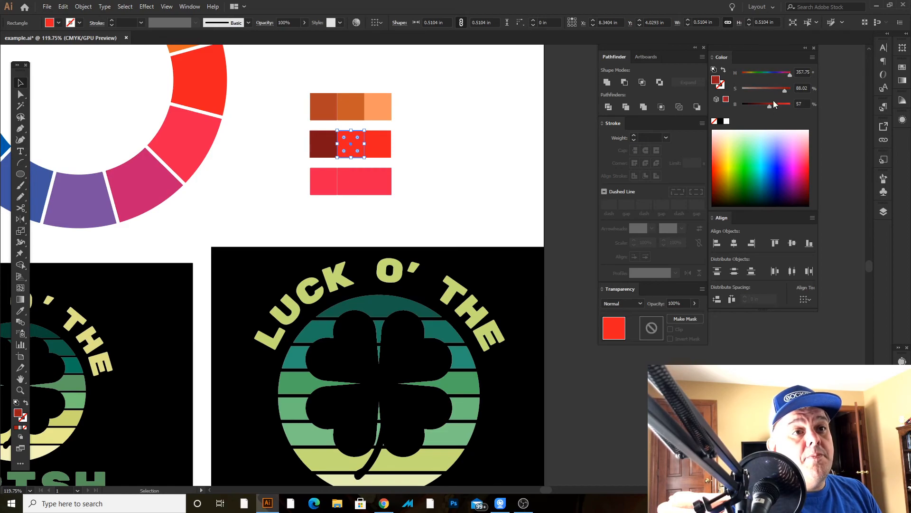
click(392, 136)
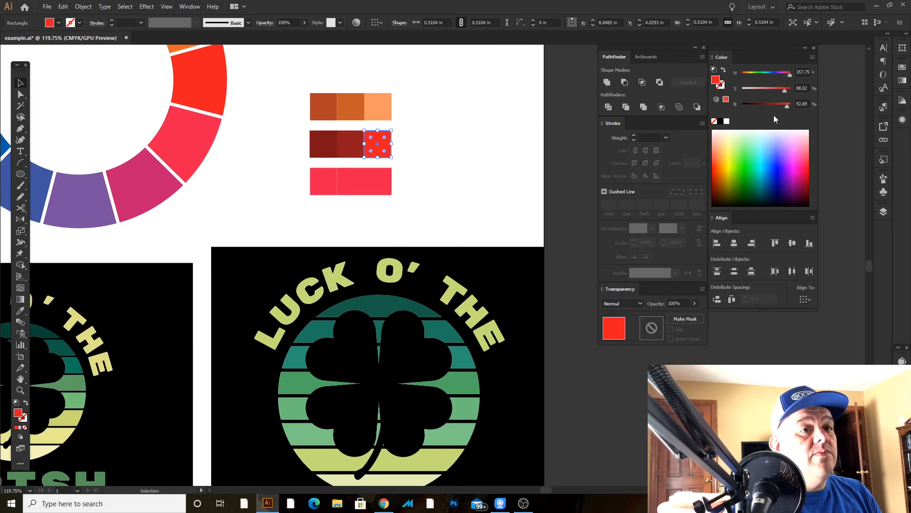
click(397, 170)
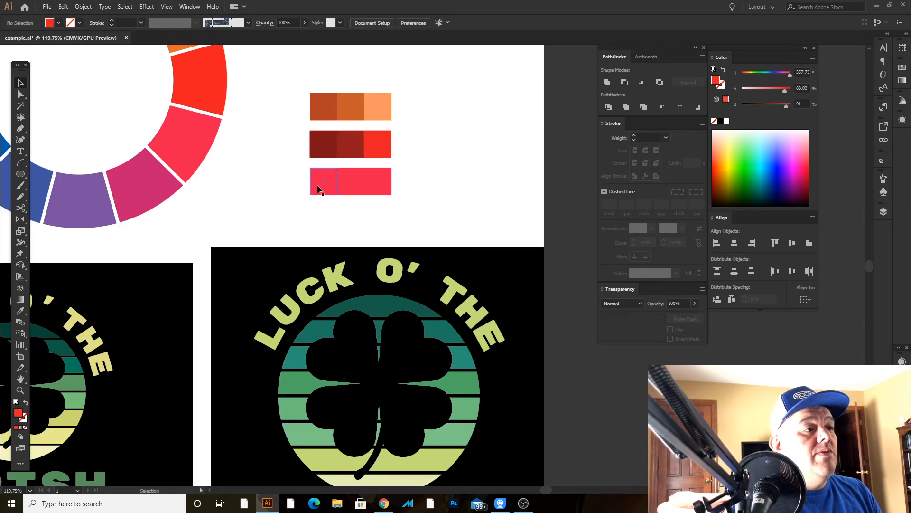
click(770, 104)
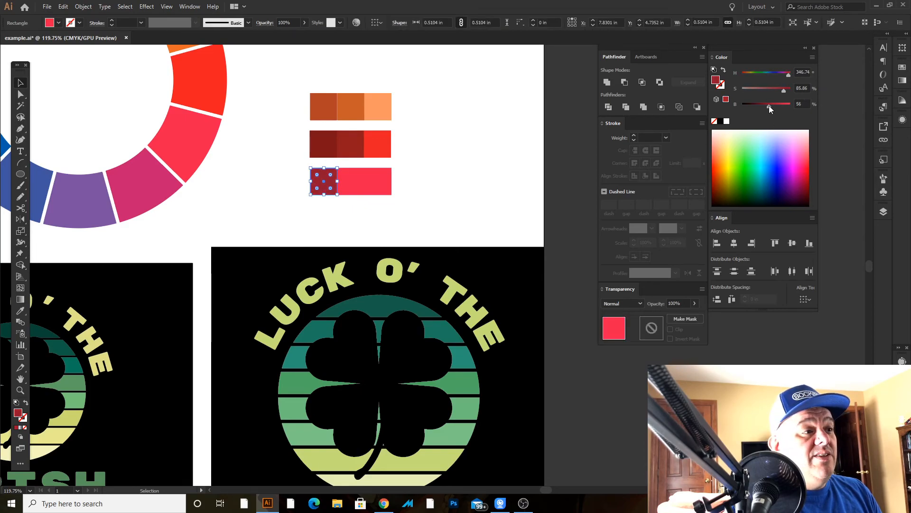
click(435, 184)
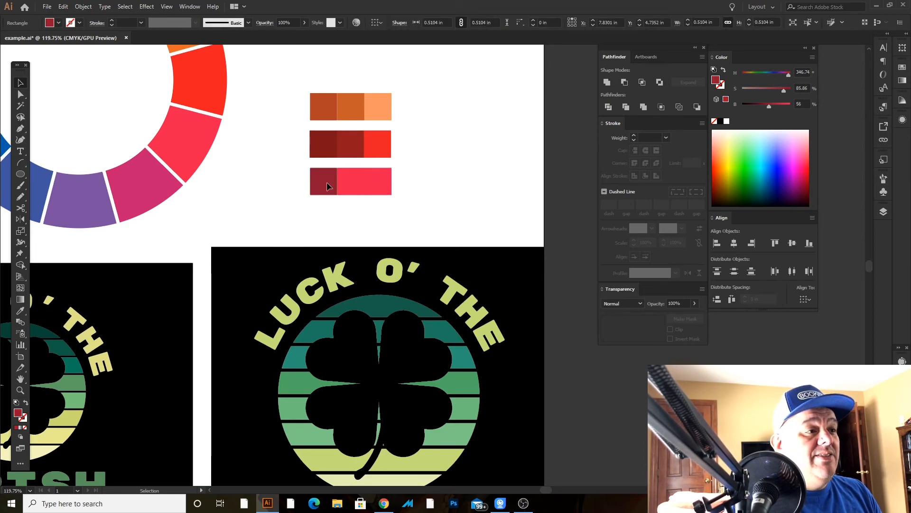
key(ctrl+z)
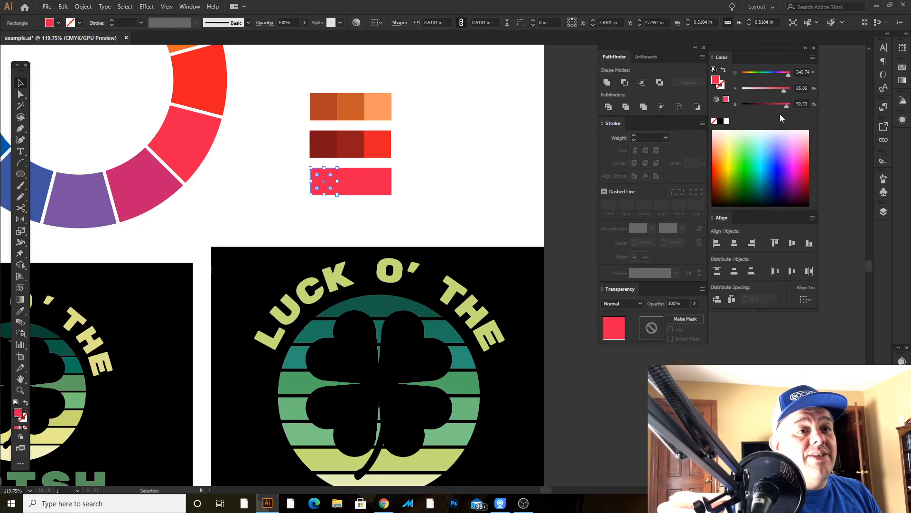
Step: Darken the left pink-red square to 71% brightness and lighten the middle one to 72% saturation and 98% brightness
drag(784, 108, 777, 107)
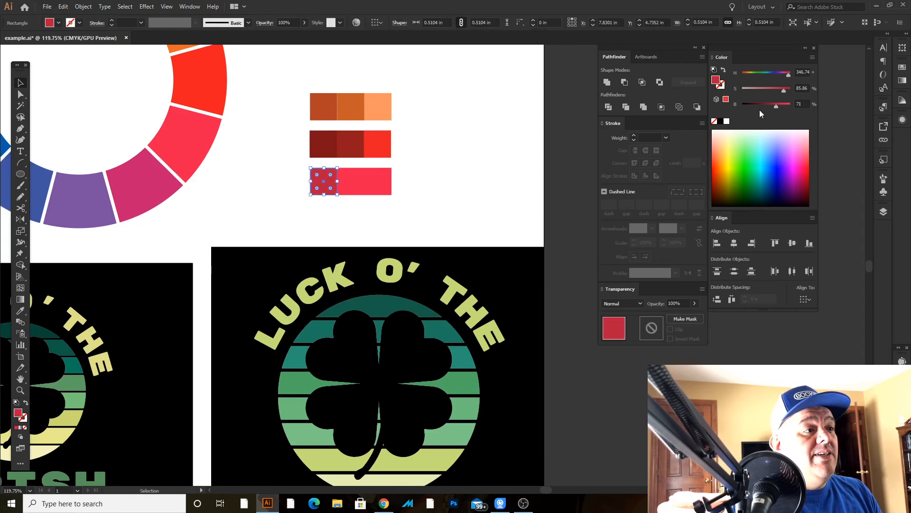
click(355, 192)
drag(779, 97, 776, 89)
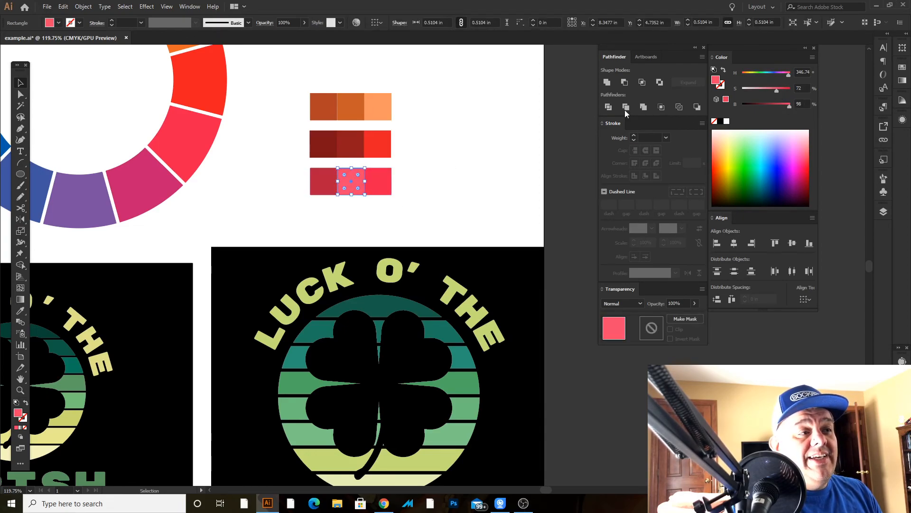
Step: Lighten the right pink-red square to 69% saturation and 100% brightness
click(386, 179)
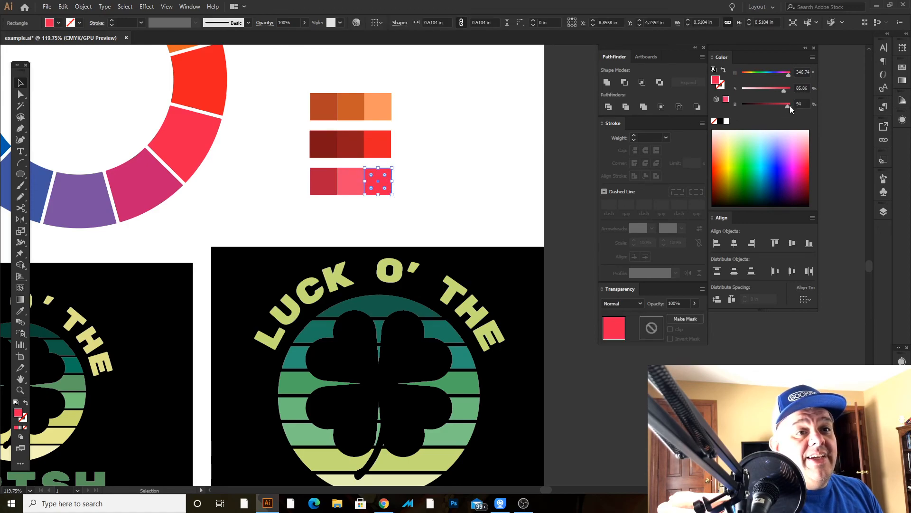
click(776, 90)
key(ctrl+shift+a)
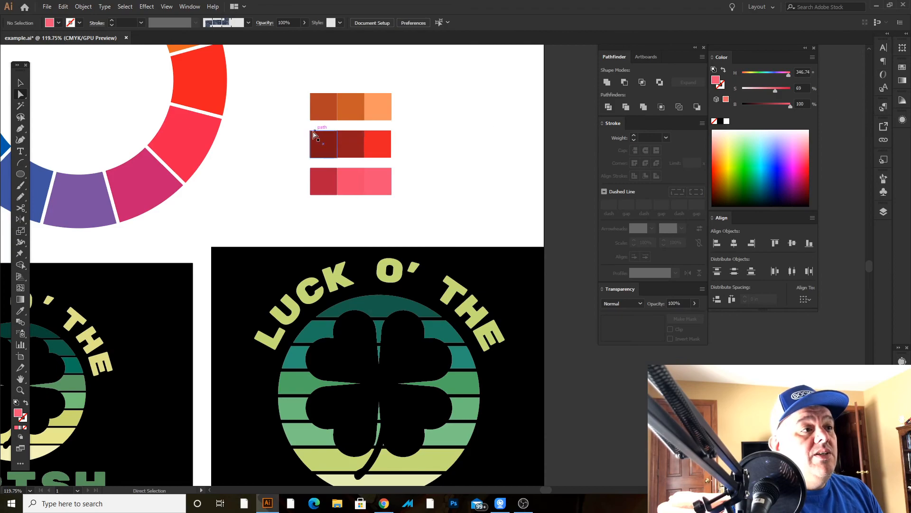
Step: Shift the left pink-red square's hue to 360° and undo it together with the right square's lightening
click(321, 115)
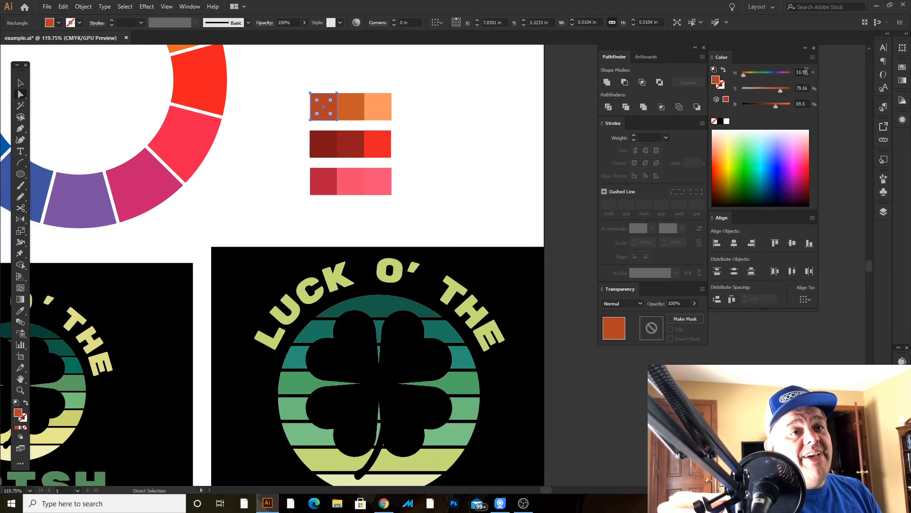
click(322, 181)
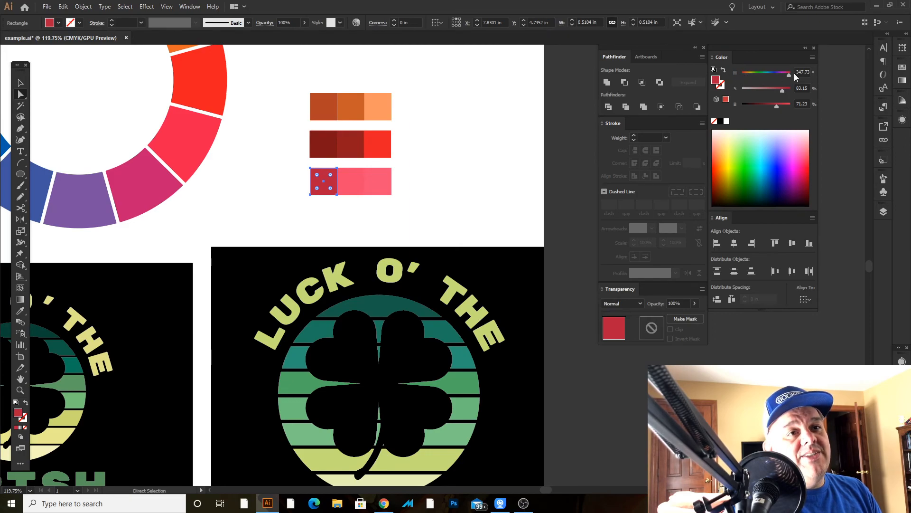
drag(791, 78, 799, 80)
click(378, 181)
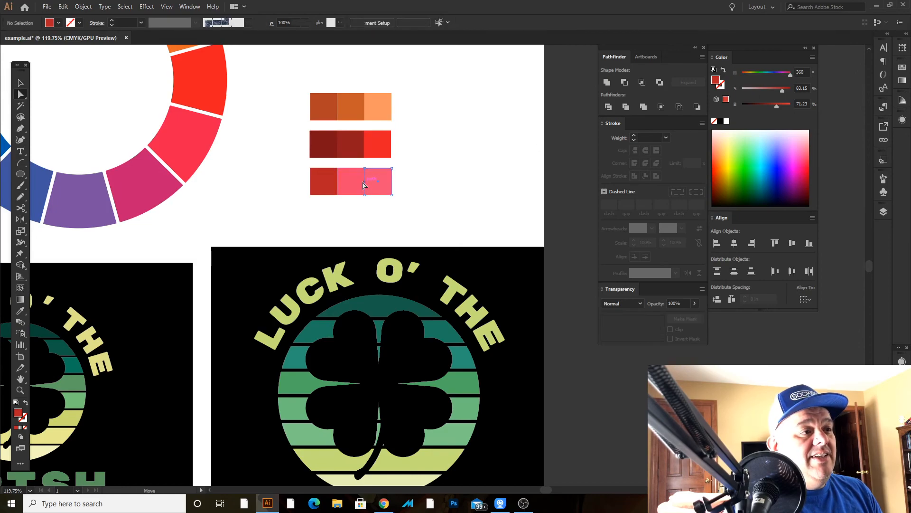
key(ctrl+z)
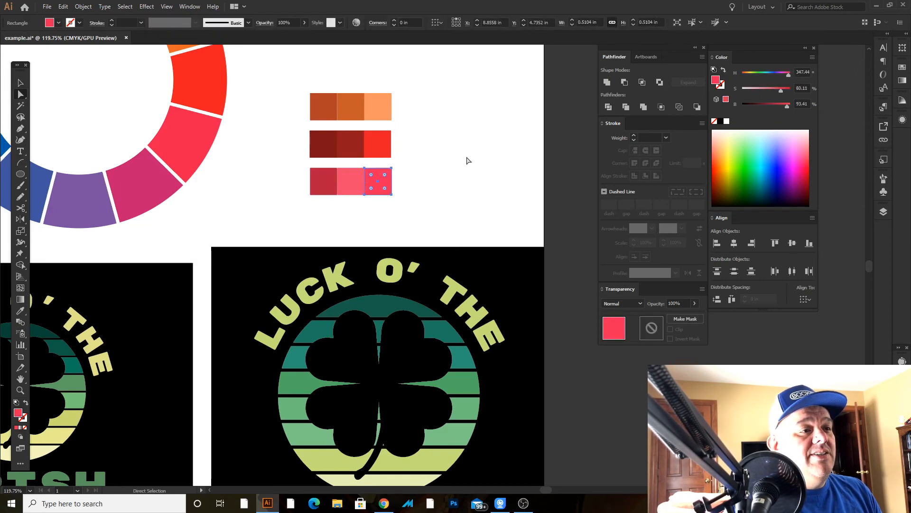
key(ctrl+z)
Step: Sample the middle pink-red square's color onto the right one and lighten it to 48% saturation and 100% brightness
key(i)
click(355, 183)
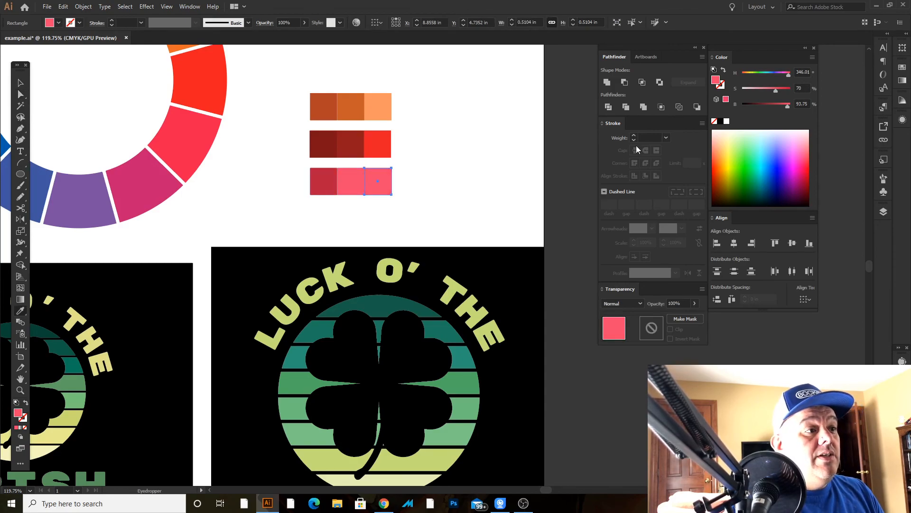
drag(779, 92, 765, 91)
key(ctrl+shift+a)
Step: Move the orange and pink-red rows against the red row so the nine squares form a gapless 3-by-3 block
key(z)
click(414, 151)
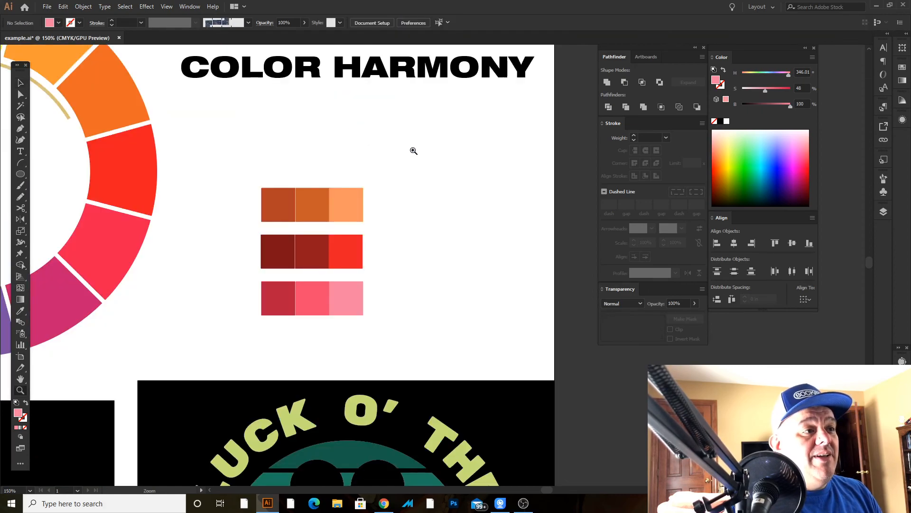
drag(370, 267, 402, 236)
key(v)
drag(256, 200, 386, 215)
key(ctrl+shift+a)
drag(268, 268, 374, 276)
drag(308, 271, 310, 245)
click(405, 215)
Step: Lighten the red row's right square by setting its brightness to 100% and its saturation to 64%
click(387, 211)
drag(781, 94, 791, 104)
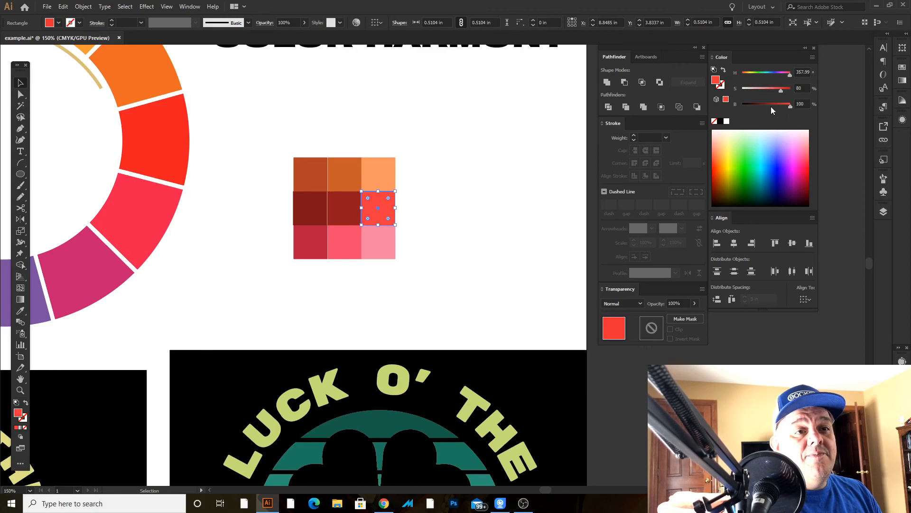
click(503, 135)
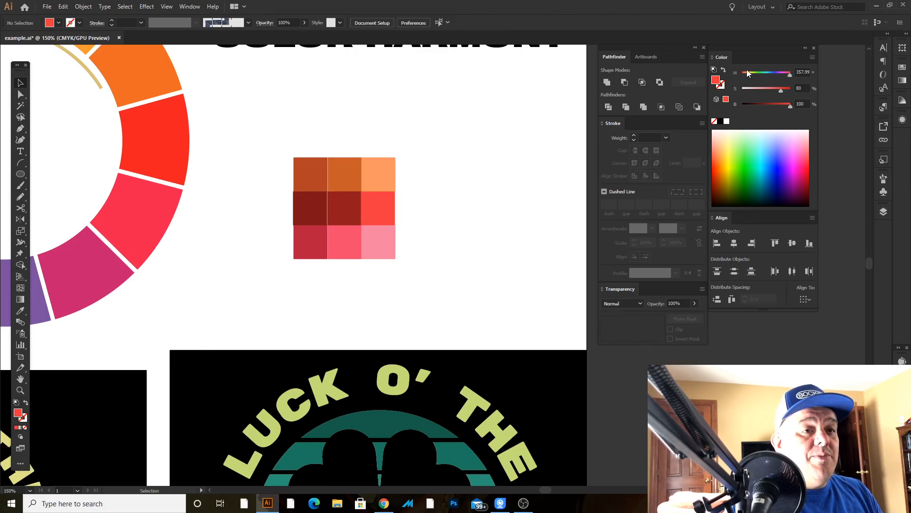
click(379, 202)
drag(778, 91, 773, 91)
click(492, 173)
Step: Examine the nine-square palette beside the color wheel and the Luck O' the Irish artwork with the interface panels hidden
key(Tab)
drag(468, 159, 332, 162)
drag(454, 210, 528, 189)
drag(476, 145, 444, 77)
drag(440, 292, 477, 124)
drag(493, 201, 439, 159)
drag(467, 166, 417, 225)
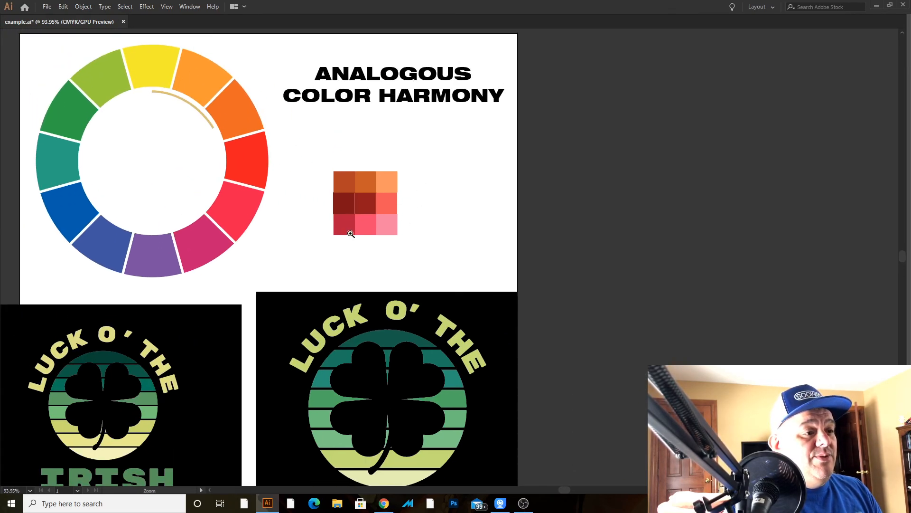
drag(318, 164, 462, 185)
drag(515, 234, 439, 163)
key(Tab)
Step: Check the fill colors of the arched text and the IRISH text in the larger green artwork
drag(483, 191, 463, 212)
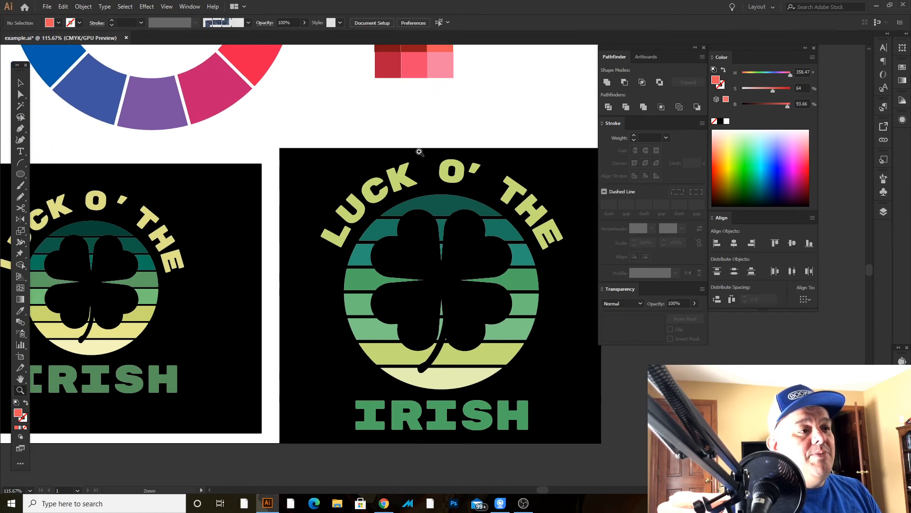
key(v)
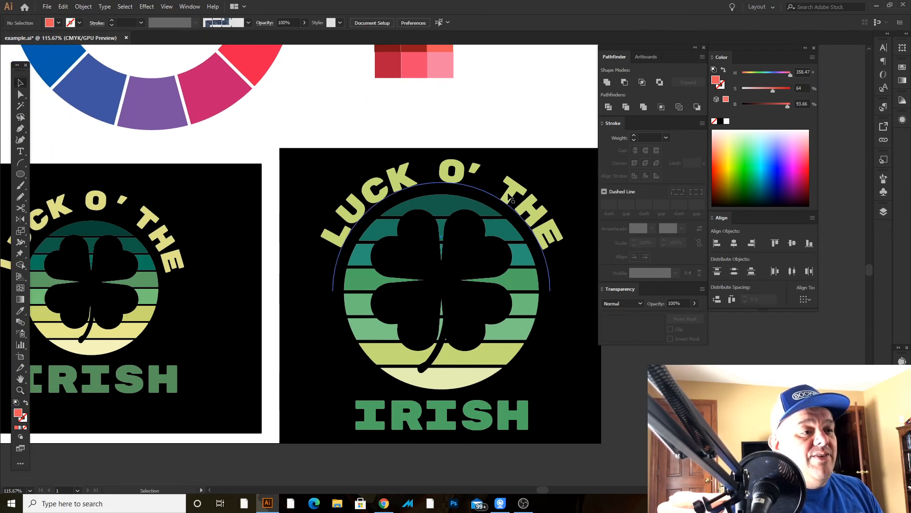
click(424, 409)
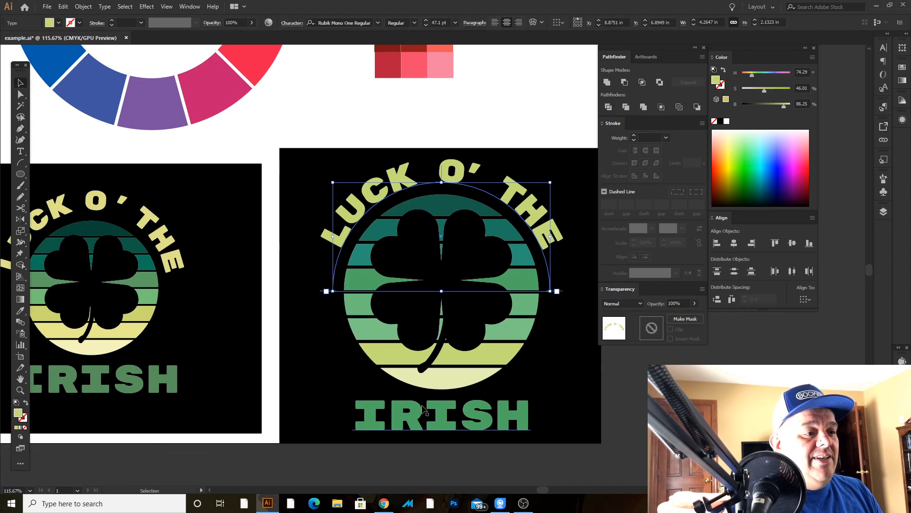
click(543, 122)
drag(537, 131, 512, 140)
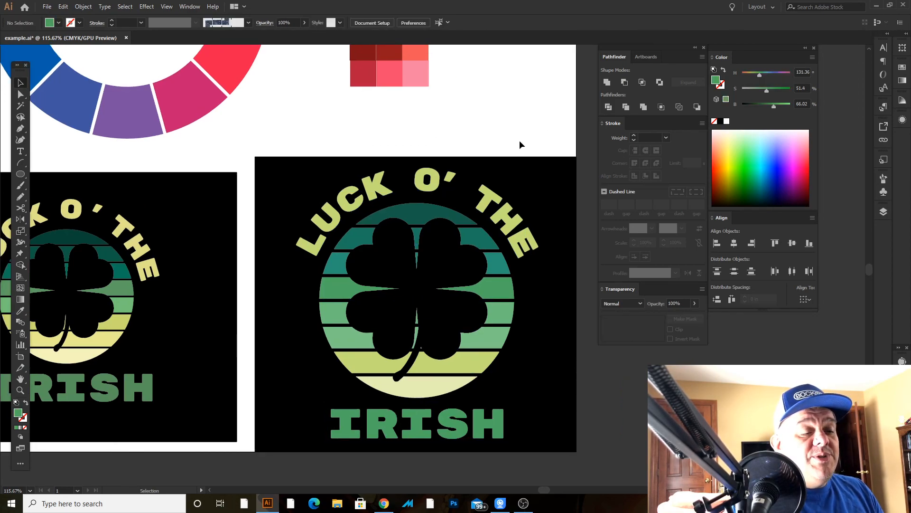